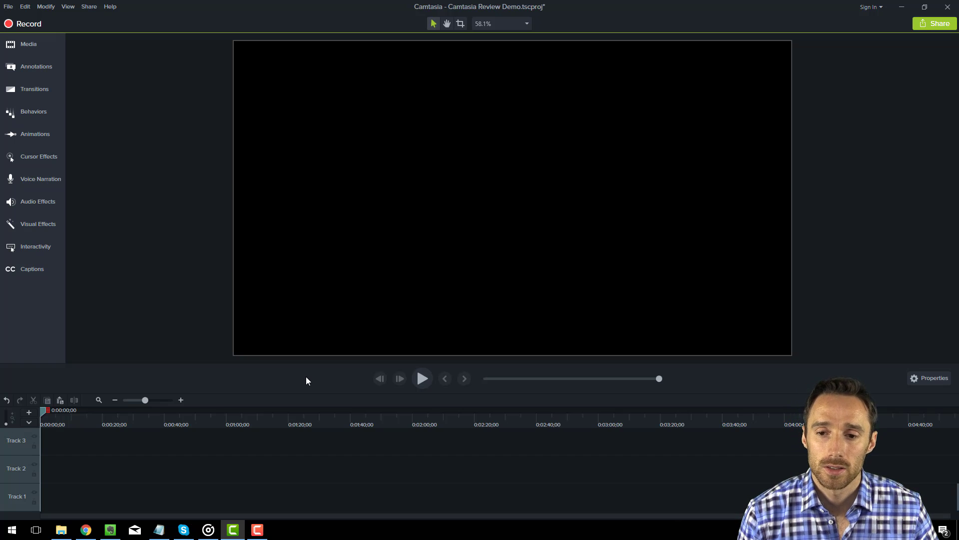
- Display the Media Bin and the Properties panel, and look over the timeline tracks
{"action": "left_click", "coordinate": [57, 40]}
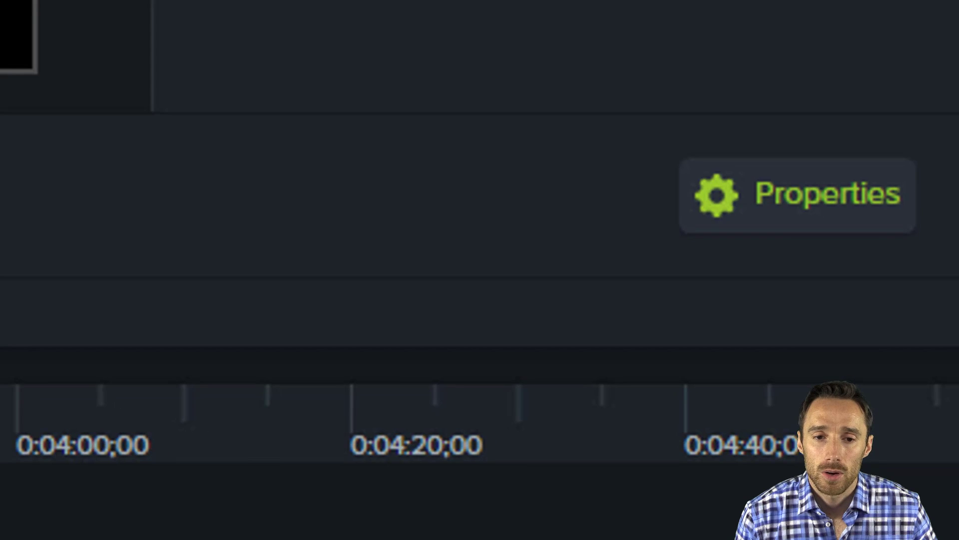
{"action": "left_click", "coordinate": [750, 193]}
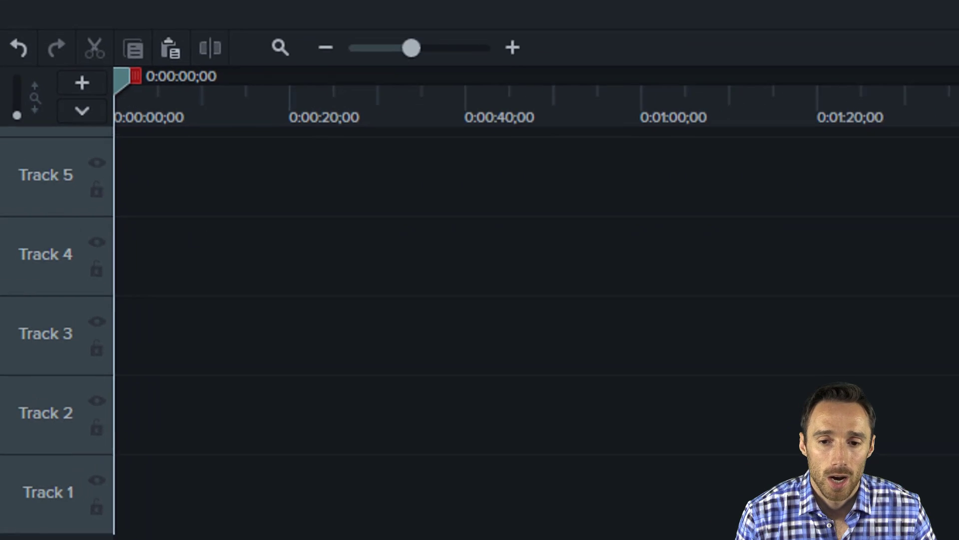
{"action": "left_click_drag", "start_coordinate": [957, 4], "coordinate": [936, 171]}
{"action": "left_click_drag", "start_coordinate": [782, 232], "coordinate": [792, 167]}
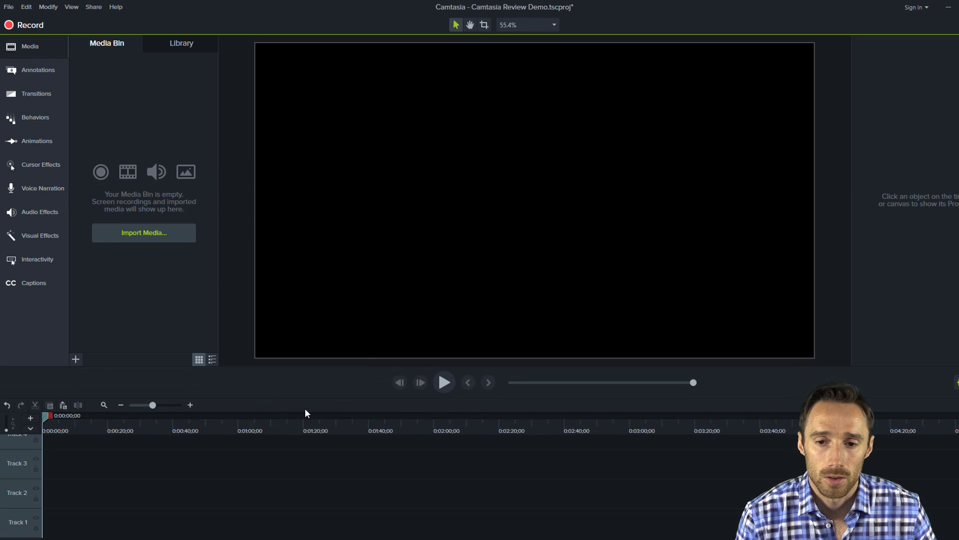
{"action": "left_click_drag", "start_coordinate": [113, 426], "coordinate": [150, 425]}
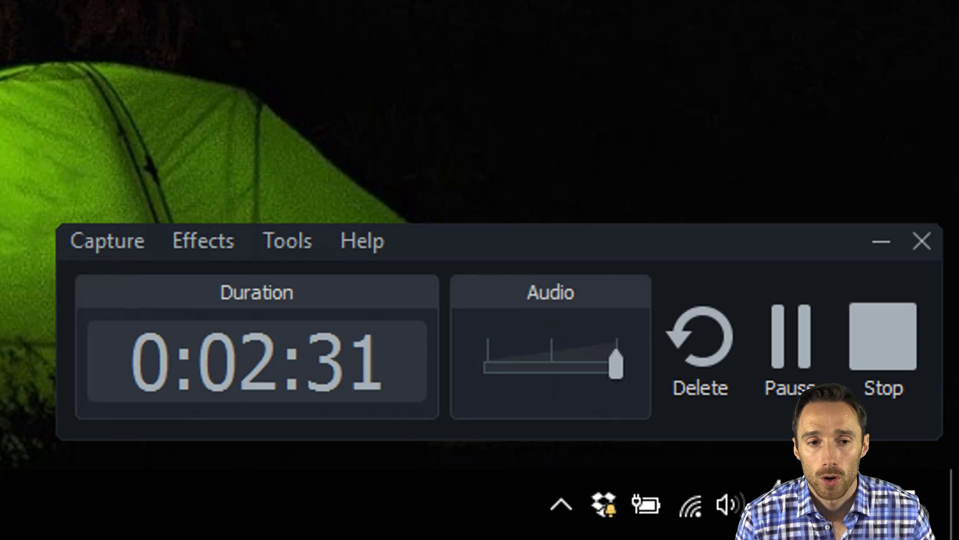
- Review the Camtasia recorder's Capture, Effects, Tools and Help commands, and minimize the recorder window
{"action": "key", "text": "alt+Tab"}
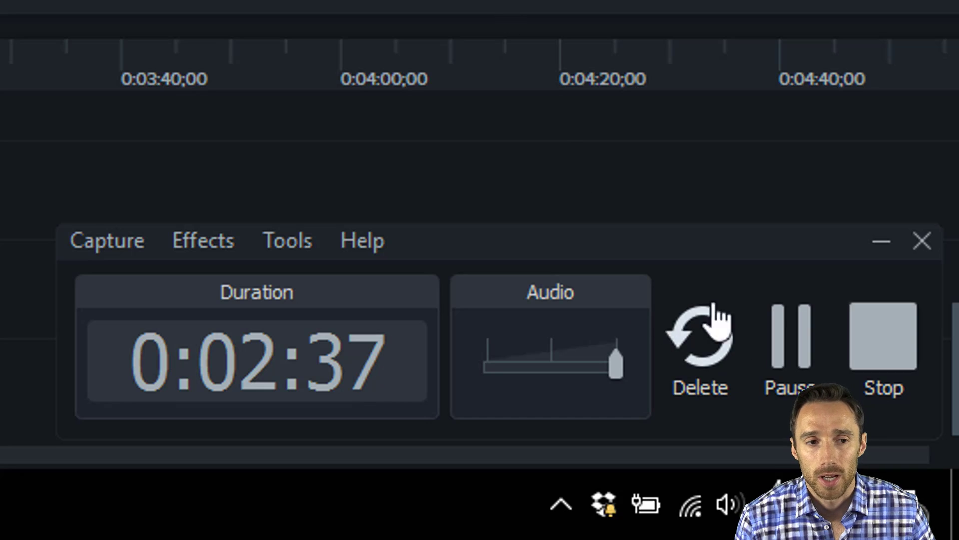
{"action": "left_click", "coordinate": [124, 246]}
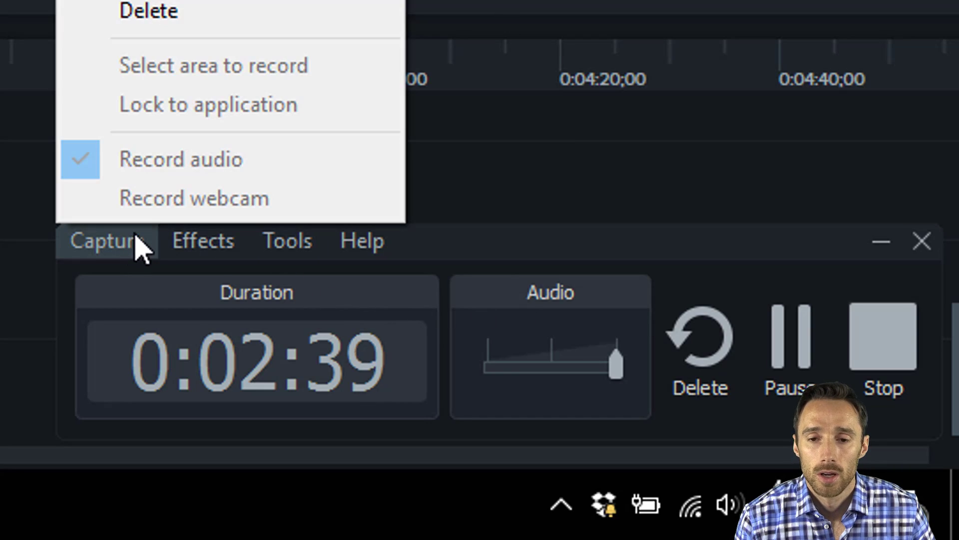
{"action": "mouse_move", "coordinate": [182, 229]}
{"action": "mouse_move", "coordinate": [364, 253]}
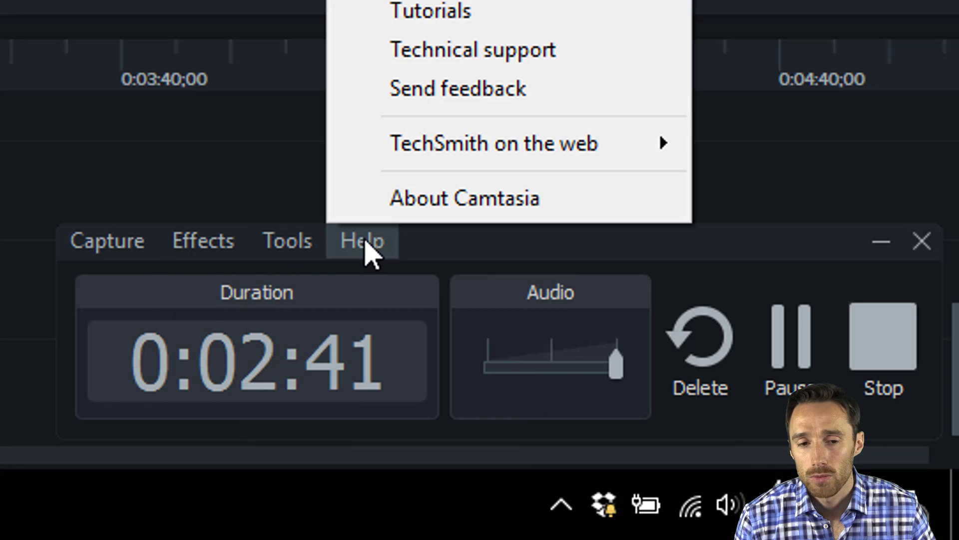
{"action": "left_click", "coordinate": [880, 244]}
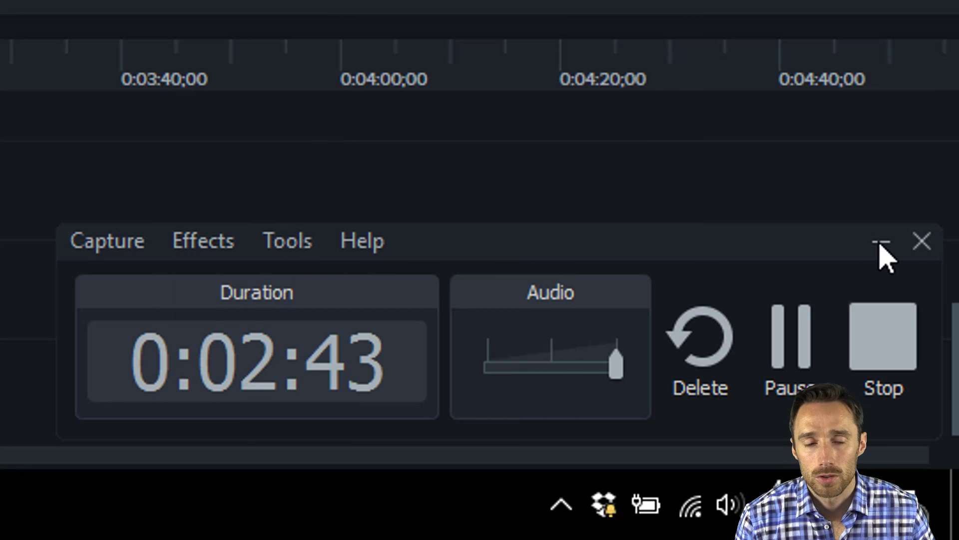
{"action": "left_click", "coordinate": [879, 242]}
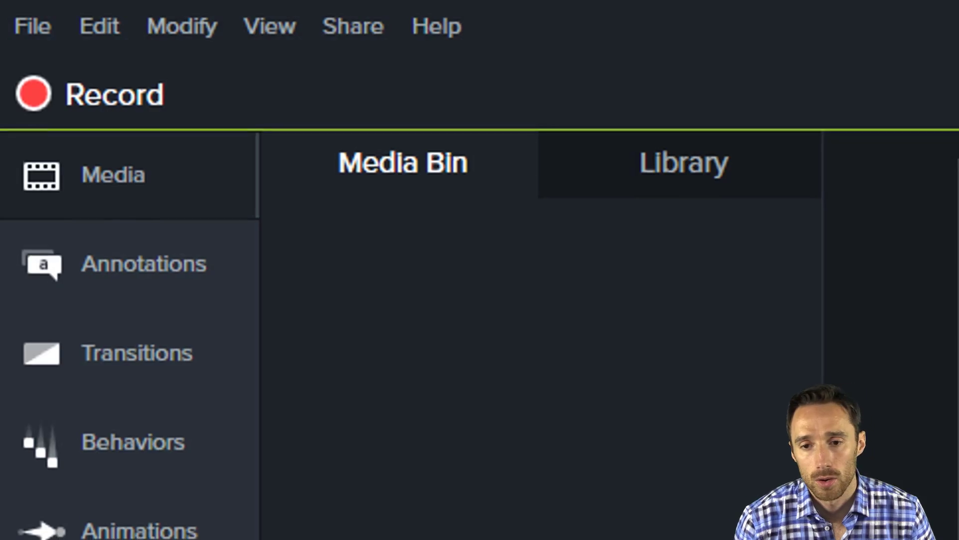
- Import the corner-house and toy-house clips, MVI_0502, Marketing +Emotion and Rec 10-13-16 from the VideoBlocks folder
{"action": "key", "text": "ctrl+i"}
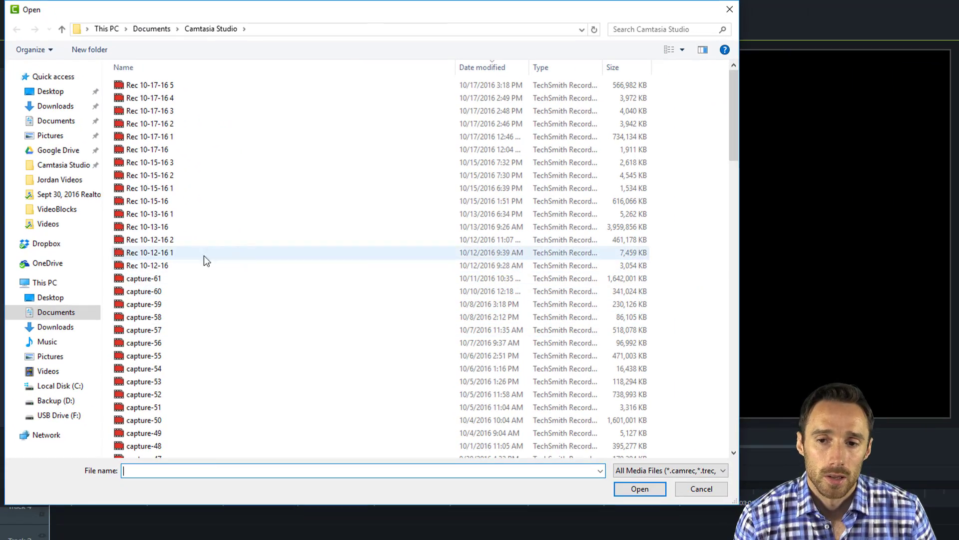
{"action": "left_click", "coordinate": [79, 209]}
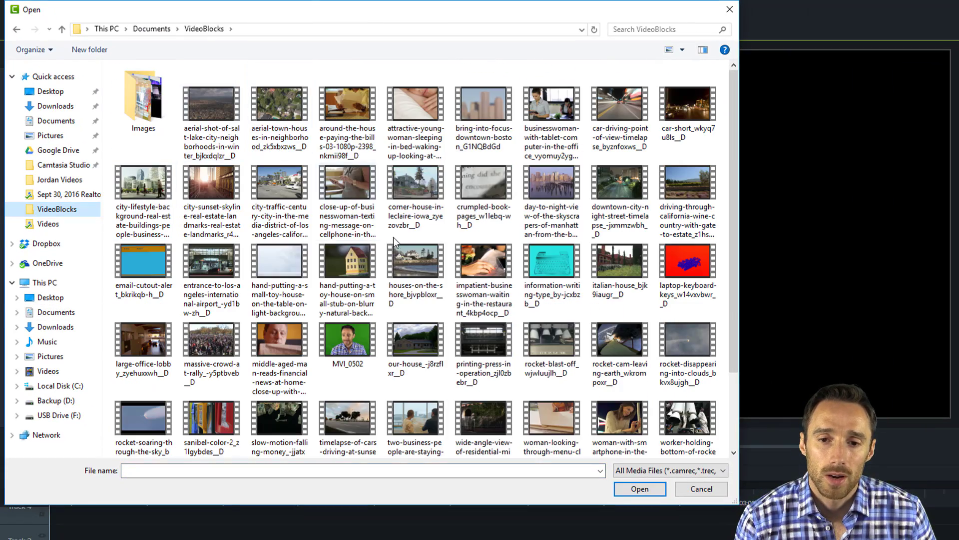
{"action": "left_click", "coordinate": [415, 210]}
{"action": "left_click", "coordinate": [349, 275], "text": "ctrl"}
{"action": "left_click", "coordinate": [374, 344], "text": "ctrl"}
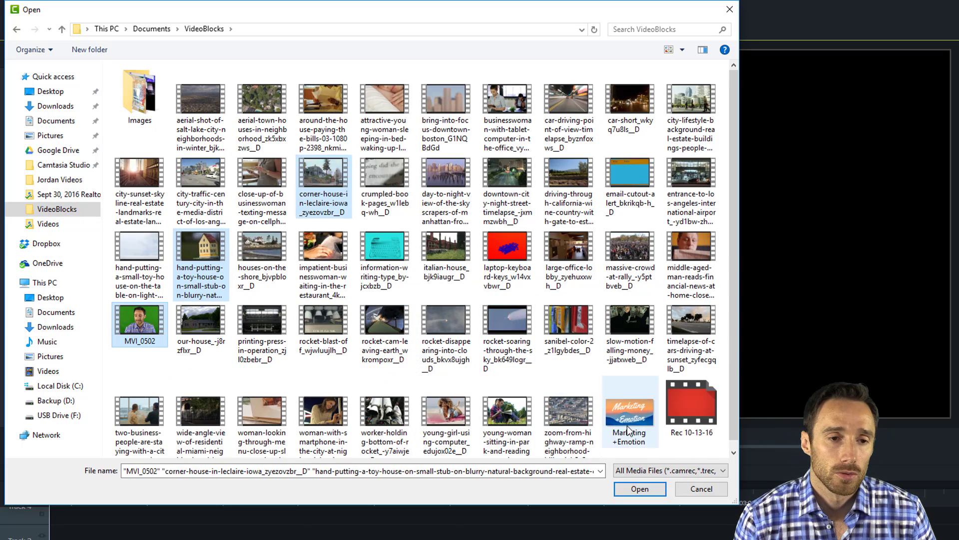
{"action": "left_click", "coordinate": [629, 412], "text": "ctrl"}
{"action": "left_click", "coordinate": [692, 406], "text": "ctrl"}
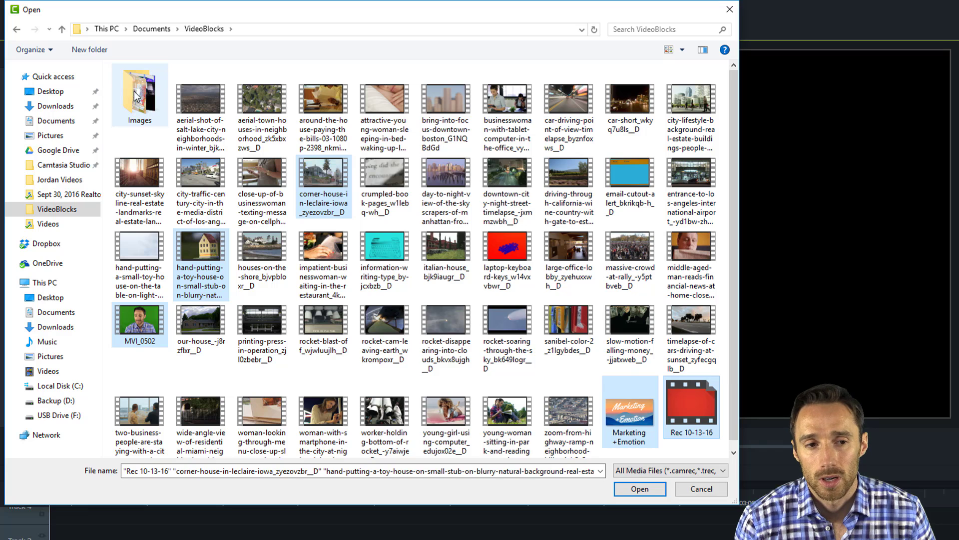
{"action": "left_click", "coordinate": [634, 491]}
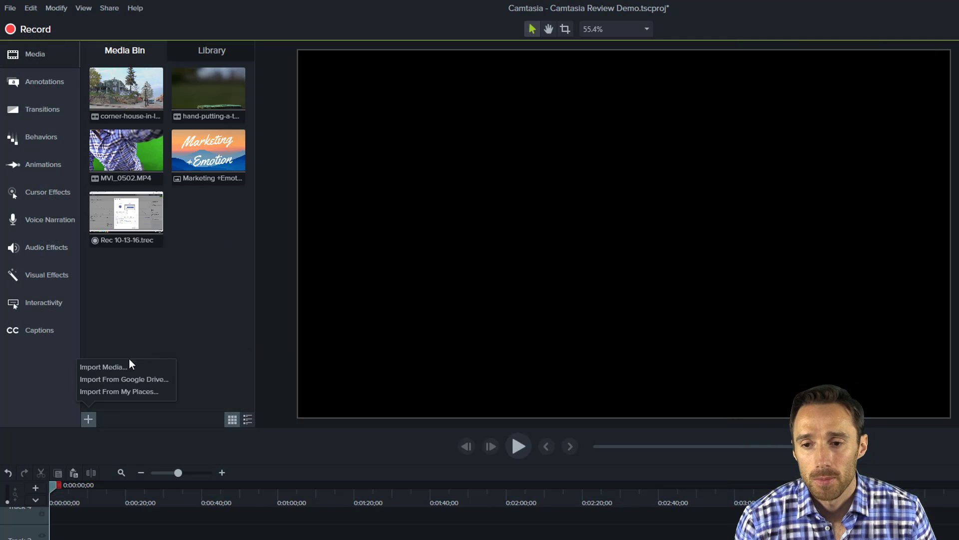
- Import the three photos from the Images subfolder of VideoBlocks into the Media Bin
{"action": "left_click", "coordinate": [104, 366]}
{"action": "double_click", "coordinate": [145, 102]}
{"action": "left_click_drag", "start_coordinate": [411, 255], "coordinate": [157, 90]}
{"action": "left_click", "coordinate": [640, 489]}
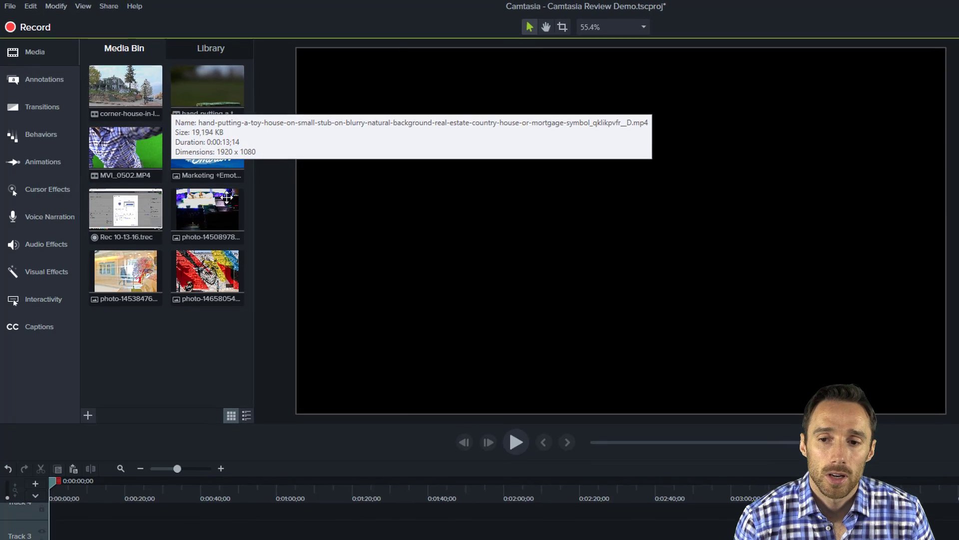
- Place the colourful photo-14658054 image from the Media Bin on the timeline
{"action": "left_click_drag", "start_coordinate": [209, 273], "coordinate": [216, 419]}
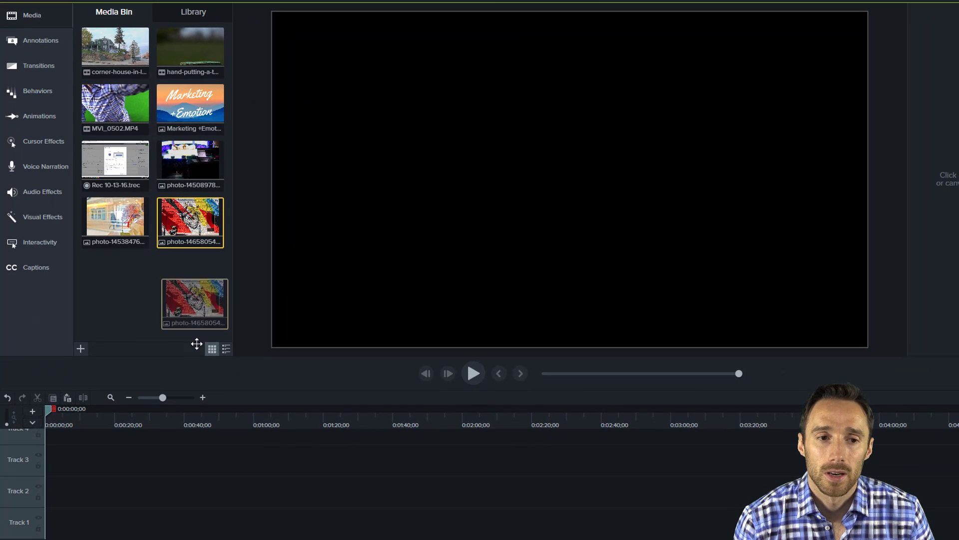
{"action": "left_click_drag", "start_coordinate": [197, 344], "coordinate": [155, 510]}
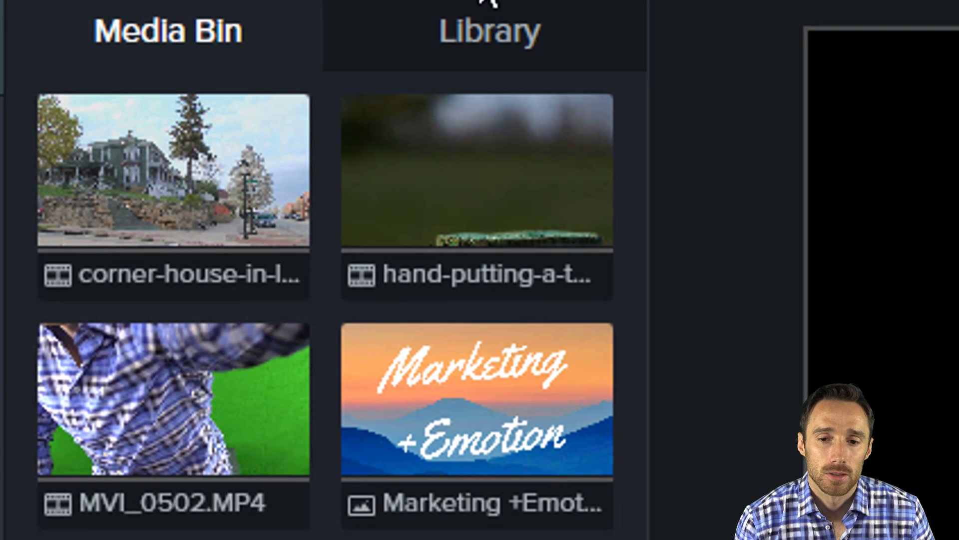
- Look through the Library's intro clips, lower thirds and music tracks, and return to the Media Bin
{"action": "left_click", "coordinate": [515, 34]}
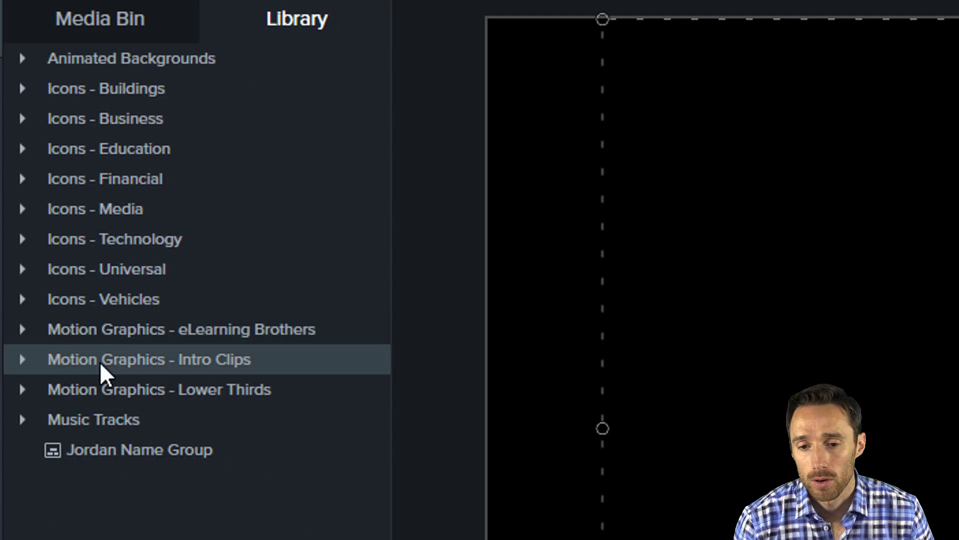
{"action": "left_click", "coordinate": [22, 360]}
{"action": "left_click", "coordinate": [22, 359]}
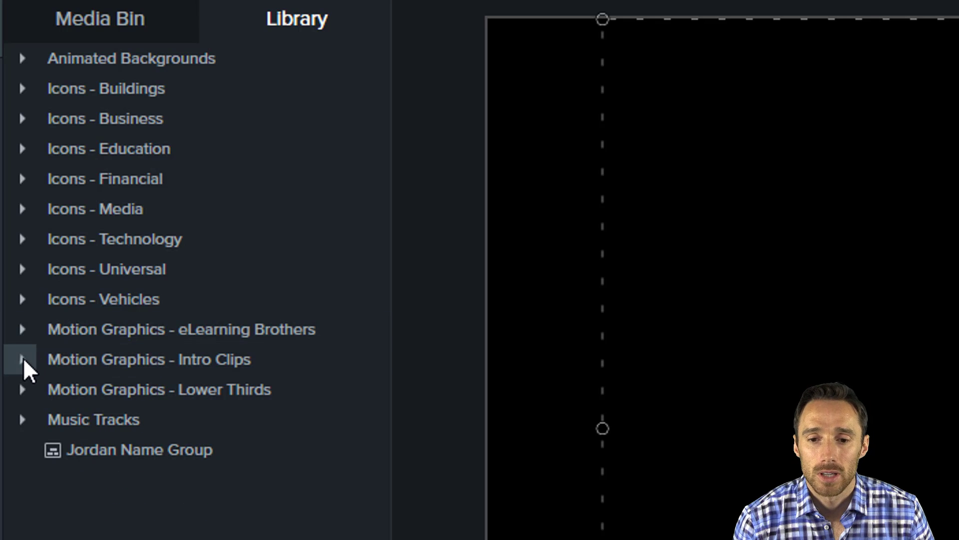
{"action": "left_click", "coordinate": [23, 390]}
{"action": "left_click", "coordinate": [22, 390]}
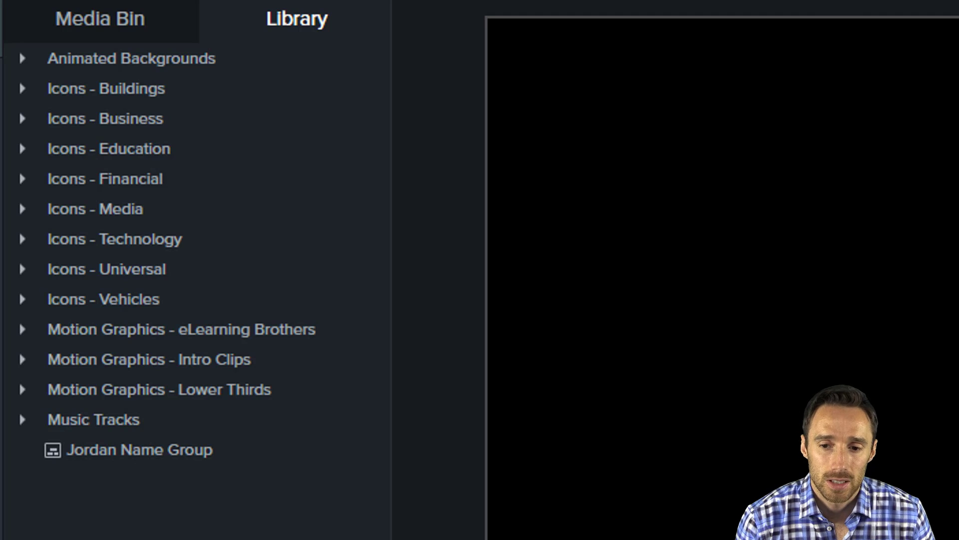
{"action": "left_click", "coordinate": [22, 419]}
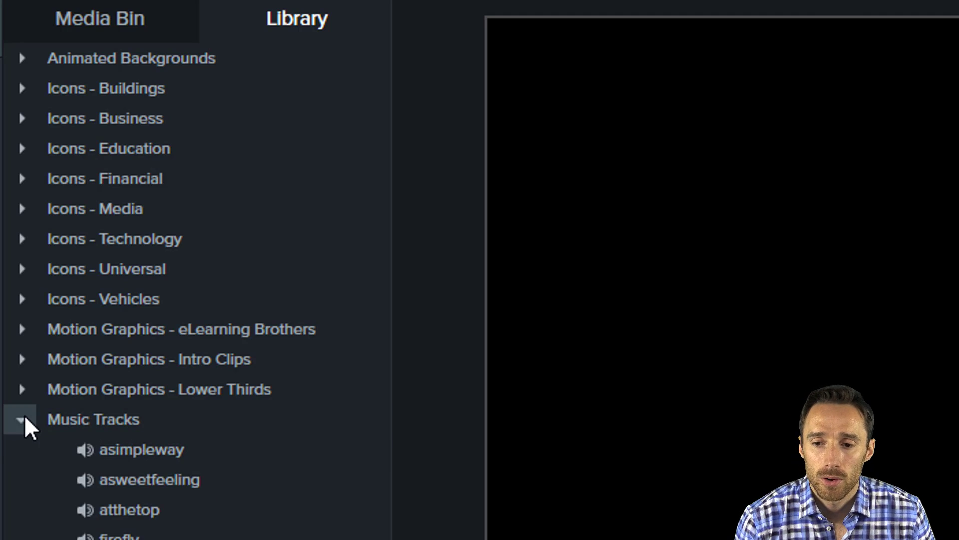
{"action": "left_click", "coordinate": [23, 420]}
{"action": "left_click", "coordinate": [23, 390]}
{"action": "left_click", "coordinate": [22, 389]}
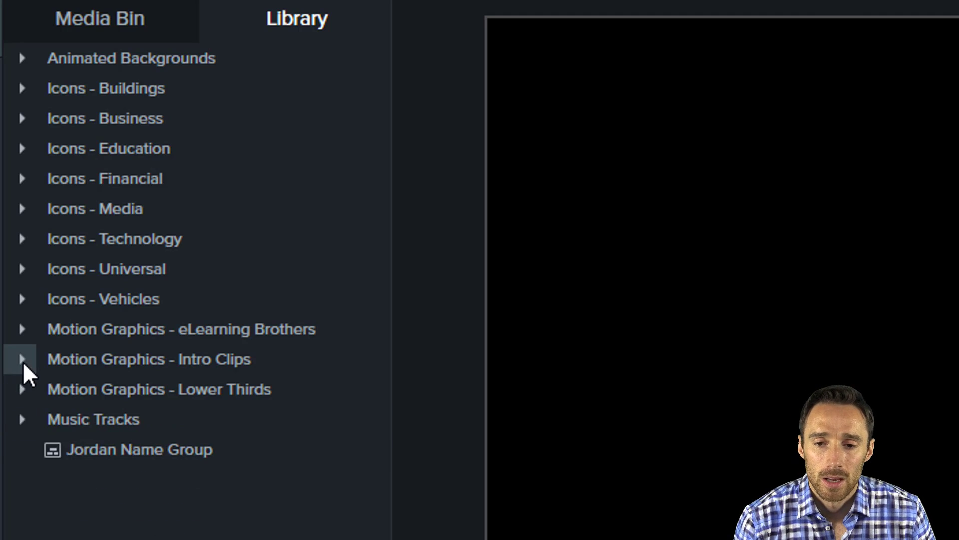
{"action": "left_click", "coordinate": [23, 360]}
{"action": "left_click", "coordinate": [22, 360]}
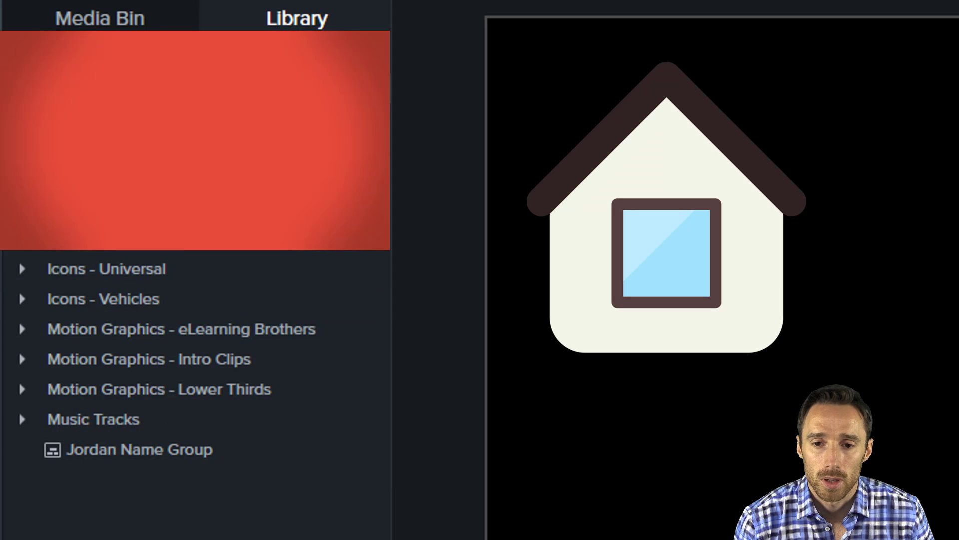
{"action": "left_click", "coordinate": [157, 24]}
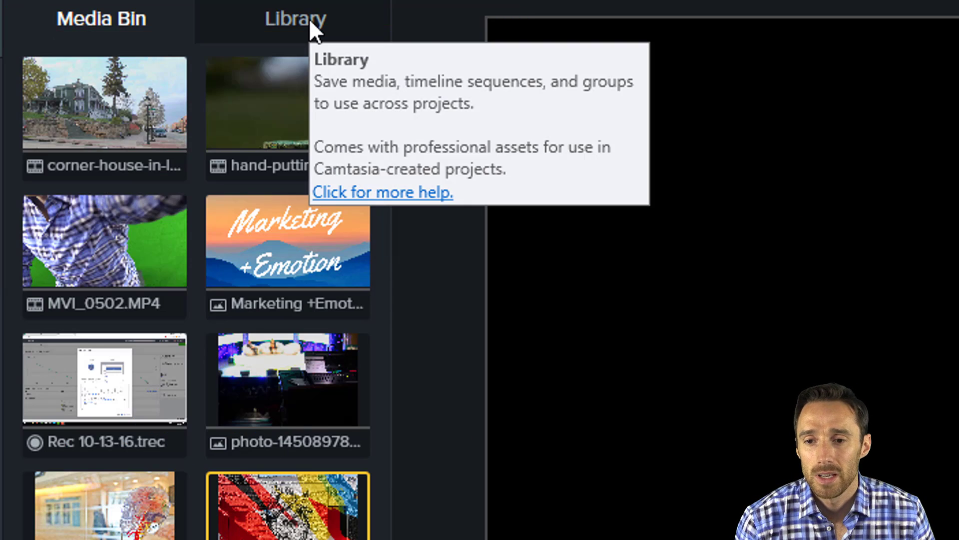
- Place the saved name group from the Library at the start of Track 8 and preview its animation
{"action": "left_click", "coordinate": [309, 20]}
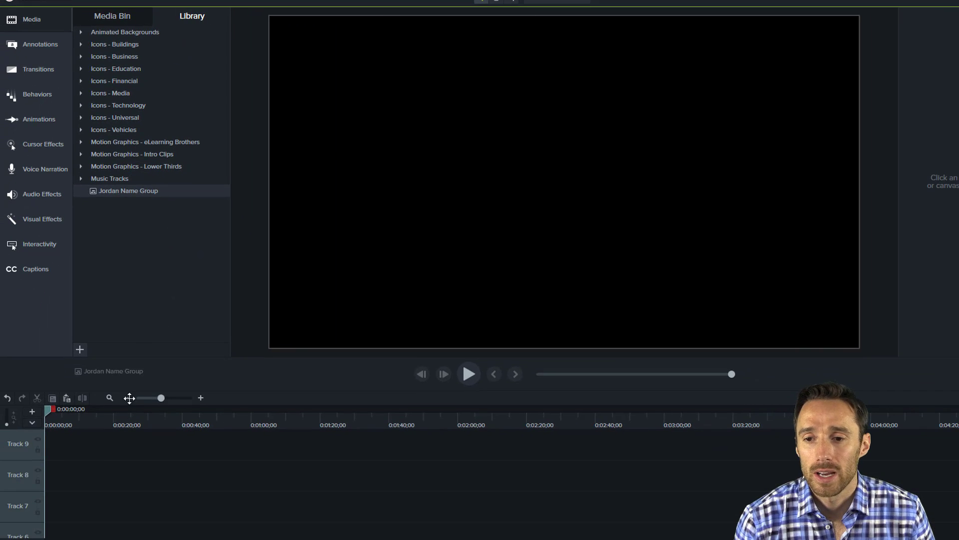
{"action": "left_click_drag", "start_coordinate": [129, 398], "coordinate": [24, 478]}
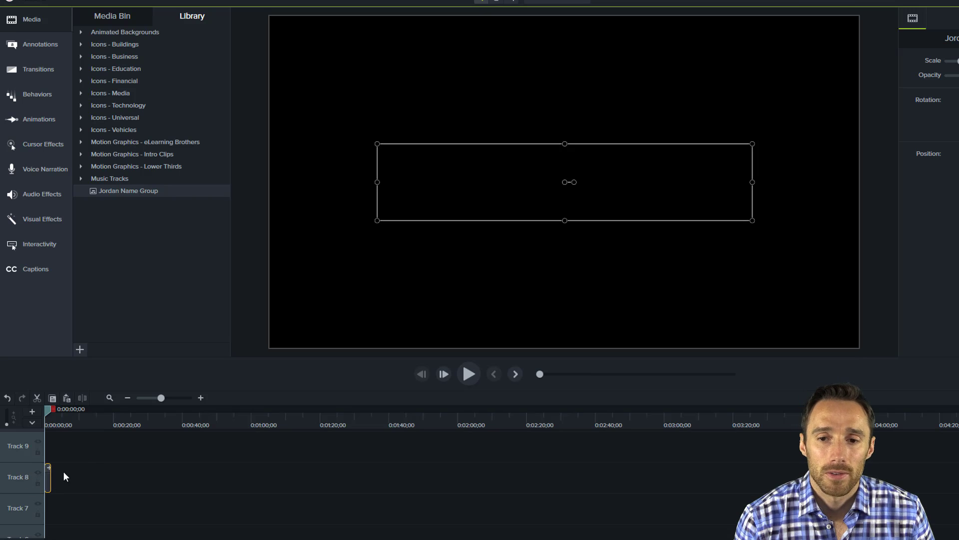
{"action": "left_click", "coordinate": [469, 373]}
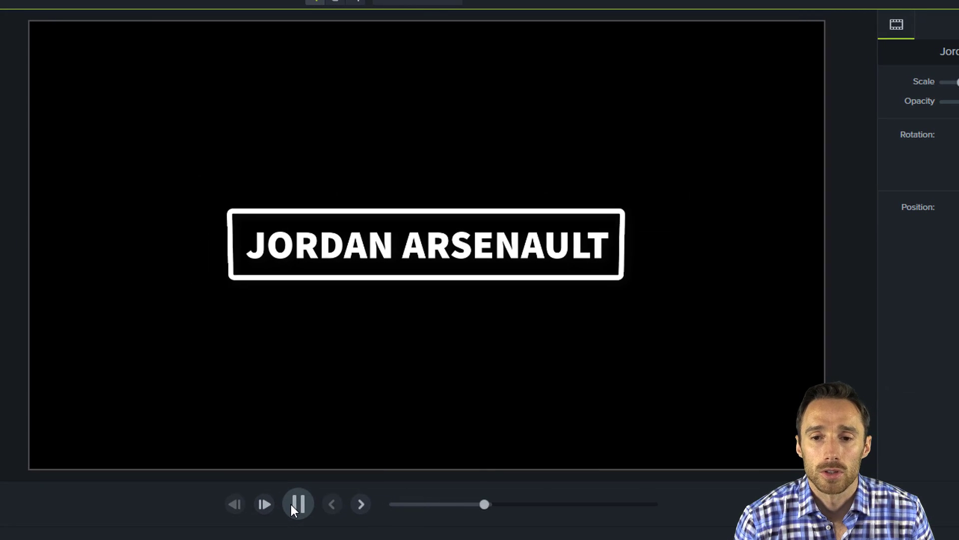
{"action": "left_click", "coordinate": [291, 505]}
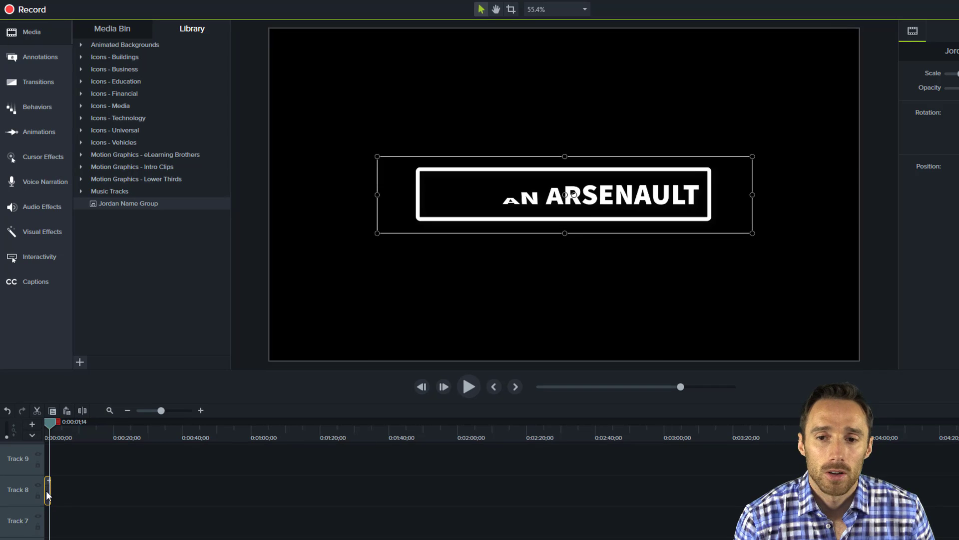
{"action": "left_click_drag", "start_coordinate": [46, 490], "coordinate": [161, 457]}
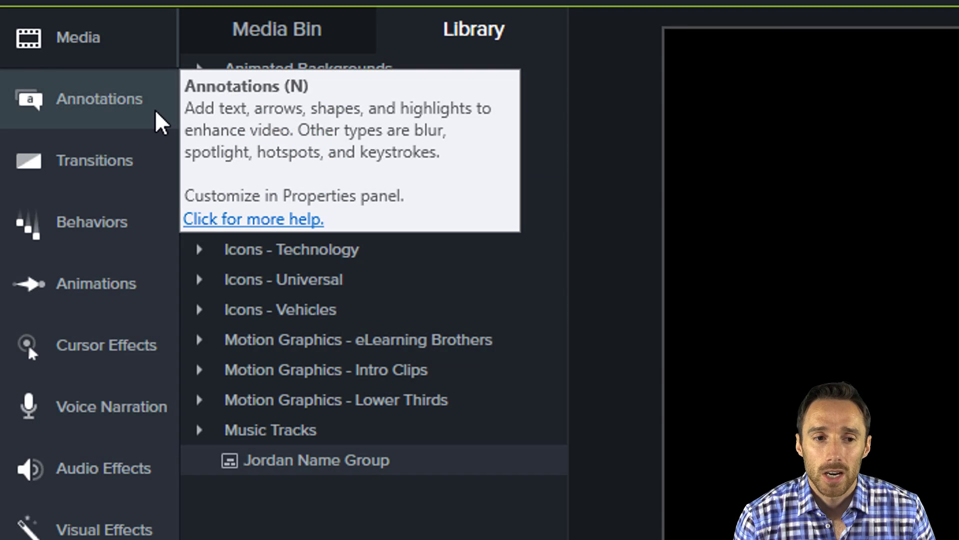
- Add the red rectangular speech-bubble callout from the Basic annotation style to the project
{"action": "left_click", "coordinate": [159, 122]}
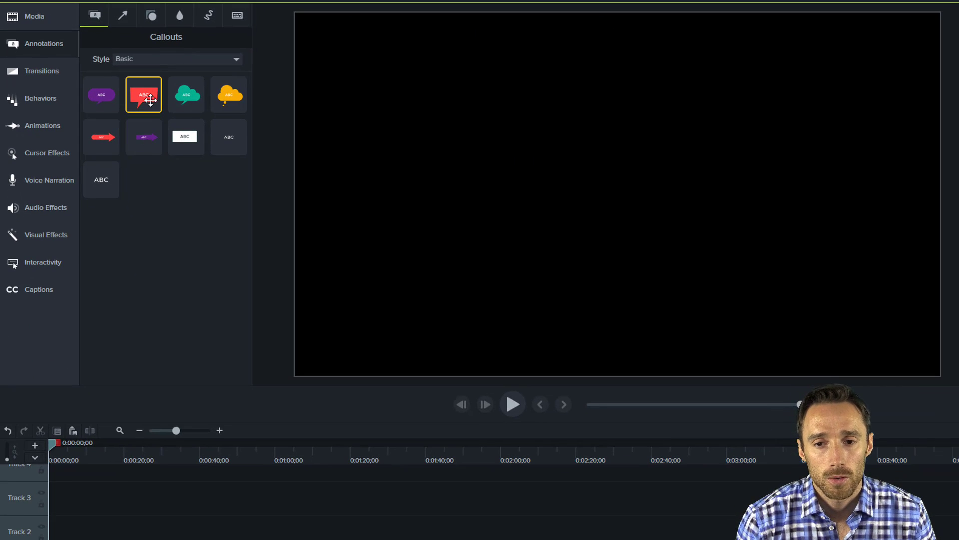
{"action": "left_click_drag", "start_coordinate": [150, 100], "coordinate": [498, 155]}
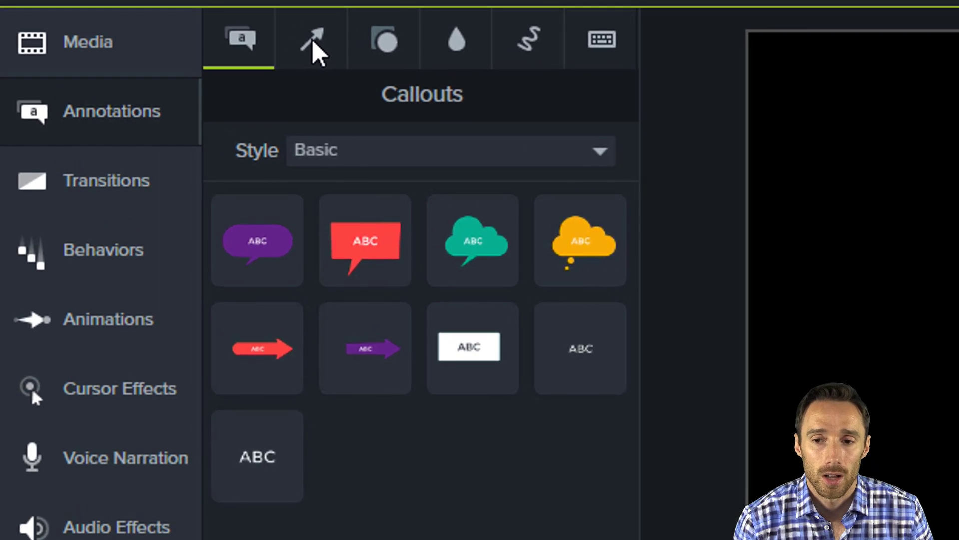
- Browse the arrows and lines, shapes, blur and highlight, sketch motion and keystroke annotations
{"action": "left_click", "coordinate": [313, 50]}
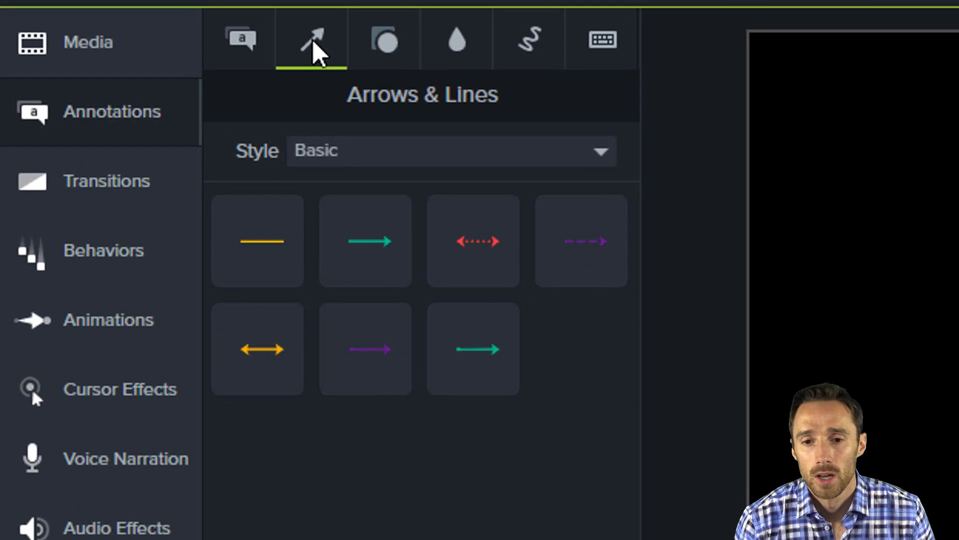
{"action": "left_click", "coordinate": [384, 39]}
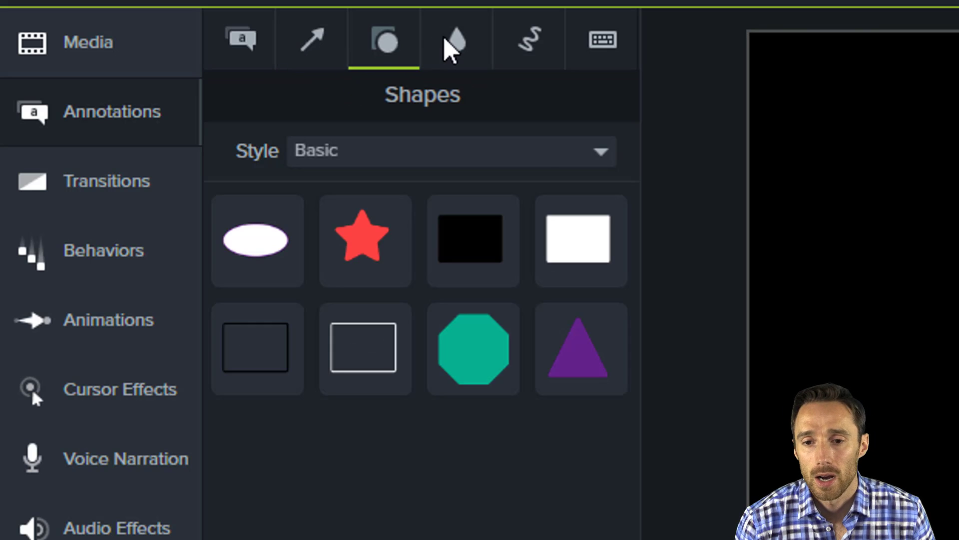
{"action": "left_click", "coordinate": [446, 45]}
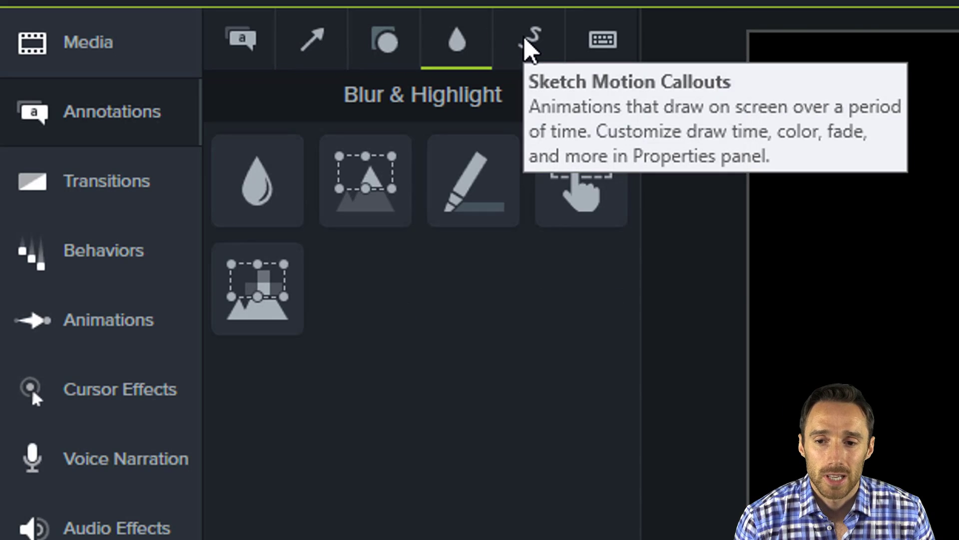
{"action": "left_click", "coordinate": [535, 45]}
{"action": "left_click", "coordinate": [604, 40]}
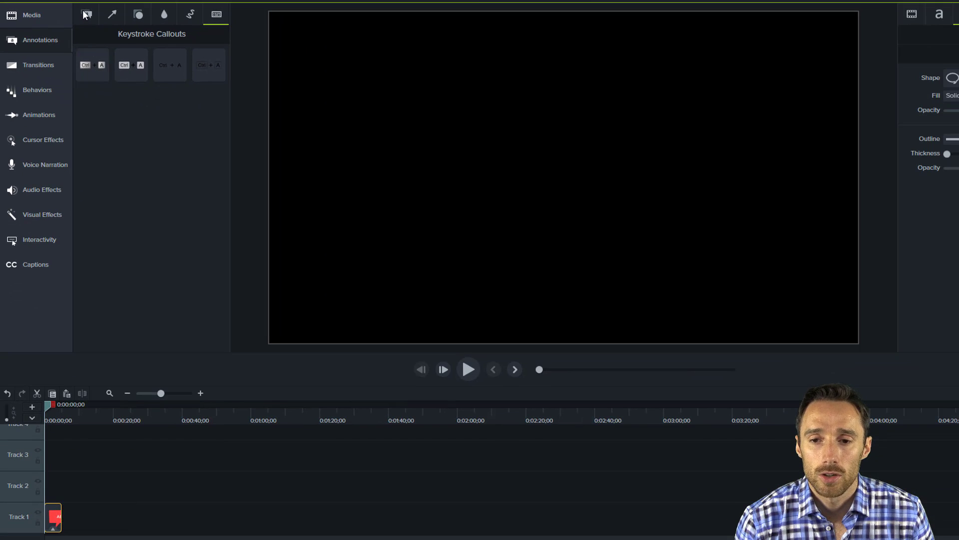
- Move the playhead to 0:00:02;22 and delete the red callout clip from Track 1
{"action": "left_click", "coordinate": [191, 31]}
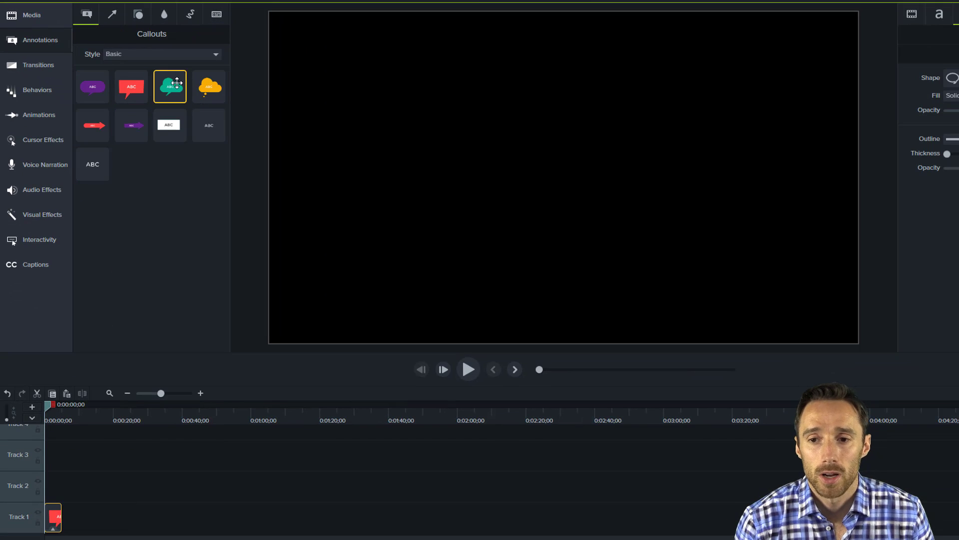
{"action": "left_click_drag", "start_coordinate": [177, 83], "coordinate": [76, 147]}
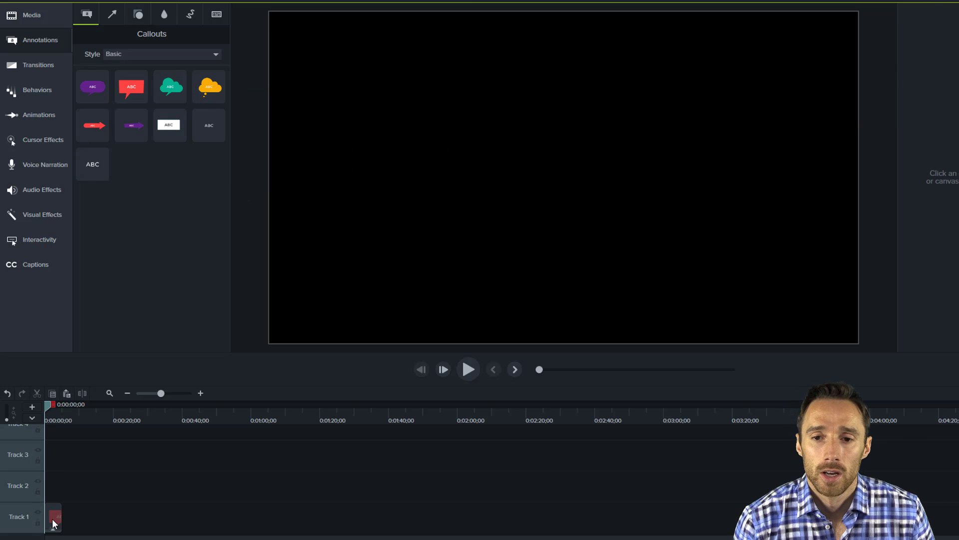
{"action": "mouse_move", "coordinate": [52, 523]}
{"action": "left_mouse_down"}
{"action": "mouse_move", "coordinate": [69, 520]}
{"action": "mouse_move", "coordinate": [43, 525]}
{"action": "left_mouse_up"}
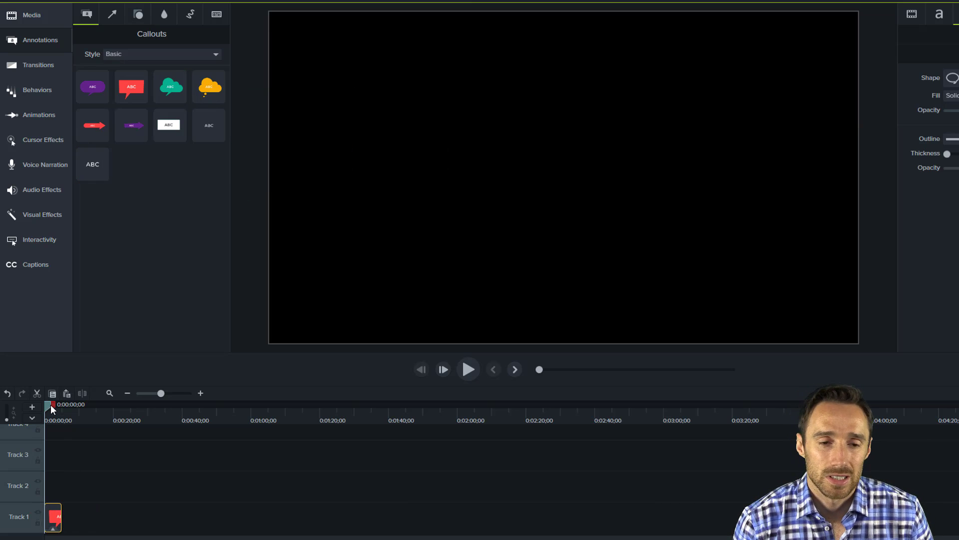
{"action": "left_click_drag", "start_coordinate": [53, 407], "coordinate": [56, 406]}
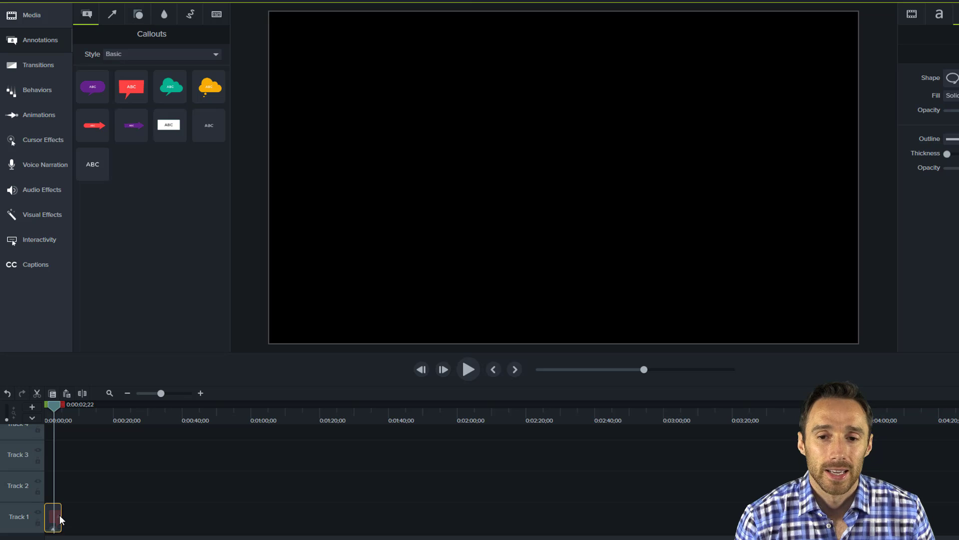
{"action": "key", "text": "Delete"}
- Place the red speech-bubble callout on the canvas at about X 352, Y 65, and look through its text and visual properties
{"action": "left_click_drag", "start_coordinate": [125, 89], "coordinate": [775, 230]}
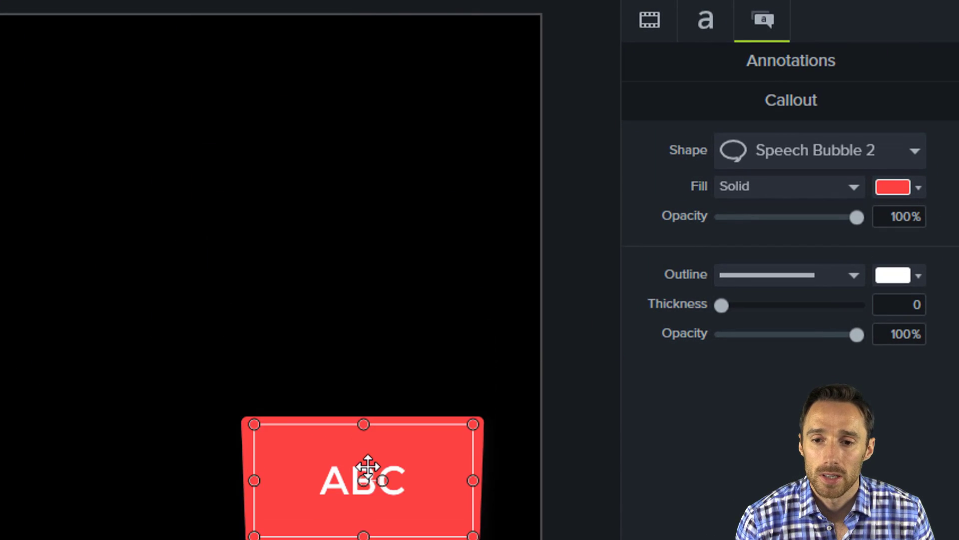
{"action": "left_click_drag", "start_coordinate": [368, 467], "coordinate": [160, 304]}
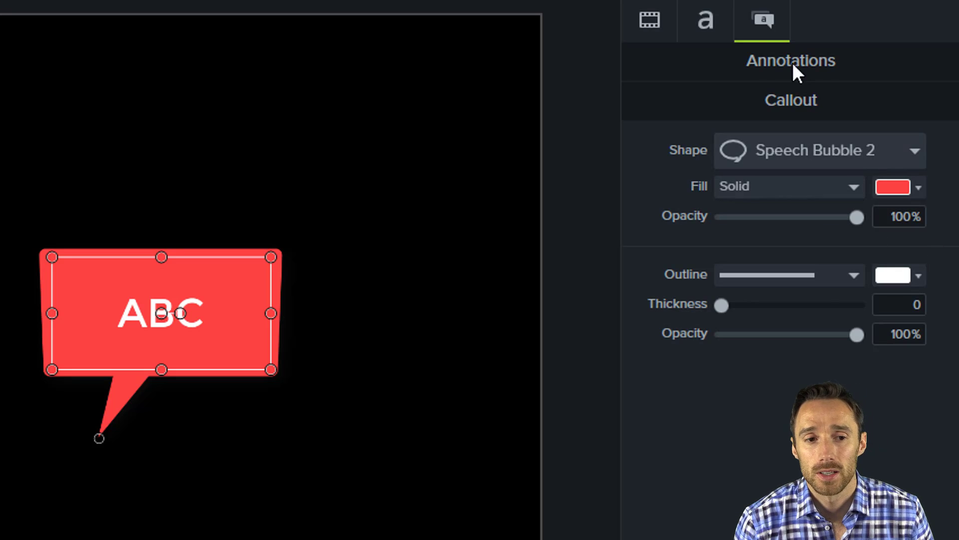
{"action": "left_click", "coordinate": [726, 30]}
{"action": "left_click", "coordinate": [800, 107]}
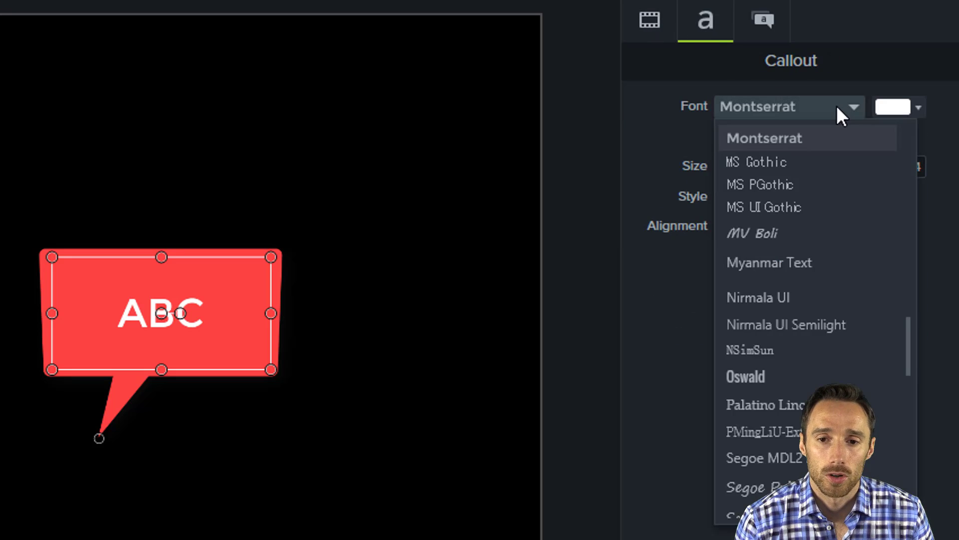
{"action": "left_click", "coordinate": [836, 106]}
{"action": "left_click", "coordinate": [651, 29]}
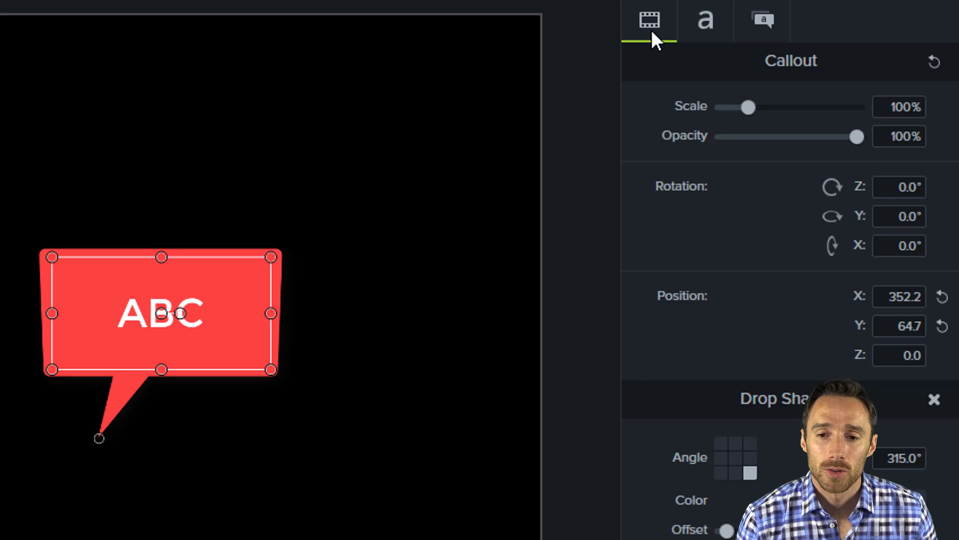
- Replace the text in the red speech-bubble callout with "editing"
{"action": "double_click", "coordinate": [131, 315]}
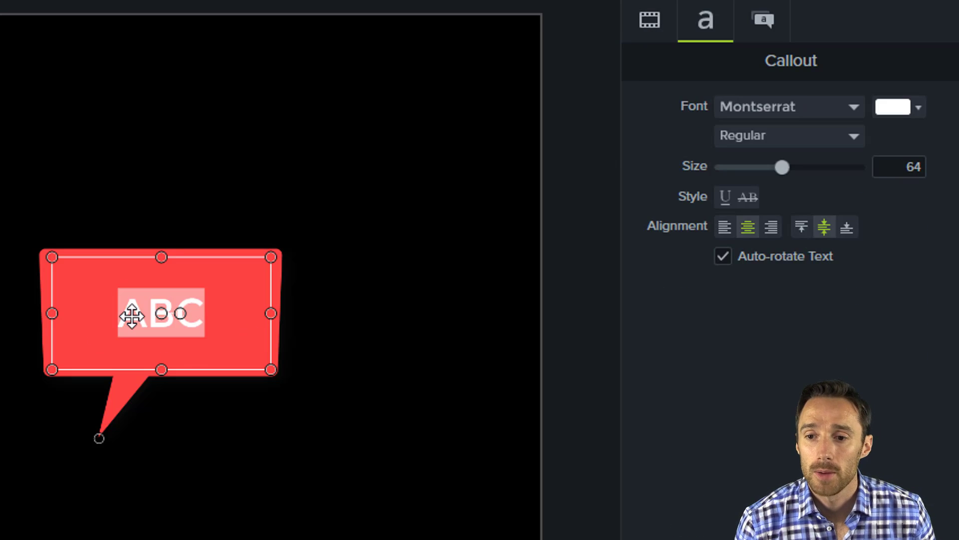
{"action": "type", "text": "editing"}
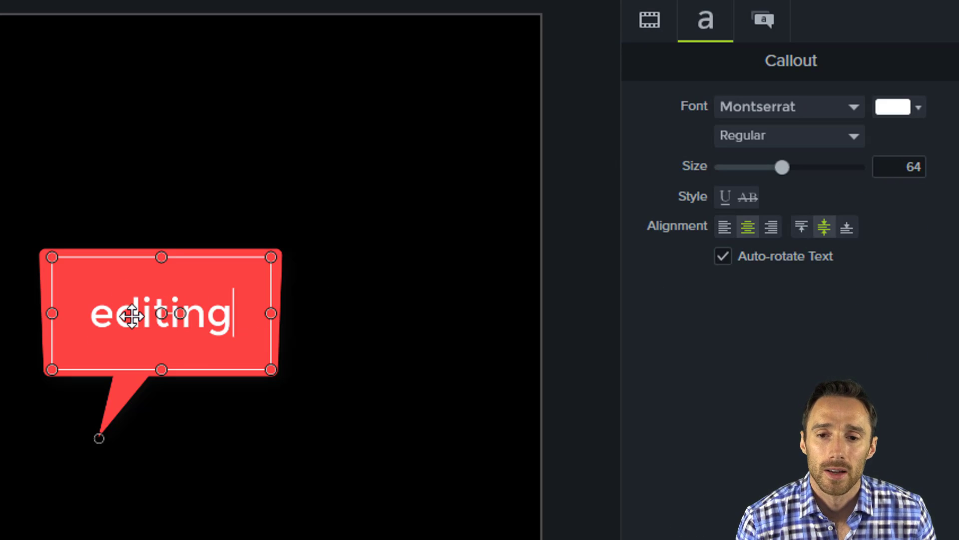
{"action": "left_click", "coordinate": [13, 321]}
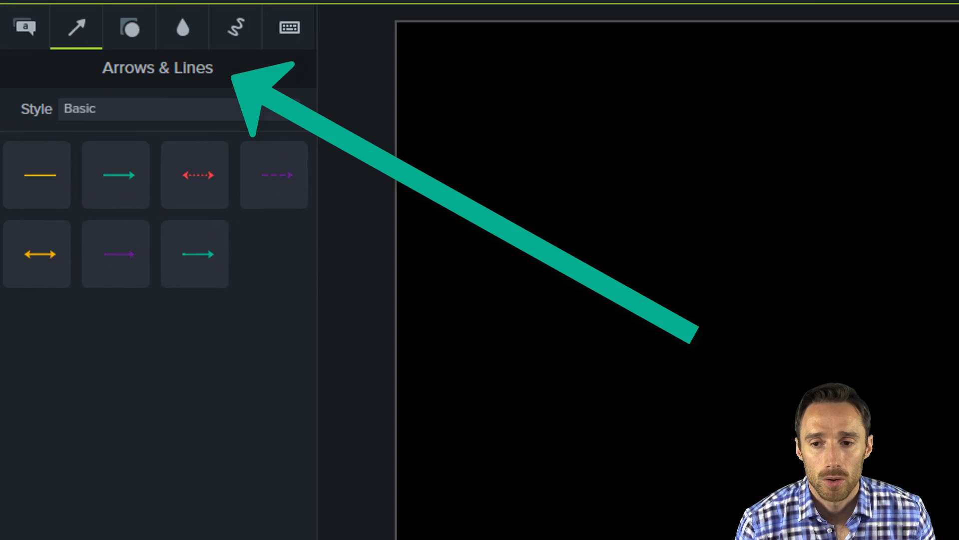
- Try the green octagon from the Basic shapes on the canvas at an enlarged size and delete it
{"action": "left_click", "coordinate": [137, 29]}
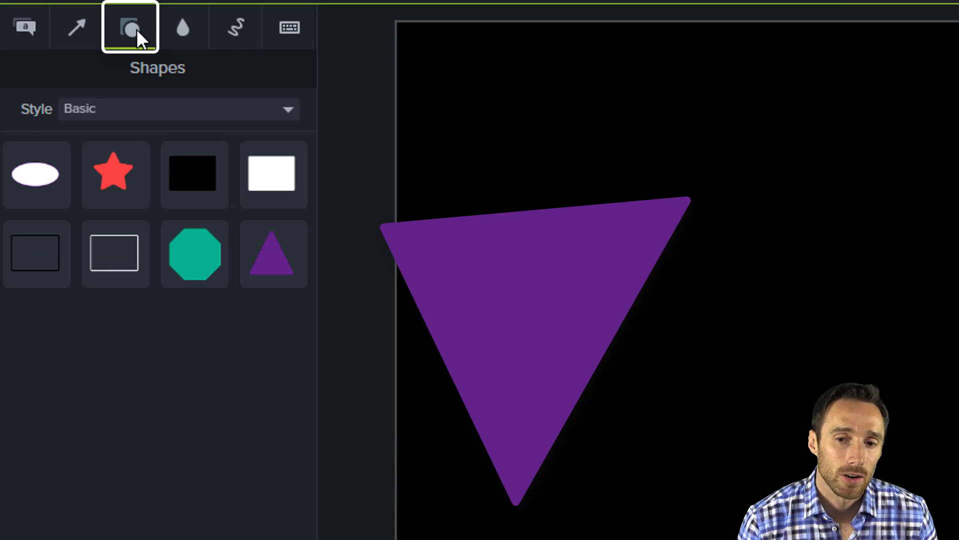
{"action": "left_click_drag", "start_coordinate": [195, 254], "coordinate": [869, 326]}
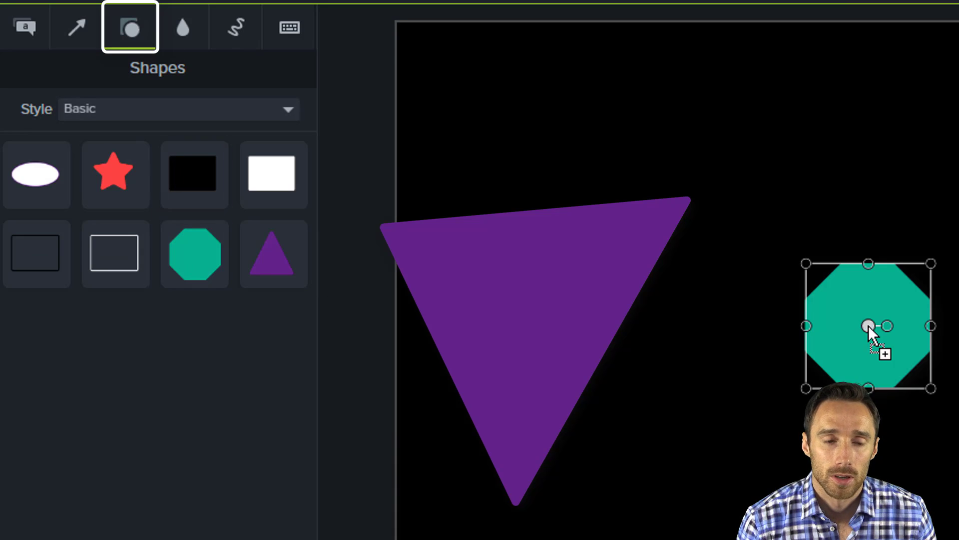
{"action": "left_click_drag", "start_coordinate": [930, 388], "coordinate": [958, 489]}
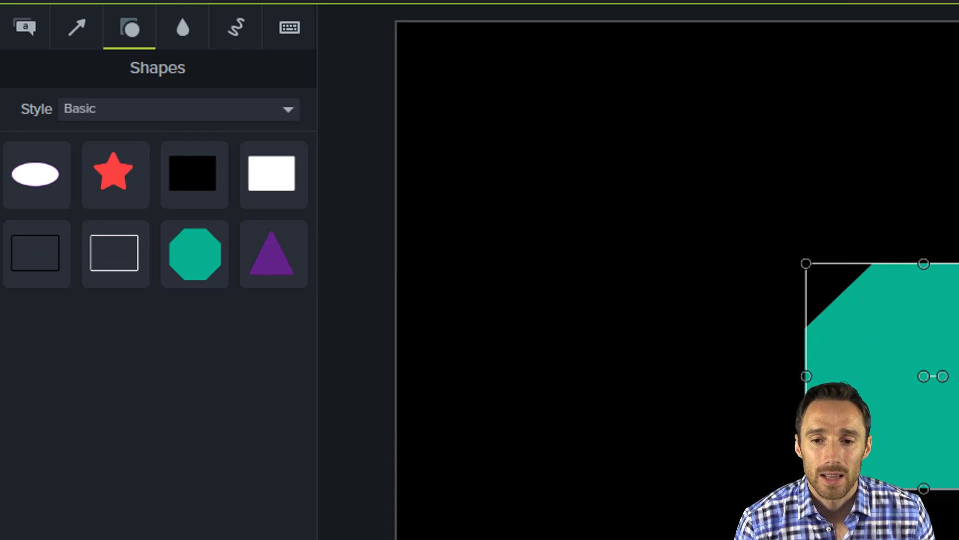
{"action": "key", "text": "Delete"}
- Look through the blur and highlight annotations and the sketch motion annotations
{"action": "left_click", "coordinate": [166, 27]}
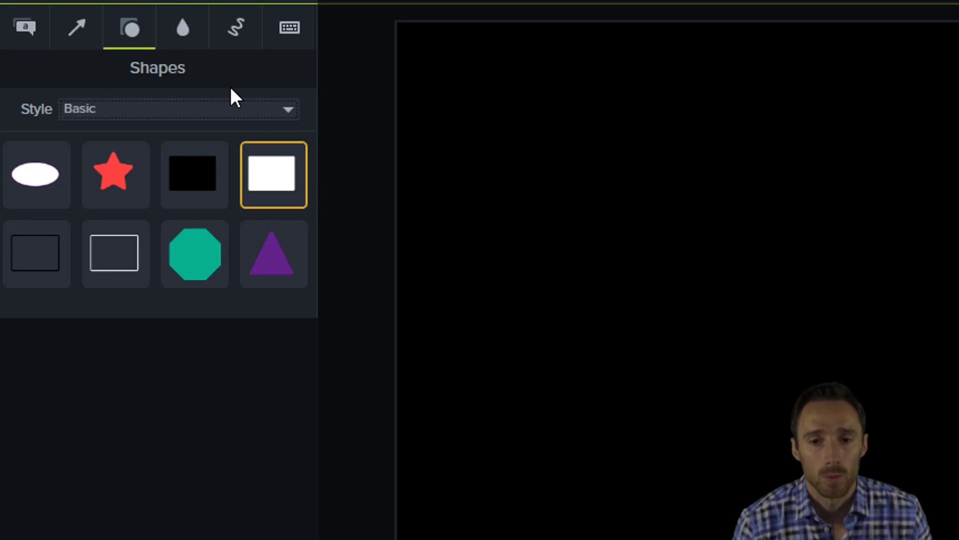
{"action": "left_click", "coordinate": [197, 27]}
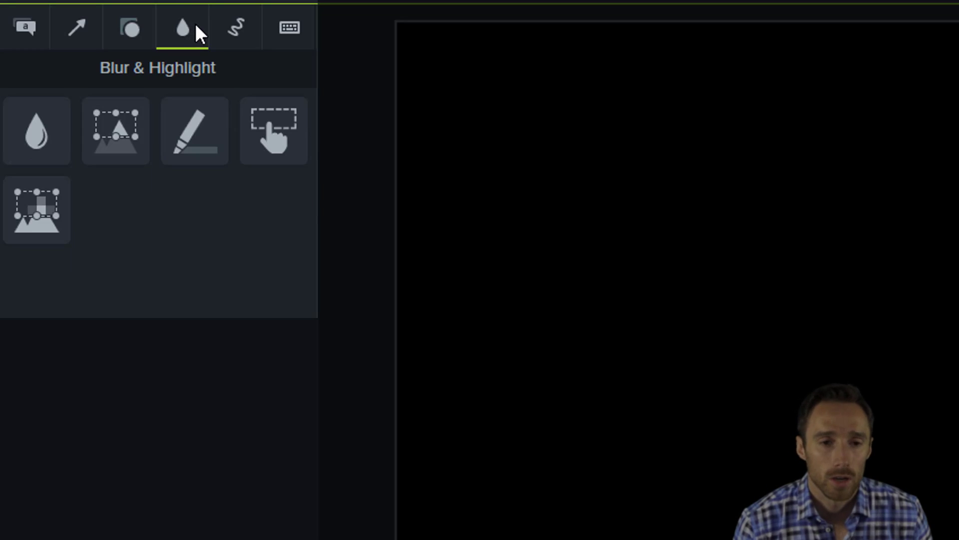
{"action": "left_click", "coordinate": [227, 28]}
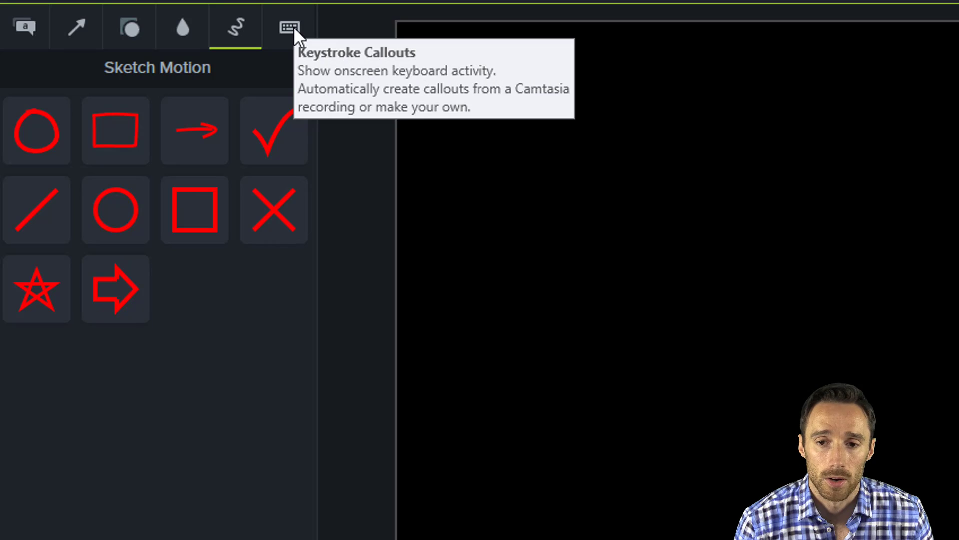
- Try an Interactive Hotspot from the blur and highlight annotations on the canvas
{"action": "left_click", "coordinate": [199, 35]}
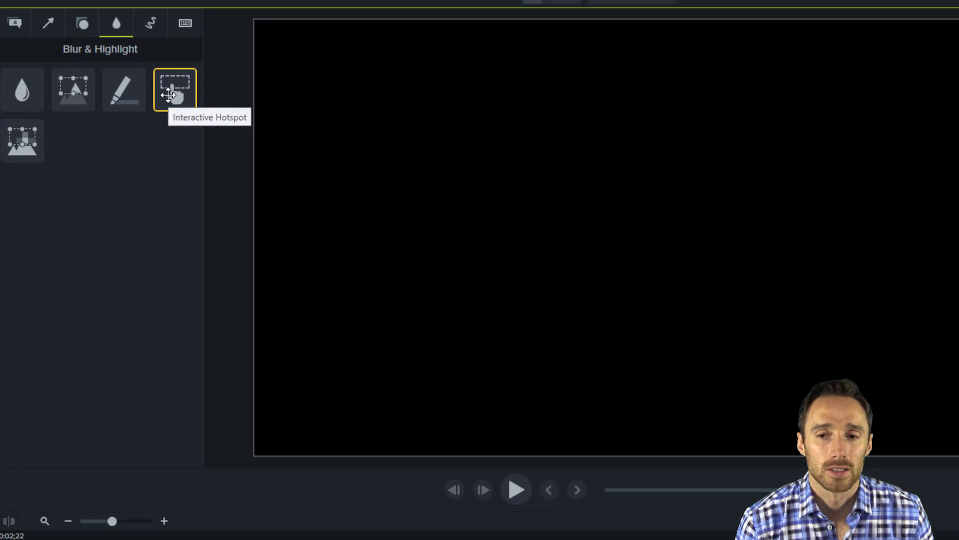
{"action": "mouse_move", "coordinate": [167, 94]}
{"action": "left_mouse_down"}
{"action": "mouse_move", "coordinate": [269, 204]}
{"action": "mouse_move", "coordinate": [441, 243]}
{"action": "mouse_move", "coordinate": [269, 228]}
{"action": "left_mouse_up"}
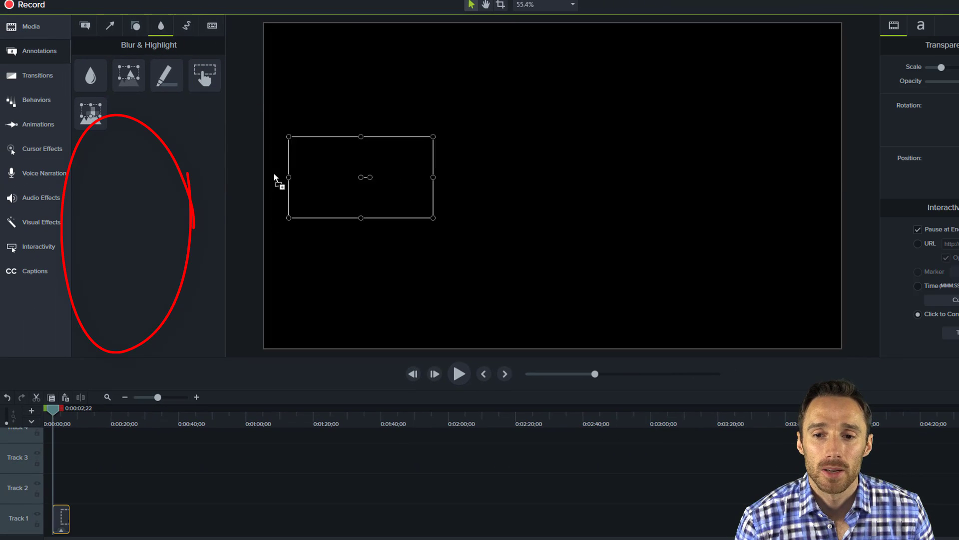
{"action": "left_click_drag", "start_coordinate": [273, 178], "coordinate": [169, 129]}
- Try a sketch motion annotation near the middle of the canvas and delete it
{"action": "left_click", "coordinate": [212, 26]}
{"action": "left_click", "coordinate": [186, 25]}
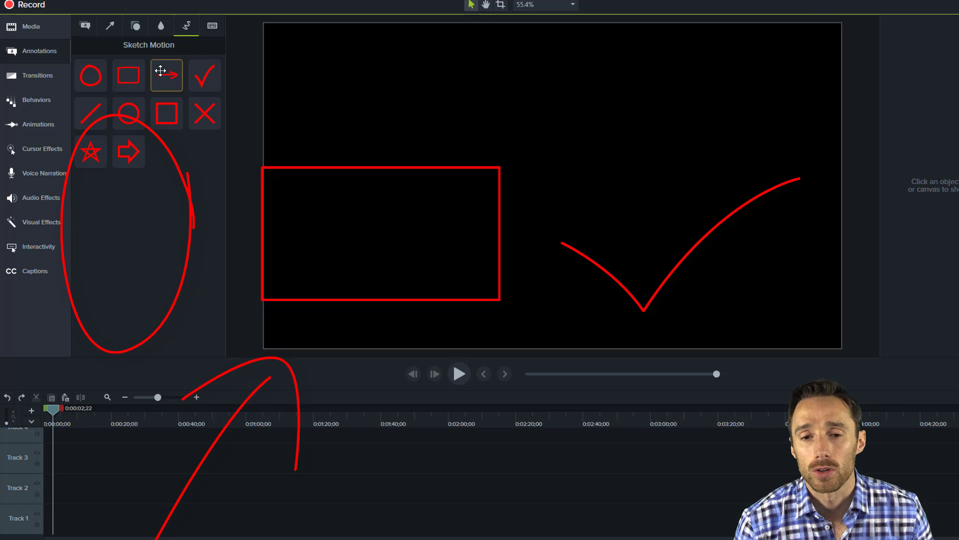
{"action": "left_click_drag", "start_coordinate": [286, 130], "coordinate": [504, 166]}
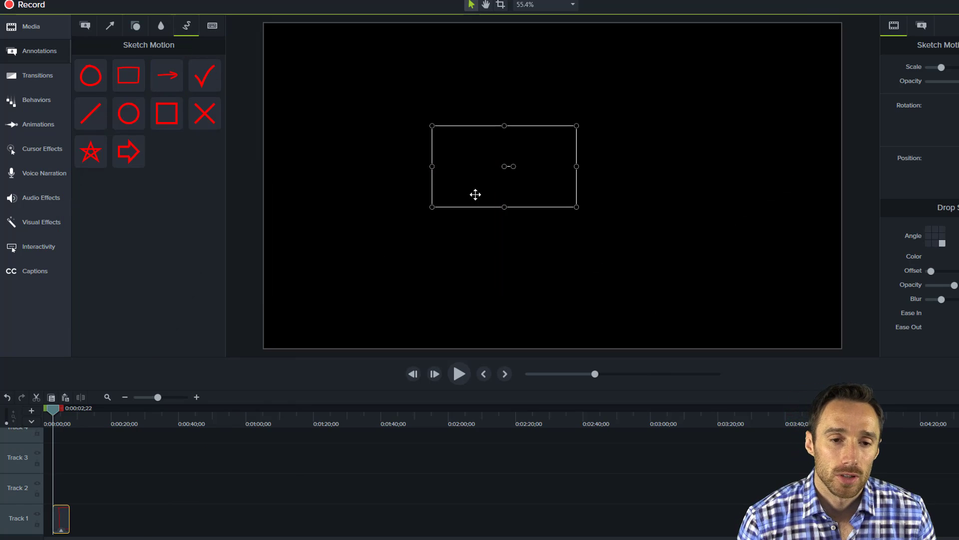
{"action": "key", "text": "Delete"}
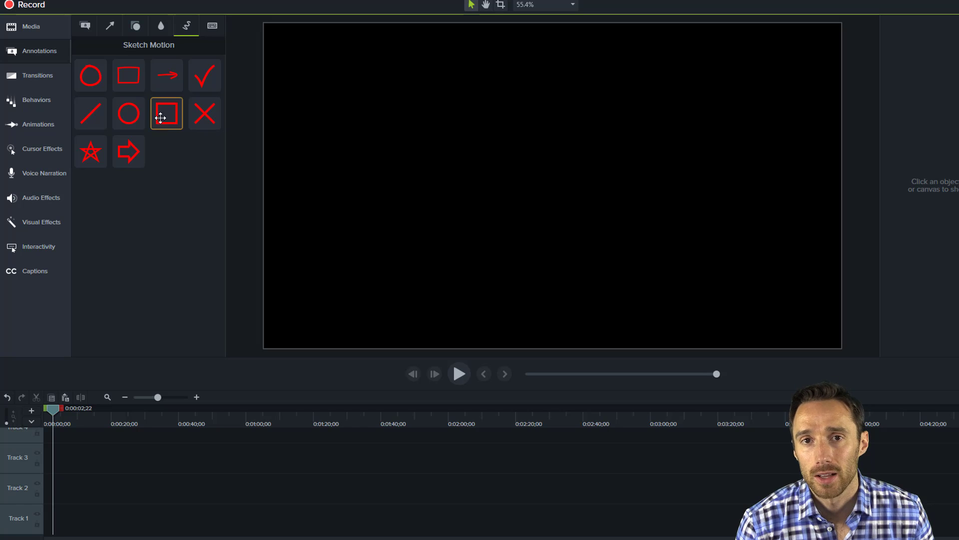
- Place the square sketch motion shape at the start of Track 1, and clear everything from the timeline
{"action": "mouse_move", "coordinate": [94, 492]}
{"action": "left_mouse_down"}
{"action": "mouse_move", "coordinate": [45, 494]}
{"action": "mouse_move", "coordinate": [52, 519]}
{"action": "left_mouse_up"}
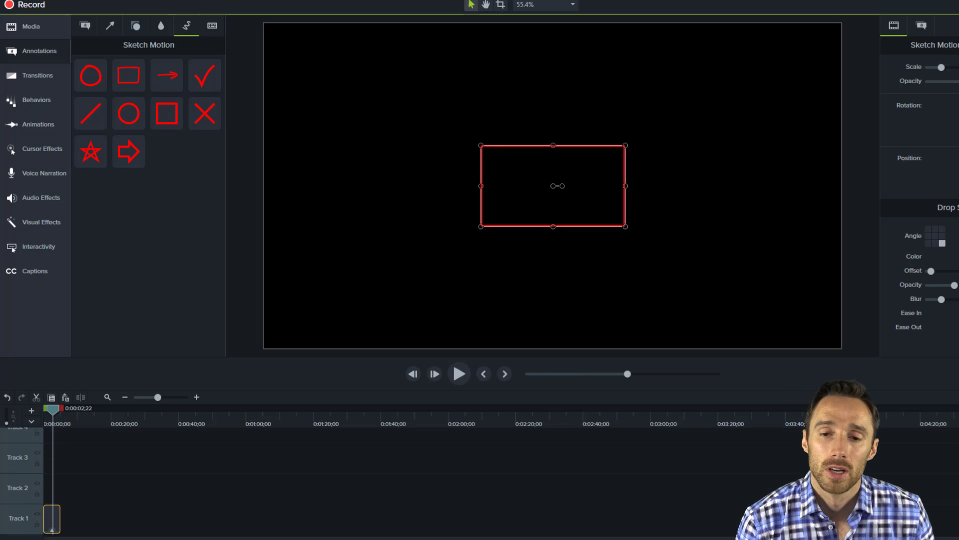
{"action": "key", "text": "ctrl+a"}
{"action": "key", "text": "Delete"}
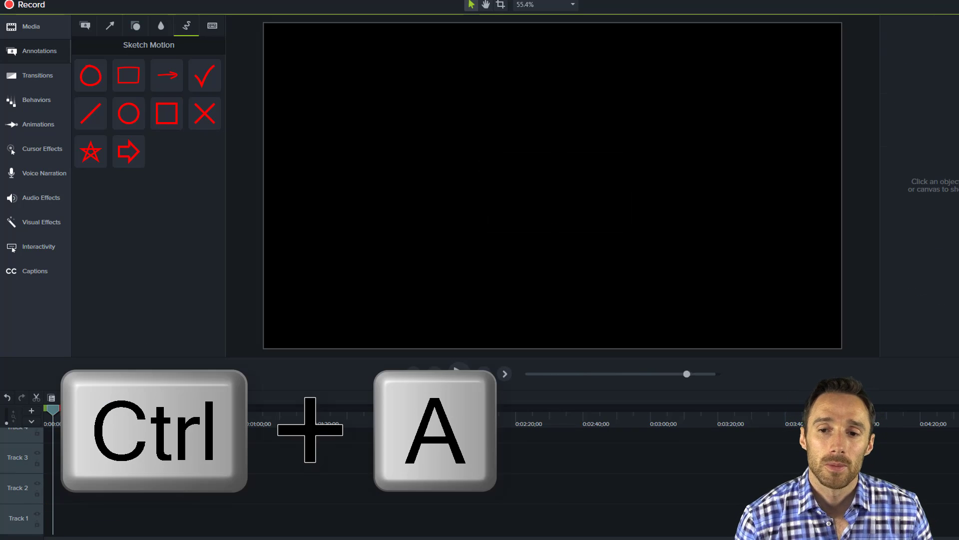
- Look through the keystroke callouts and all available transitions, with the playhead returned to the start of the timeline
{"action": "left_click", "coordinate": [219, 32]}
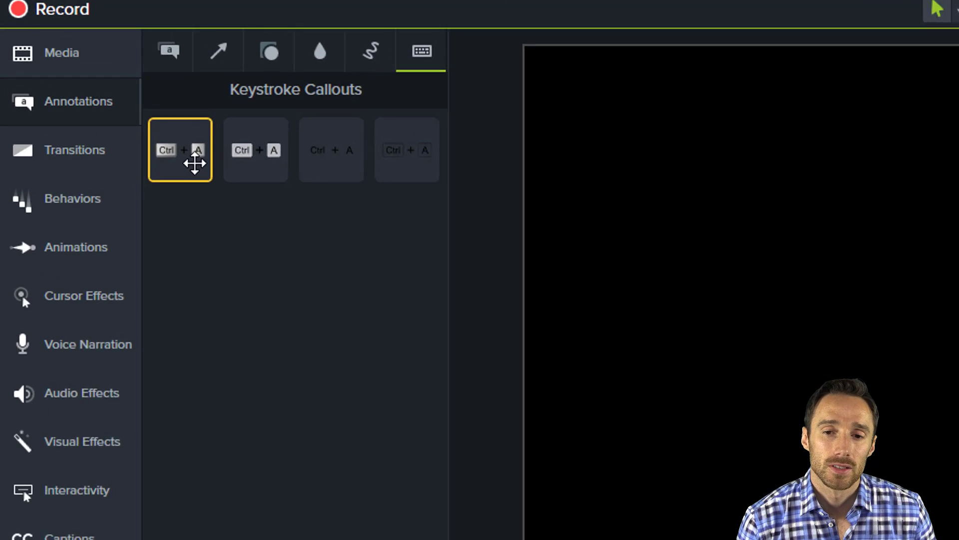
{"action": "left_click", "coordinate": [25, 94]}
{"action": "left_click", "coordinate": [74, 160]}
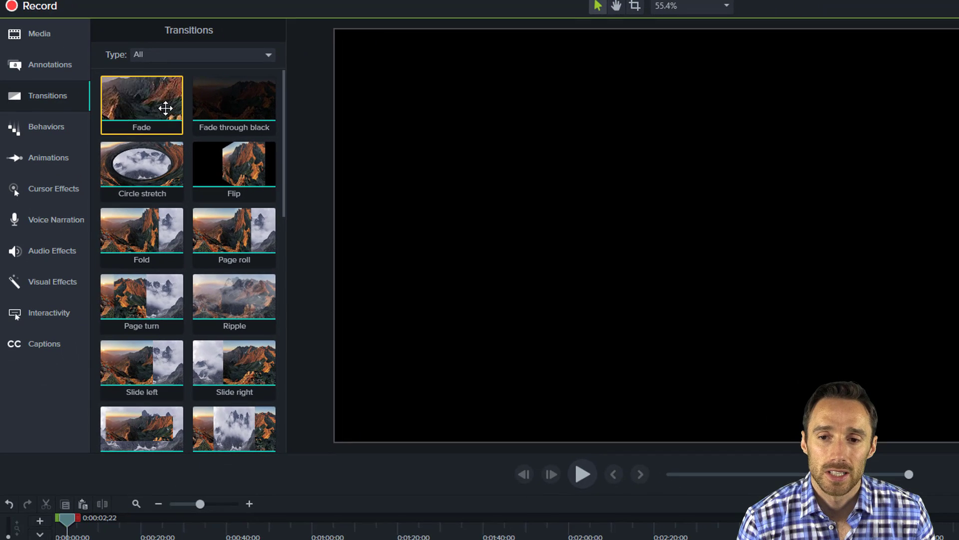
{"action": "left_click_drag", "start_coordinate": [67, 515], "coordinate": [55, 515]}
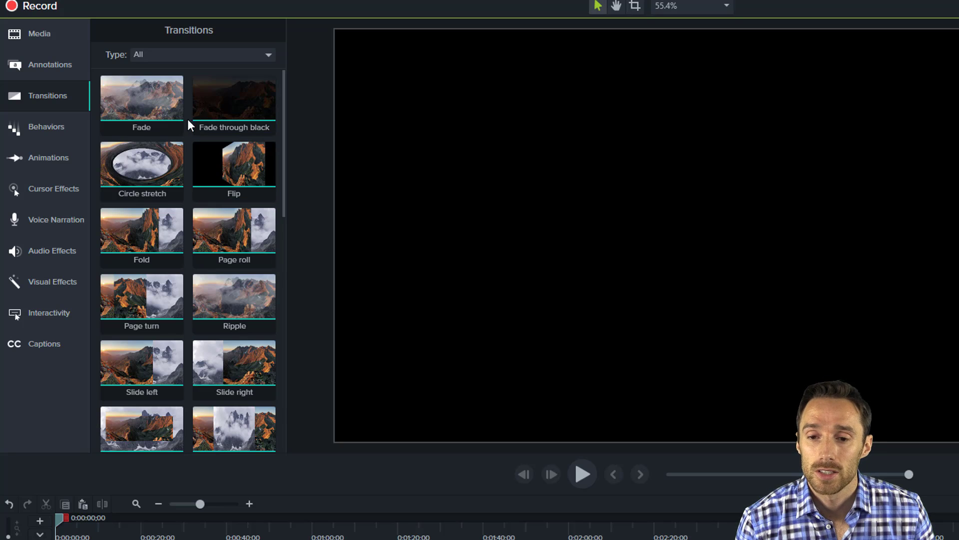
{"action": "scroll", "coordinate": [189, 125], "scroll_direction": "down", "scroll_amount": 3}
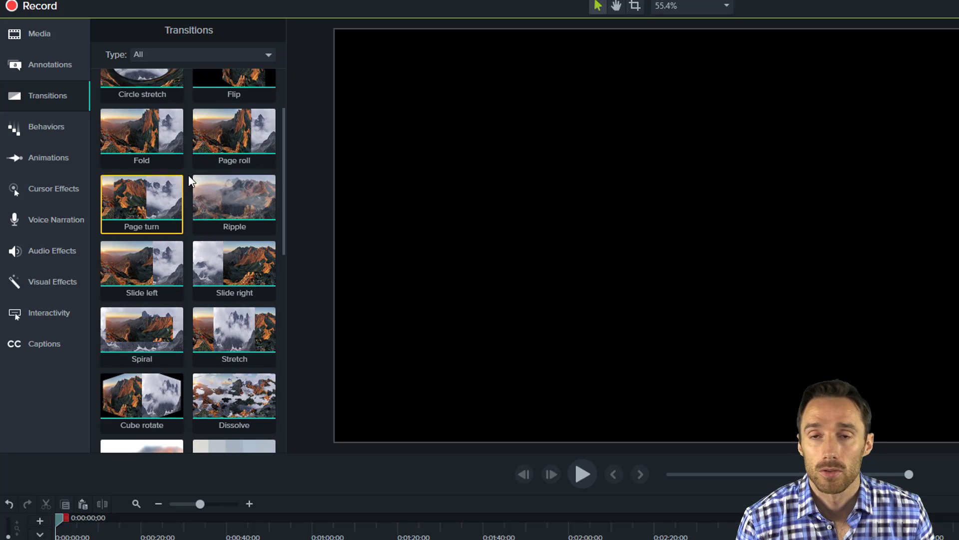
{"action": "scroll", "coordinate": [191, 180], "scroll_direction": "down", "scroll_amount": 2}
{"action": "scroll", "coordinate": [191, 174], "scroll_direction": "down", "scroll_amount": 4}
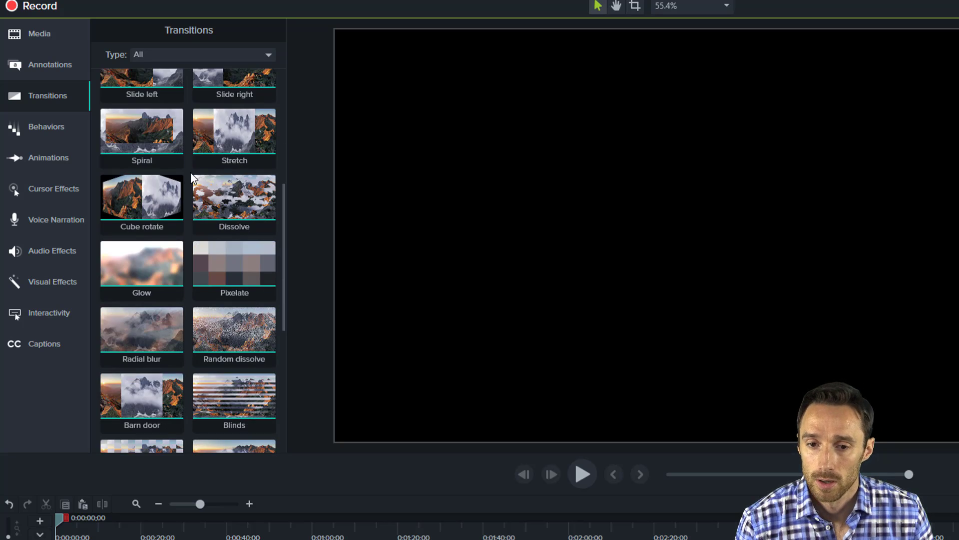
{"action": "scroll", "coordinate": [192, 178], "scroll_direction": "up", "scroll_amount": 4}
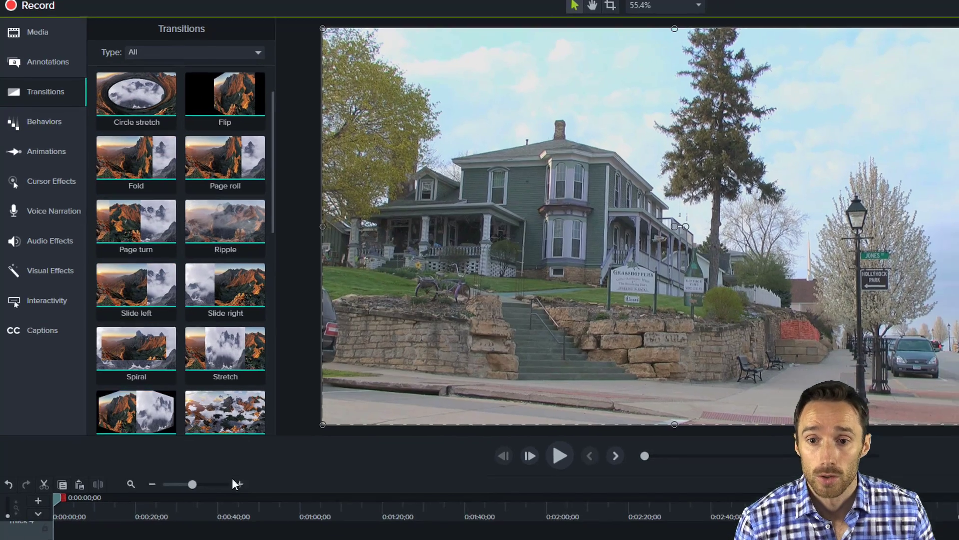
- Add the Circle stretch transition between the corner-house and toy-house clips on Track 1 and preview it at 0:00:11;23
{"action": "left_click", "coordinate": [239, 484]}
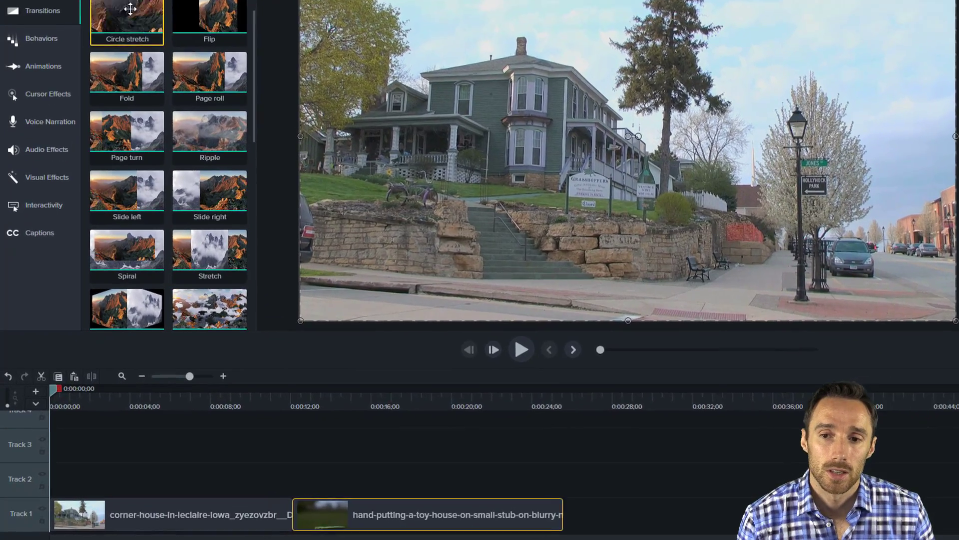
{"action": "left_click_drag", "start_coordinate": [129, 9], "coordinate": [294, 497]}
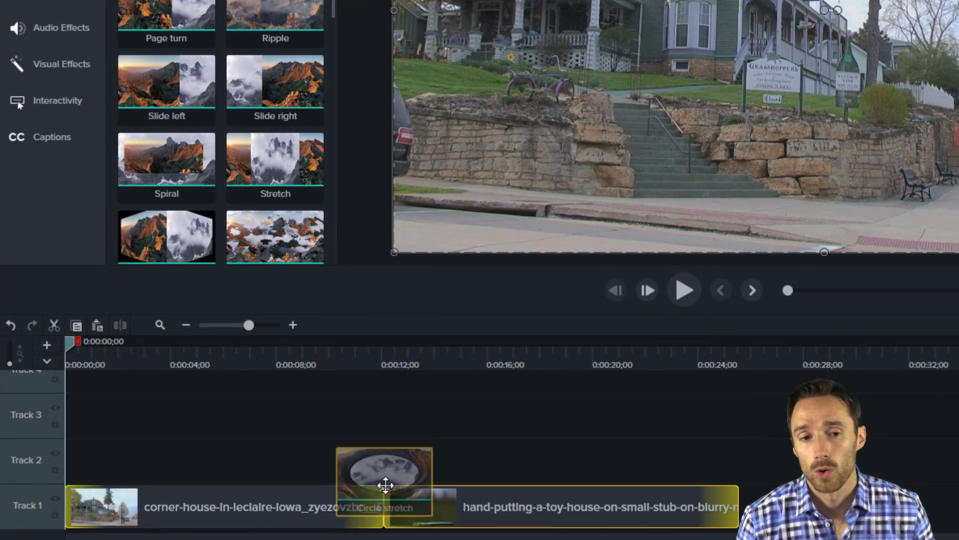
{"action": "left_click_drag", "start_coordinate": [385, 484], "coordinate": [392, 506]}
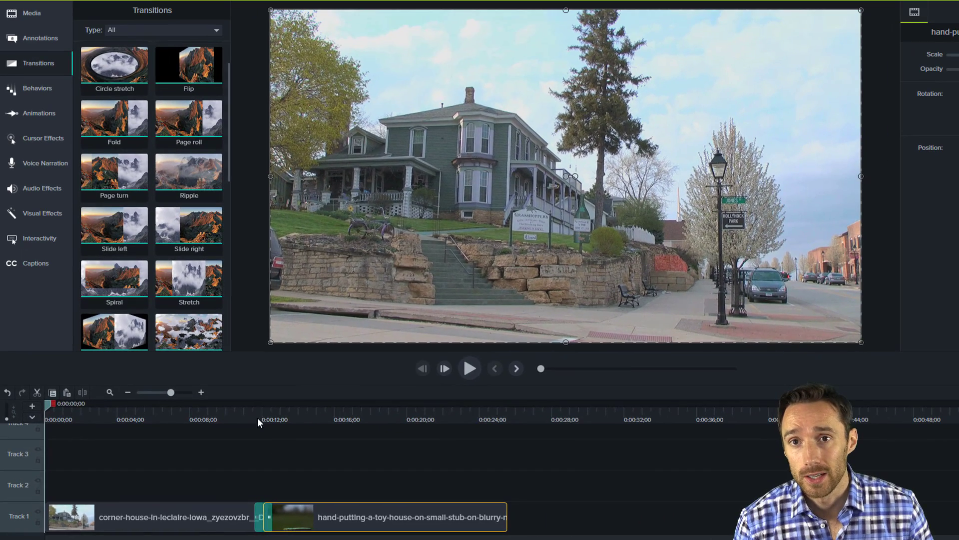
{"action": "left_click", "coordinate": [365, 368]}
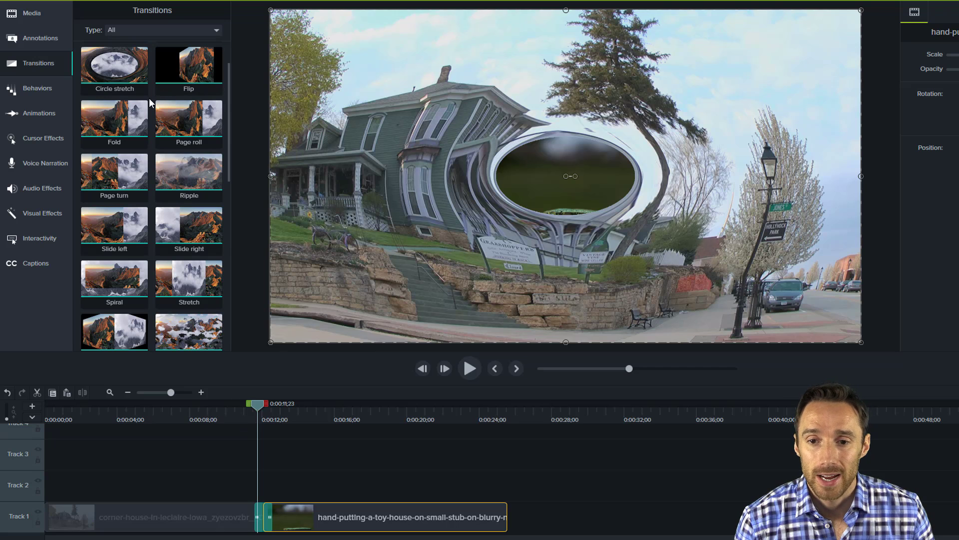
- Apply the Reveal behavior to the toy-house clip and review its In, During and Out settings
{"action": "left_click", "coordinate": [50, 92]}
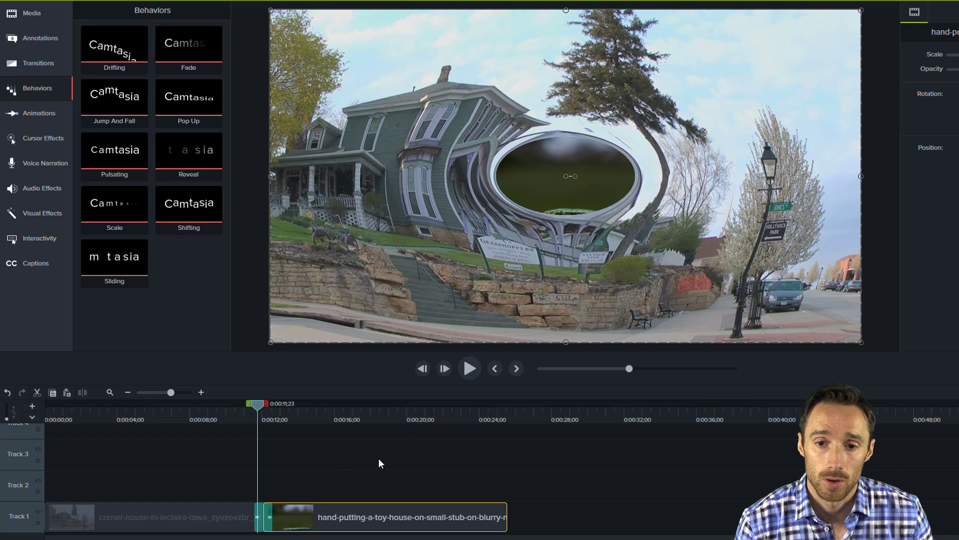
{"action": "left_click", "coordinate": [379, 477]}
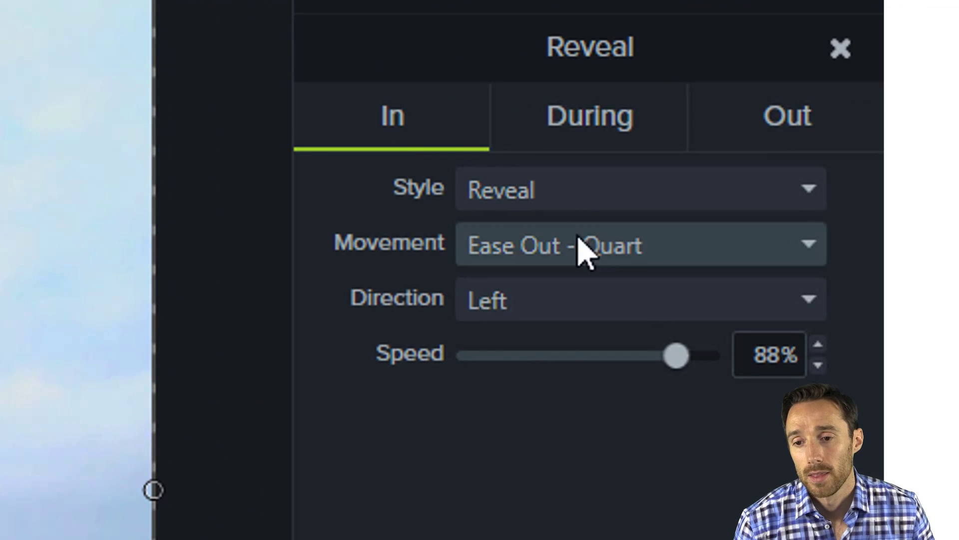
{"action": "left_click", "coordinate": [600, 139]}
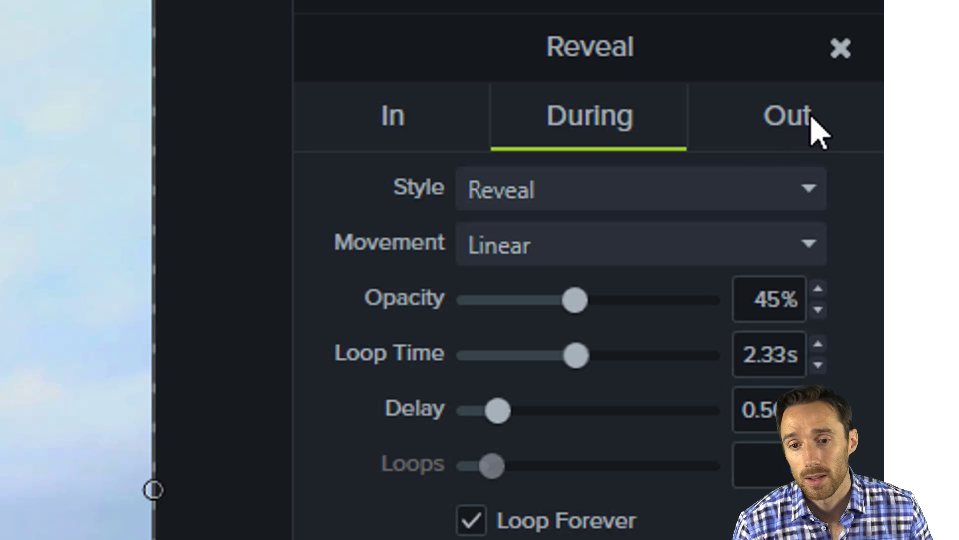
{"action": "left_click", "coordinate": [844, 114]}
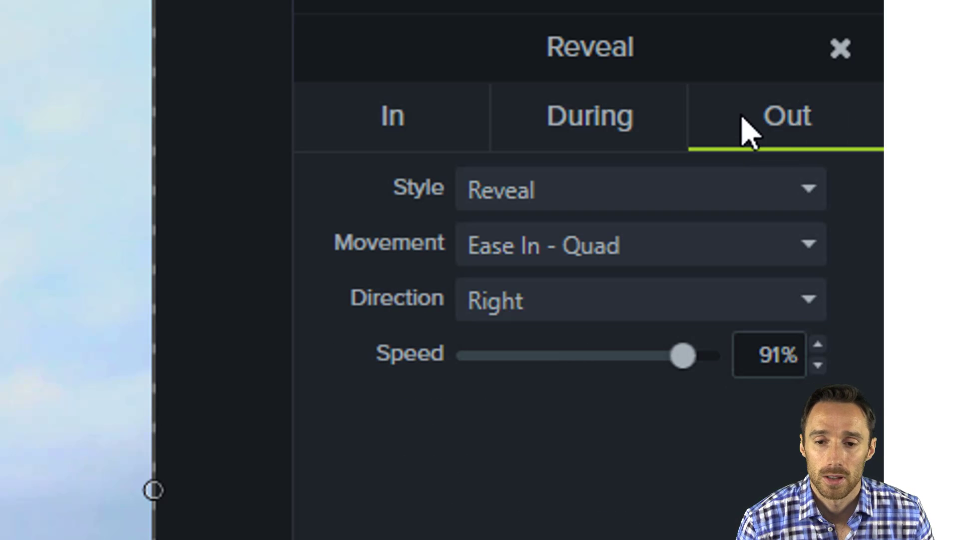
{"action": "left_click", "coordinate": [670, 125]}
{"action": "left_click", "coordinate": [449, 137]}
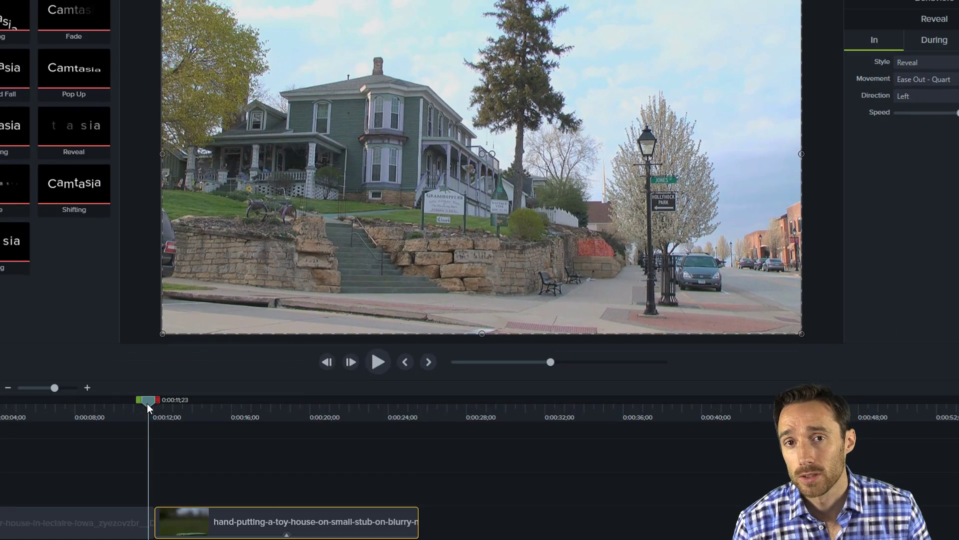
- Add a Zoom-n-Pan animation that zooms in on the corner house at 0:00:10;19, and extend its end to about 0:00:11;09
{"action": "mouse_move", "coordinate": [147, 403]}
{"action": "left_mouse_down"}
{"action": "mouse_move", "coordinate": [350, 419]}
{"action": "mouse_move", "coordinate": [421, 412]}
{"action": "mouse_move", "coordinate": [129, 408]}
{"action": "left_mouse_up"}
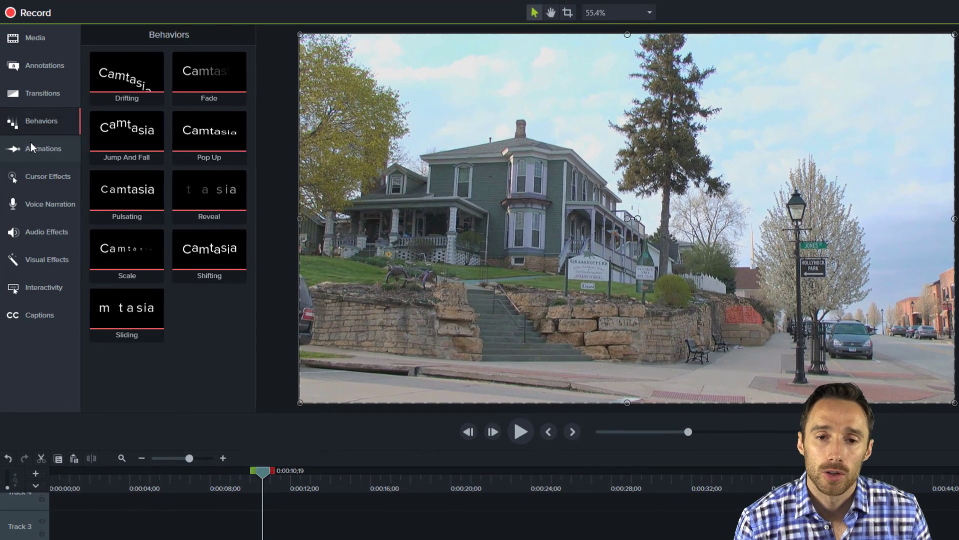
{"action": "left_click", "coordinate": [31, 143]}
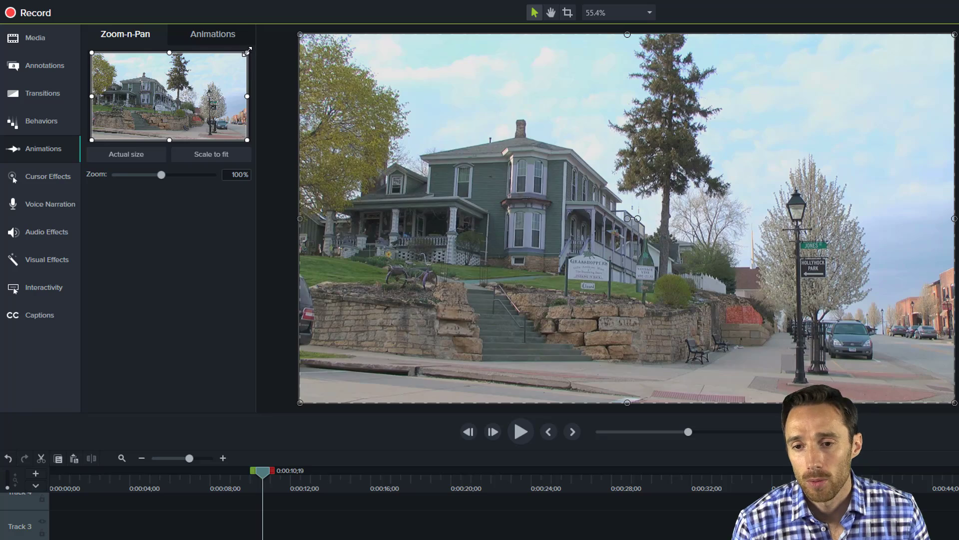
{"action": "left_click_drag", "start_coordinate": [247, 51], "coordinate": [221, 71]}
{"action": "left_click_drag", "start_coordinate": [180, 94], "coordinate": [196, 89]}
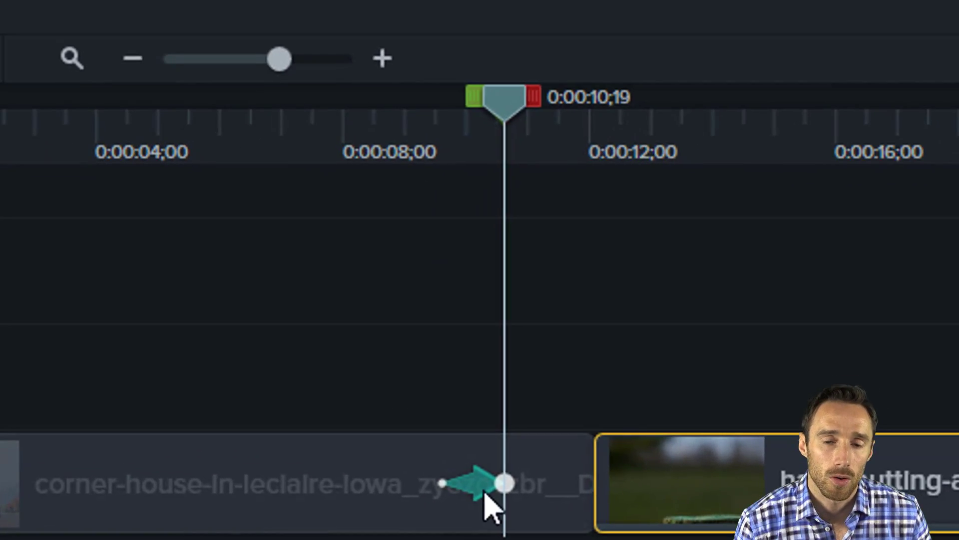
{"action": "left_click_drag", "start_coordinate": [520, 480], "coordinate": [555, 480]}
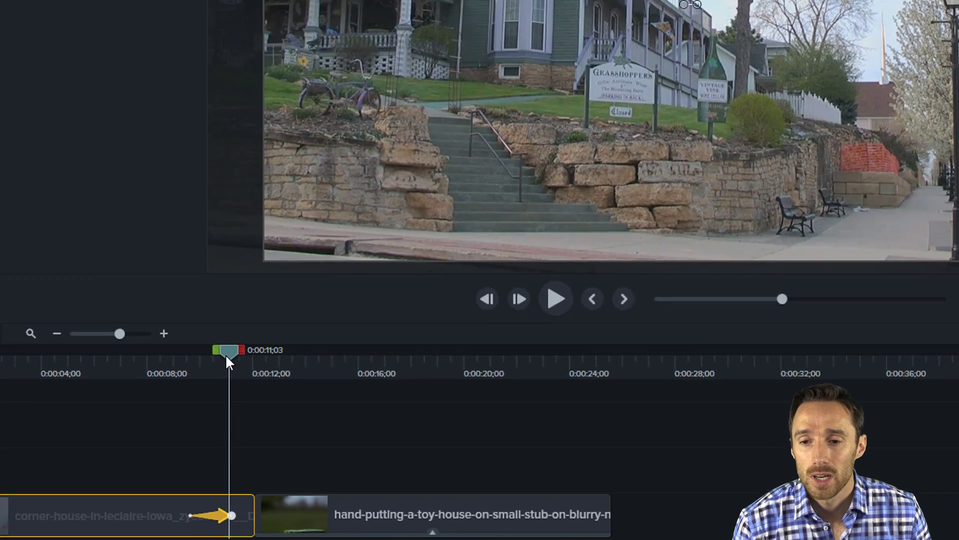
- Preview the corner-house zoom animation and tighten its Zoom-n-Pan frame to 122%
{"action": "left_click_drag", "start_coordinate": [225, 356], "coordinate": [191, 365]}
{"action": "left_click_drag", "start_coordinate": [160, 393], "coordinate": [160, 393]}
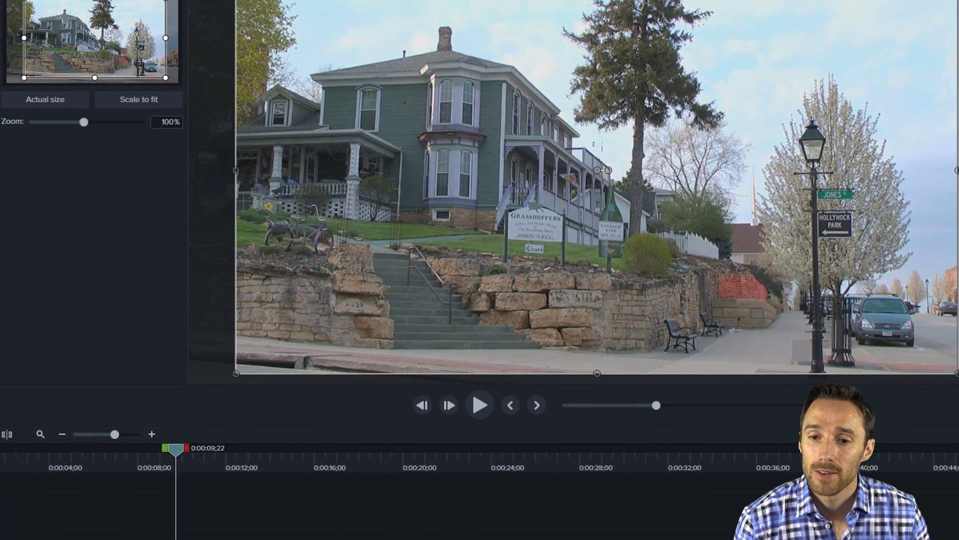
{"action": "double_click", "coordinate": [194, 519]}
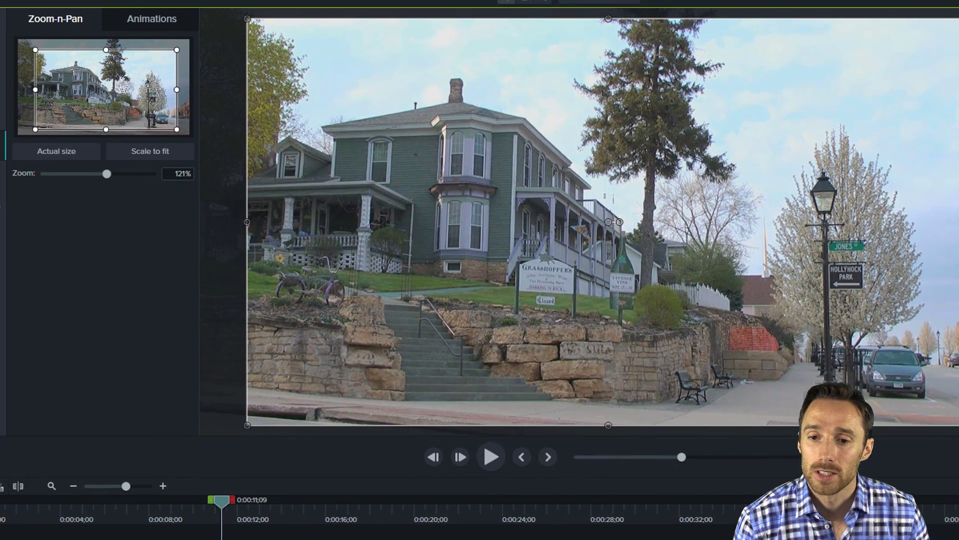
{"action": "left_click_drag", "start_coordinate": [112, 47], "coordinate": [76, 30]}
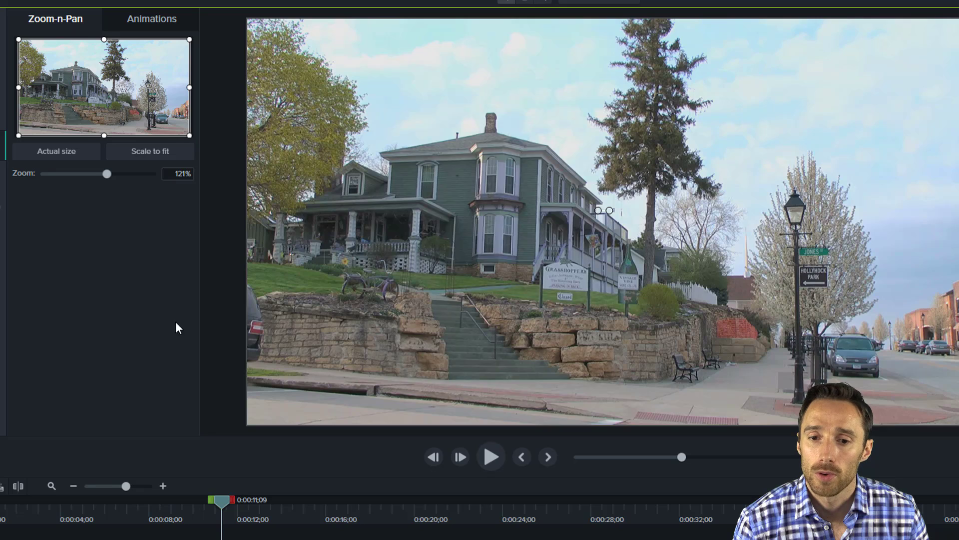
{"action": "key", "text": "ctrl+z"}
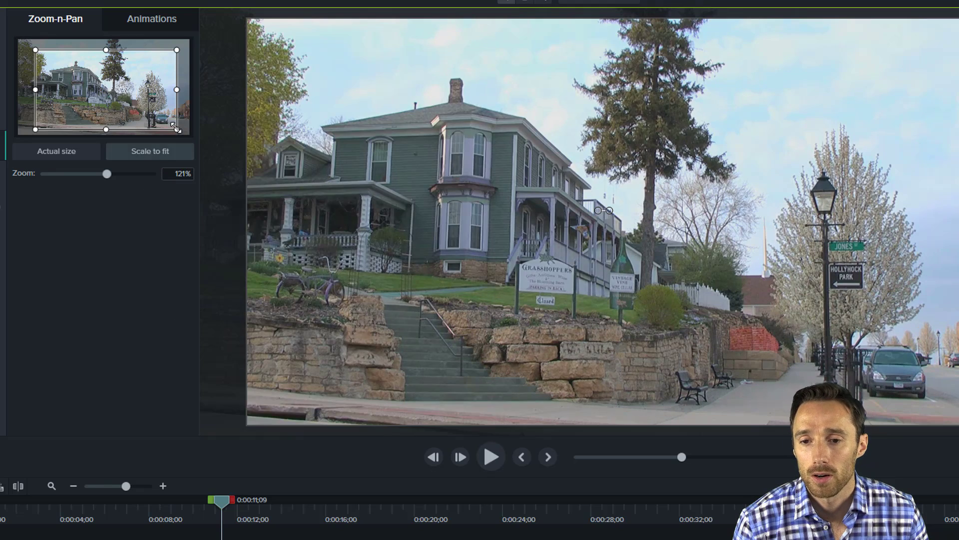
{"action": "mouse_move", "coordinate": [175, 131]}
{"action": "left_mouse_down"}
{"action": "mouse_move", "coordinate": [129, 100]}
{"action": "mouse_move", "coordinate": [157, 130]}
{"action": "left_mouse_up"}
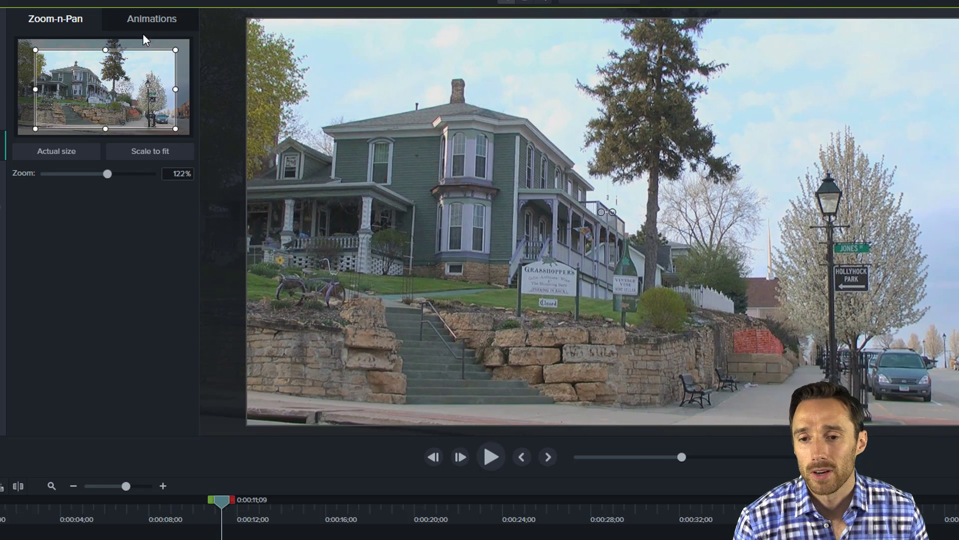
- Look through the preset animations, the cursor, left-click and right-click effects, and the Voice Narration options
{"action": "left_click", "coordinate": [149, 20]}
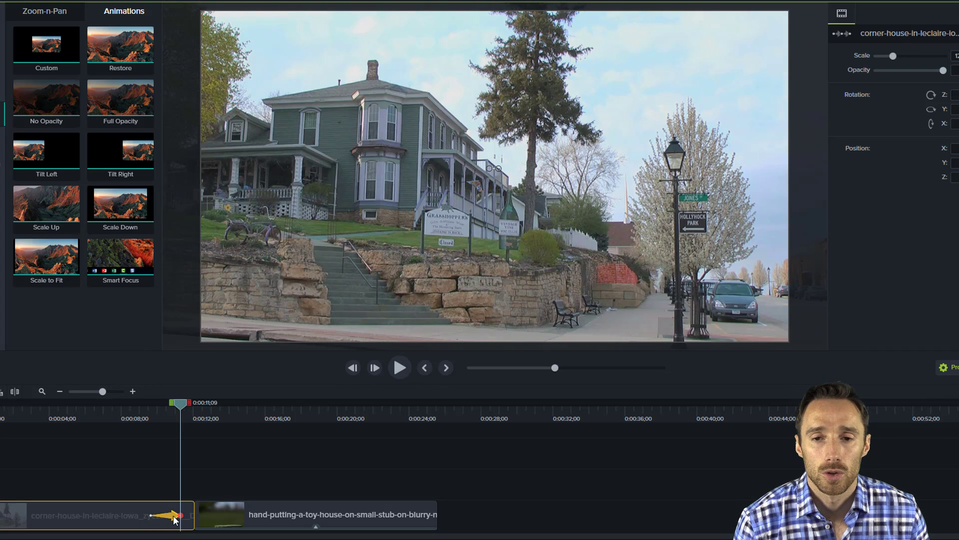
{"action": "left_click", "coordinate": [37, 13]}
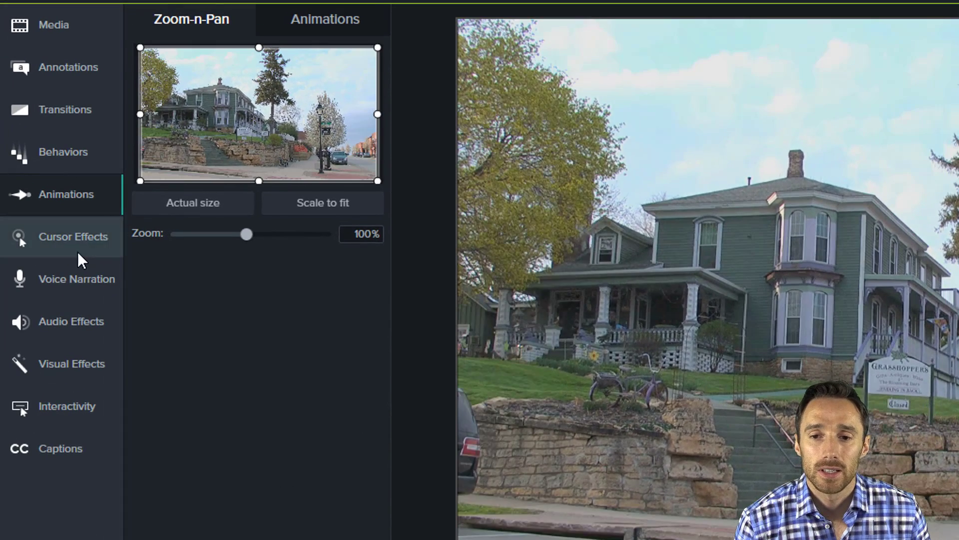
{"action": "left_click", "coordinate": [82, 253]}
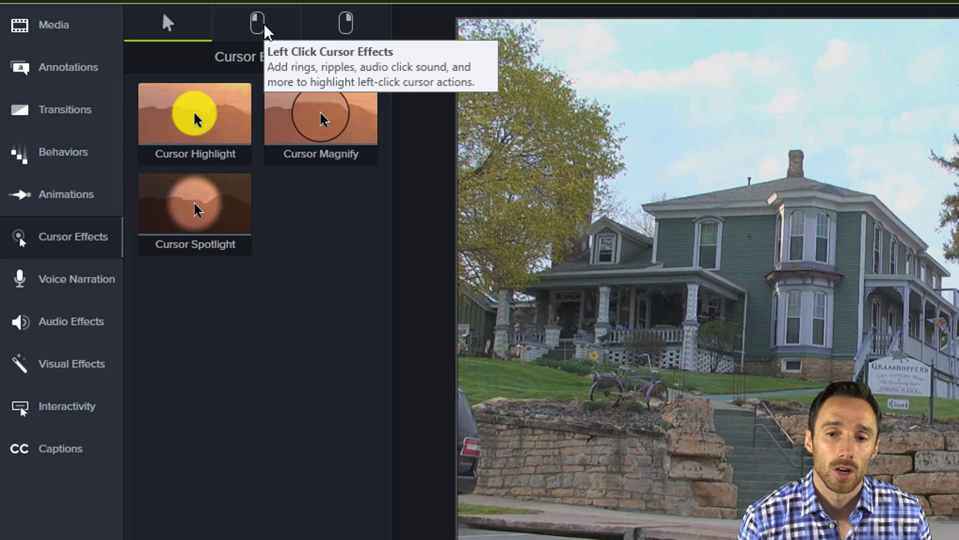
{"action": "left_click", "coordinate": [294, 27]}
{"action": "left_click", "coordinate": [364, 37]}
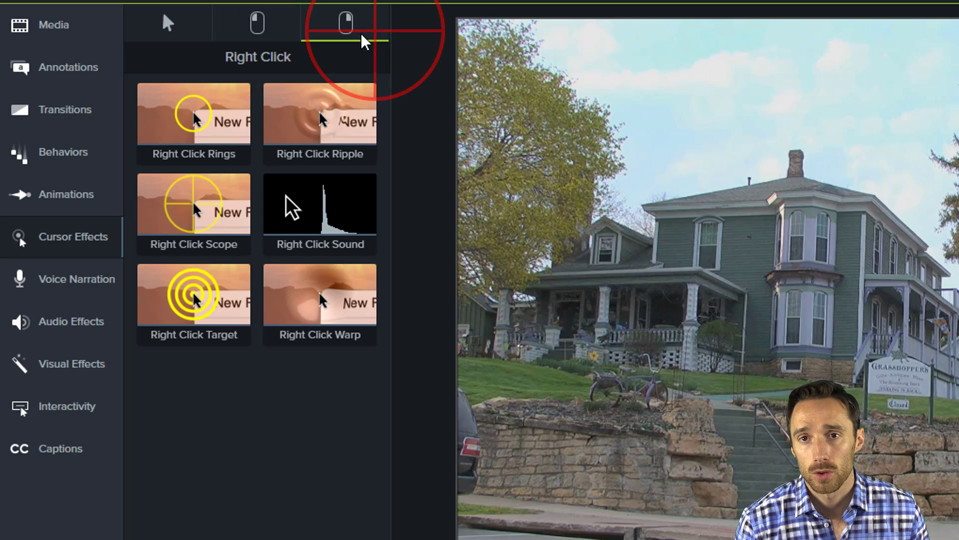
{"action": "left_click", "coordinate": [288, 32]}
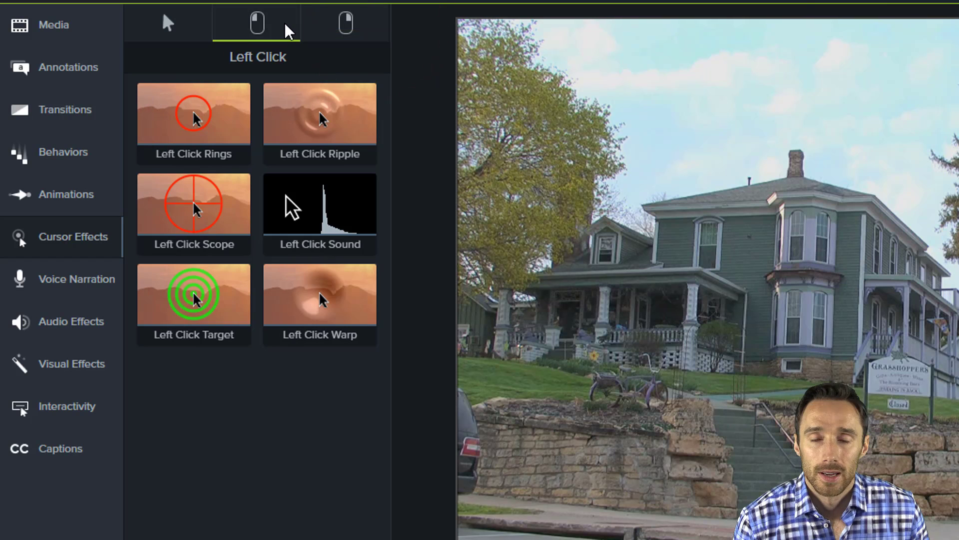
{"action": "left_click", "coordinate": [196, 30]}
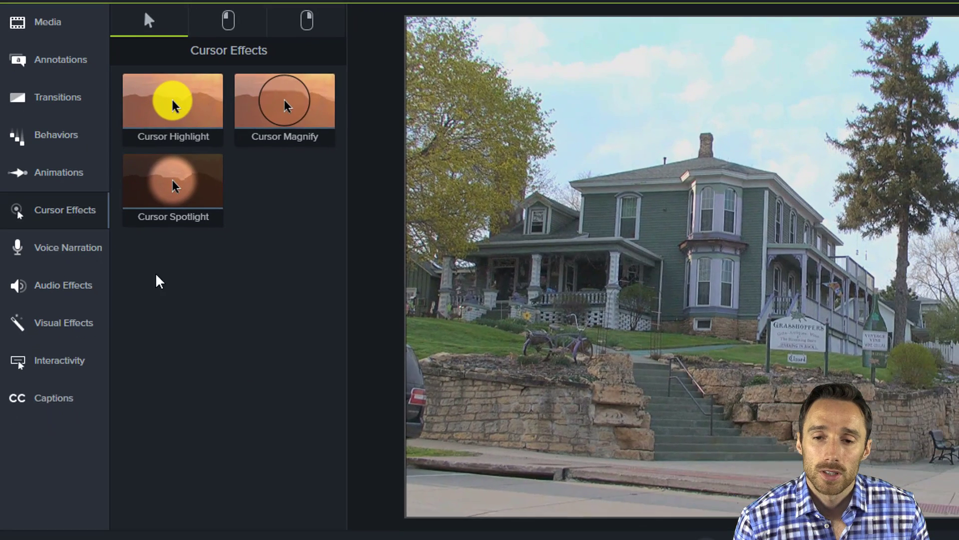
{"action": "left_click", "coordinate": [84, 280]}
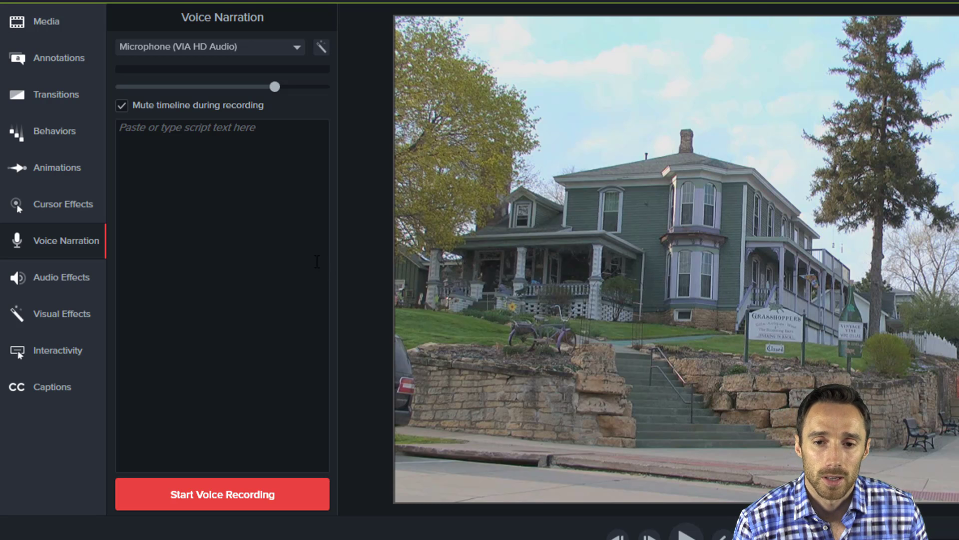
- Place MVI_0502.MP4 from the Media Bin at the start of Track 3 and apply the Volume Leveling effect to it
{"action": "left_click", "coordinate": [72, 280]}
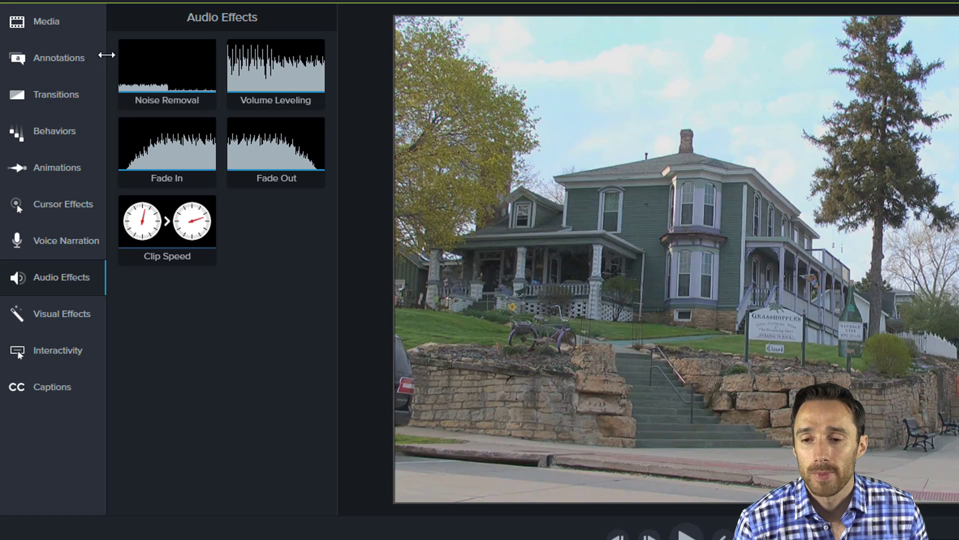
{"action": "left_click", "coordinate": [43, 20]}
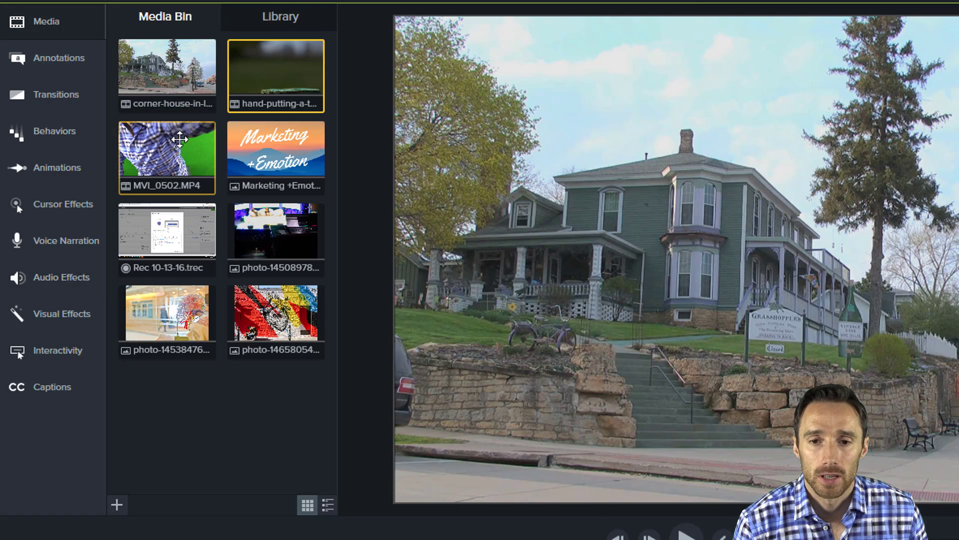
{"action": "left_click", "coordinate": [179, 140]}
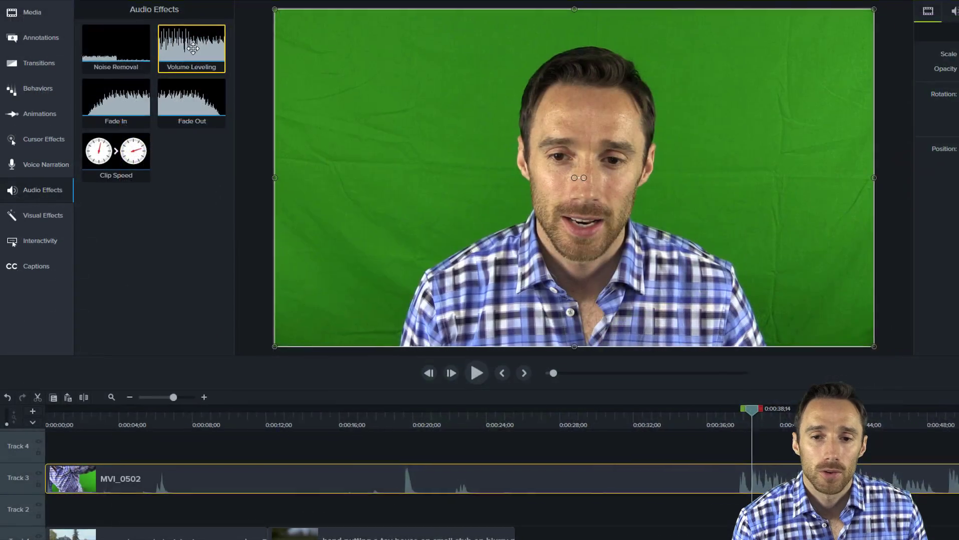
{"action": "left_click_drag", "start_coordinate": [193, 48], "coordinate": [781, 474]}
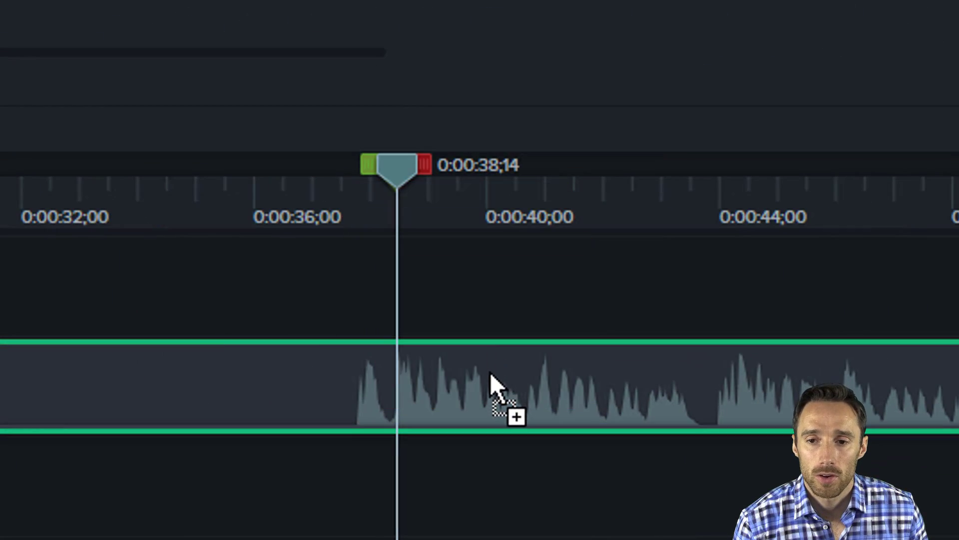
{"action": "left_click_drag", "start_coordinate": [490, 373], "coordinate": [490, 375]}
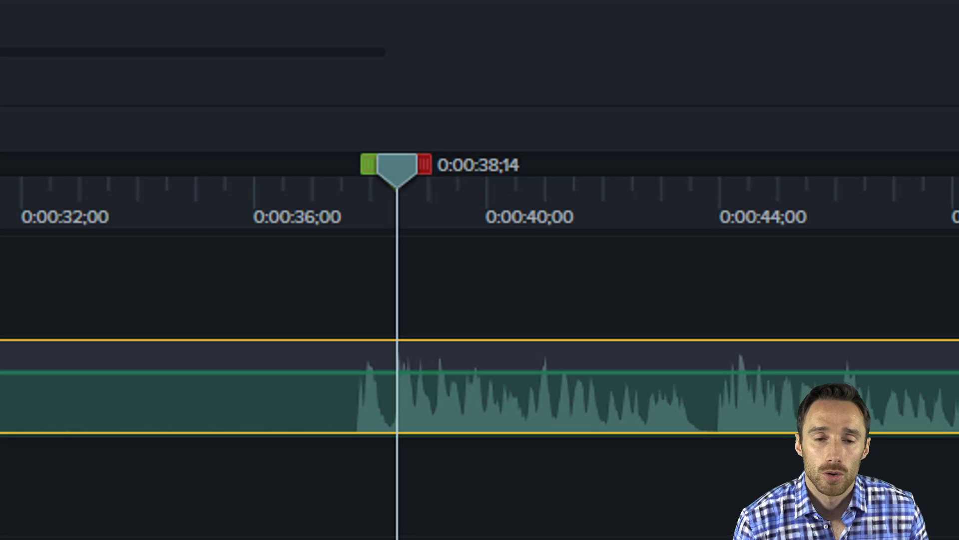
- Add a Fade In to the MVI_0502 clip and place an audio point on its volume line near 0:00:39
{"action": "left_click_drag", "start_coordinate": [411, 174], "coordinate": [652, 376]}
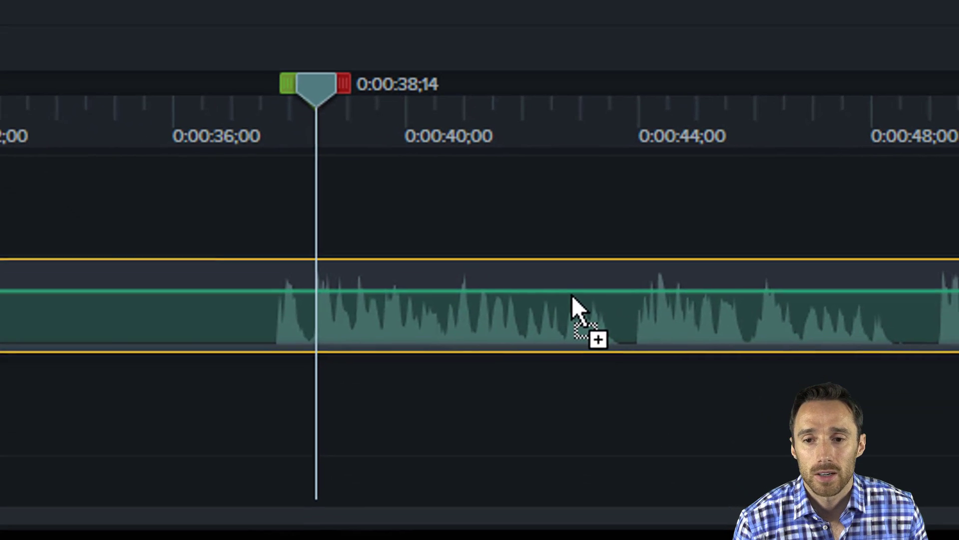
{"action": "left_click_drag", "start_coordinate": [572, 295], "coordinate": [571, 295]}
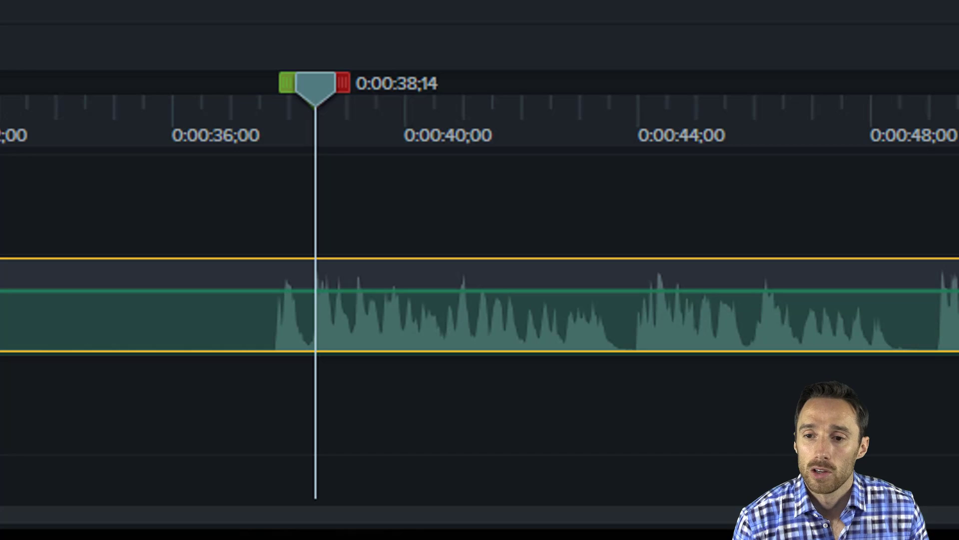
{"action": "left_click_drag", "start_coordinate": [935, 346], "coordinate": [421, 307]}
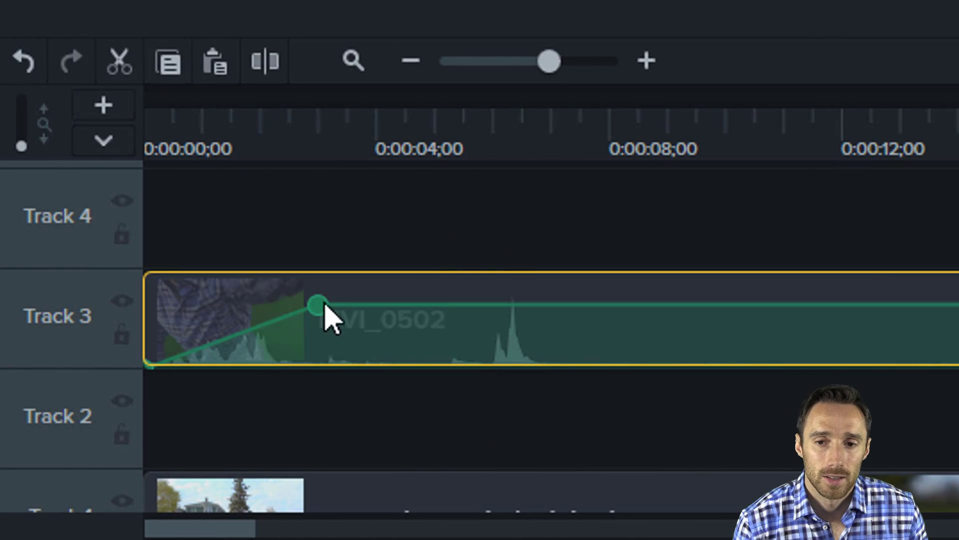
{"action": "mouse_move", "coordinate": [318, 316]}
{"action": "left_mouse_down"}
{"action": "mouse_move", "coordinate": [319, 336]}
{"action": "mouse_move", "coordinate": [325, 306]}
{"action": "left_mouse_up"}
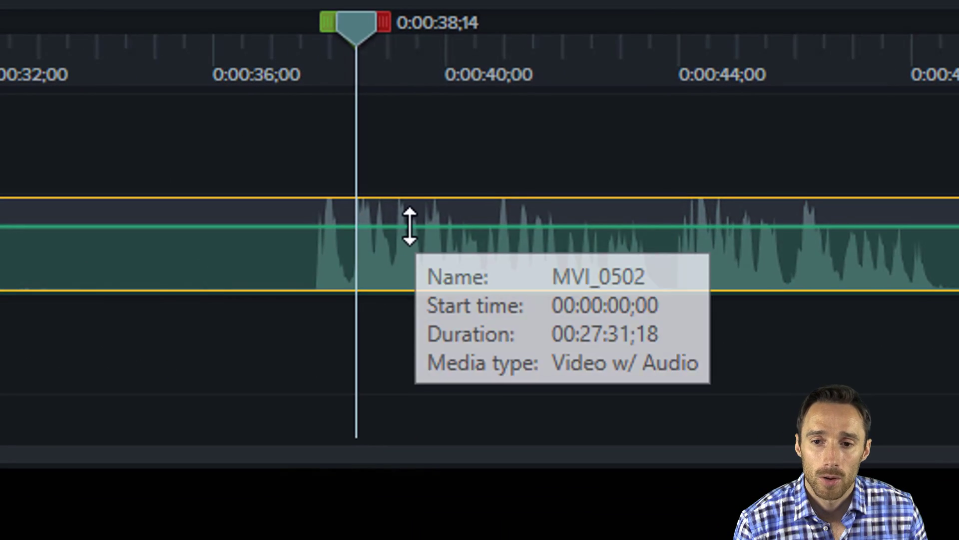
{"action": "mouse_move", "coordinate": [411, 227]}
{"action": "left_mouse_down"}
{"action": "mouse_move", "coordinate": [407, 256]}
{"action": "mouse_move", "coordinate": [408, 225]}
{"action": "left_mouse_up"}
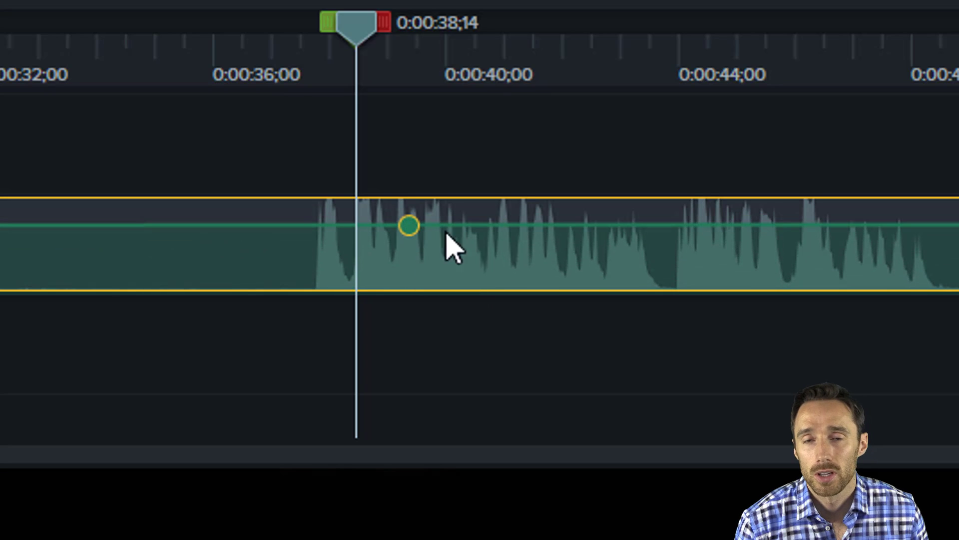
{"action": "mouse_move", "coordinate": [505, 225]}
{"action": "left_mouse_down"}
{"action": "mouse_move", "coordinate": [508, 257]}
{"action": "mouse_move", "coordinate": [509, 235]}
{"action": "left_mouse_up"}
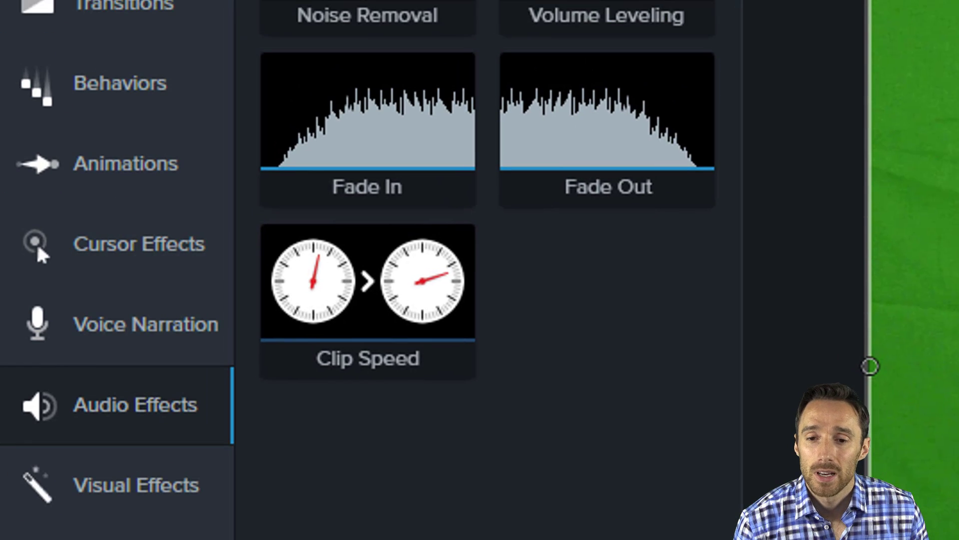
- Apply the Clip Speed effect to the MVI_0502 clip on Track 3
{"action": "left_click_drag", "start_coordinate": [402, 310], "coordinate": [958, 539]}
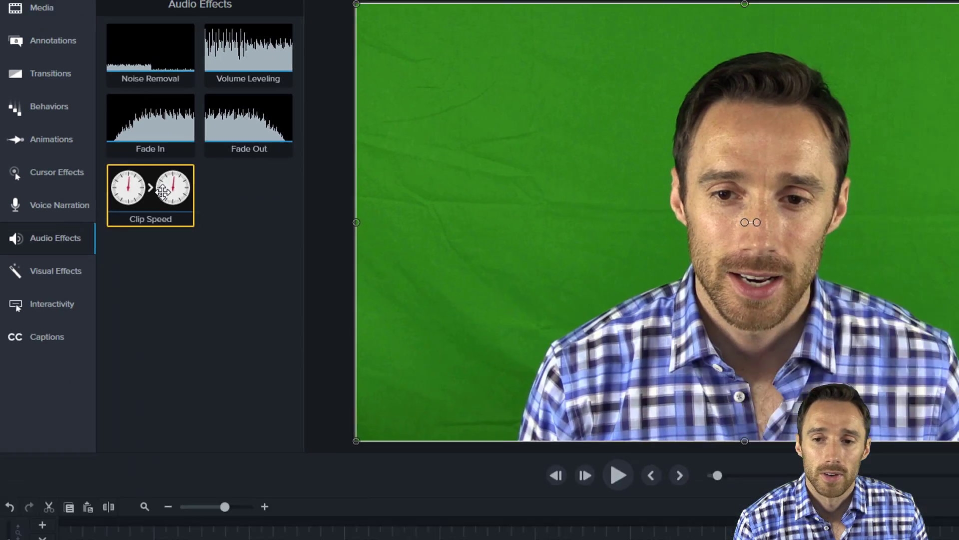
{"action": "left_click_drag", "start_coordinate": [361, 318], "coordinate": [519, 453]}
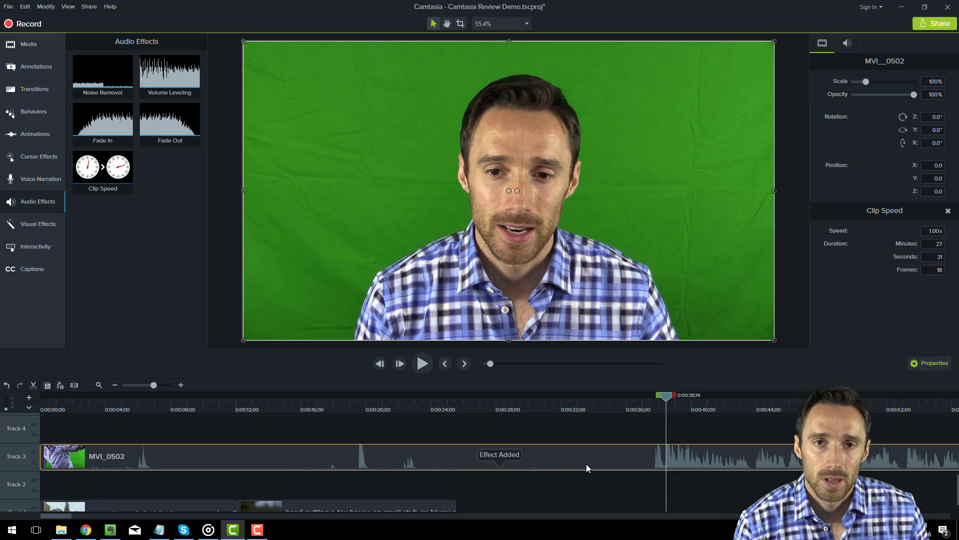
{"action": "left_click", "coordinate": [137, 385]}
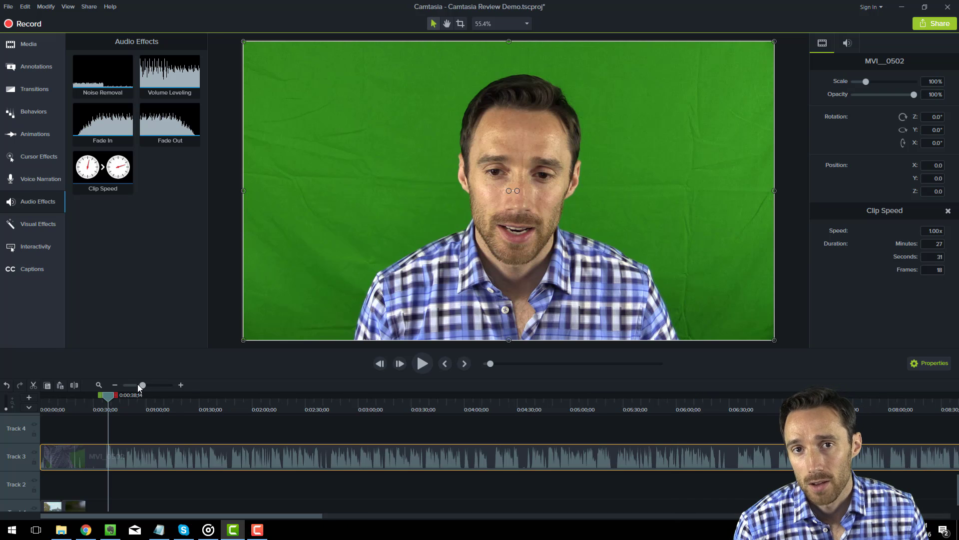
- Shorten the MVI_0502 clip by its Clip Speed effect so that it plays at 11.70x
{"action": "left_click", "coordinate": [137, 384]}
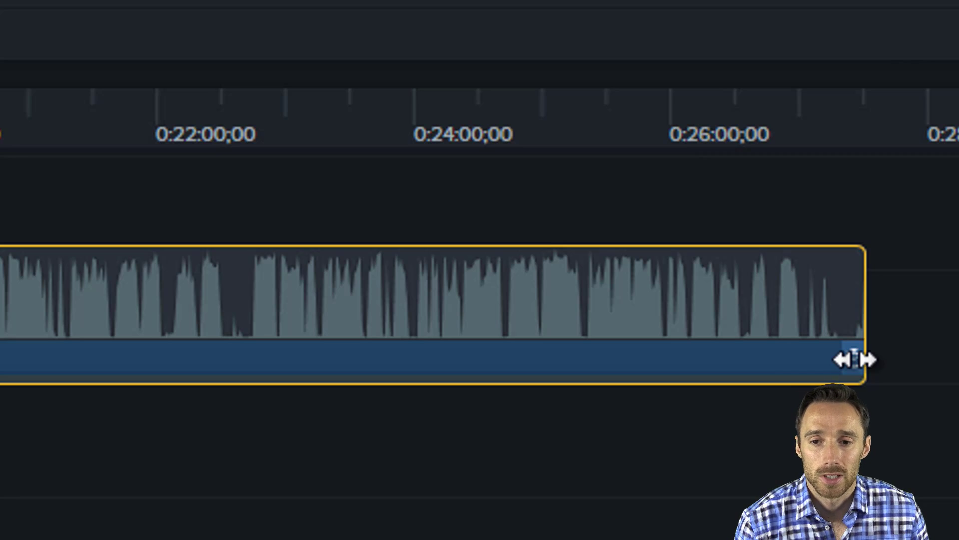
{"action": "left_click_drag", "start_coordinate": [855, 359], "coordinate": [452, 464]}
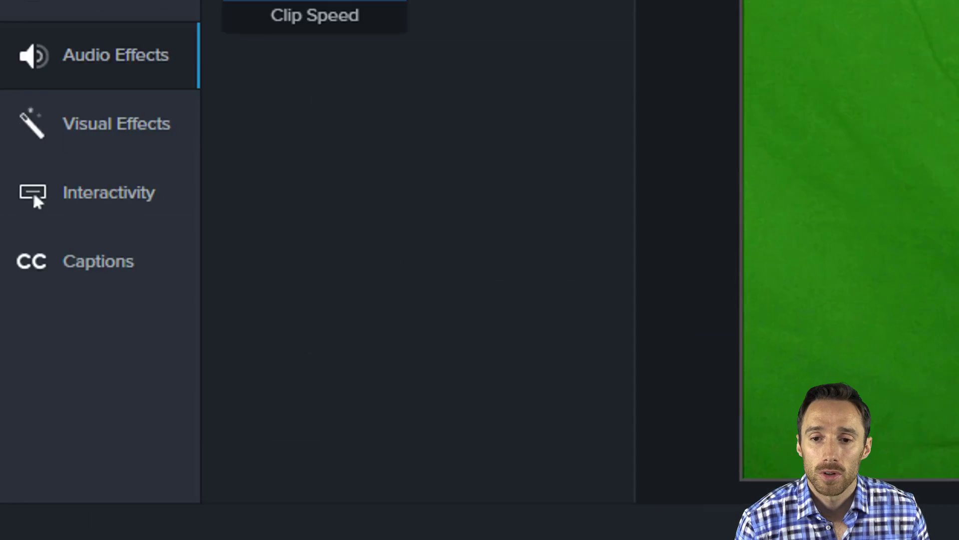
- Try the Color Adjustment and Colorize visual effects on the MVI_0502 clip, undoing each one
{"action": "left_click", "coordinate": [142, 135]}
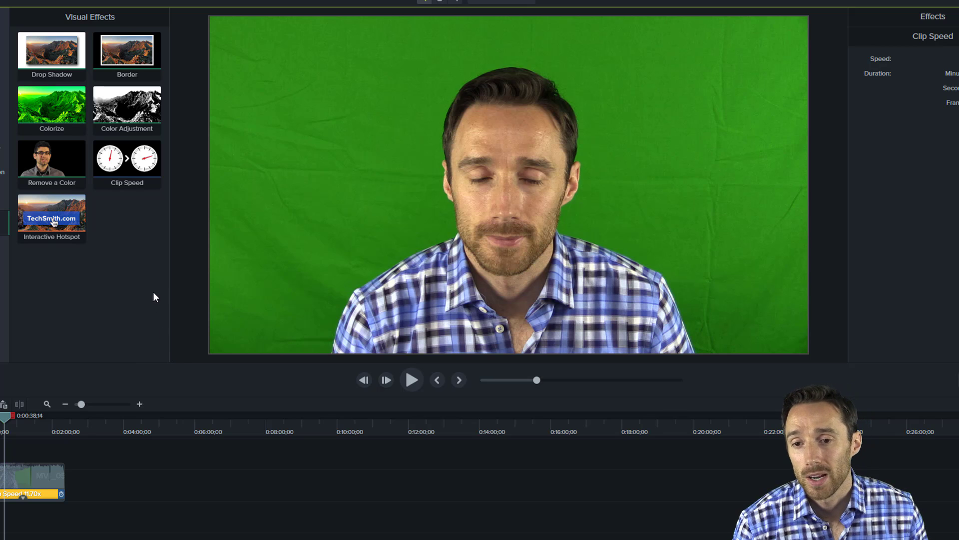
{"action": "left_click_drag", "start_coordinate": [127, 107], "coordinate": [272, 166]}
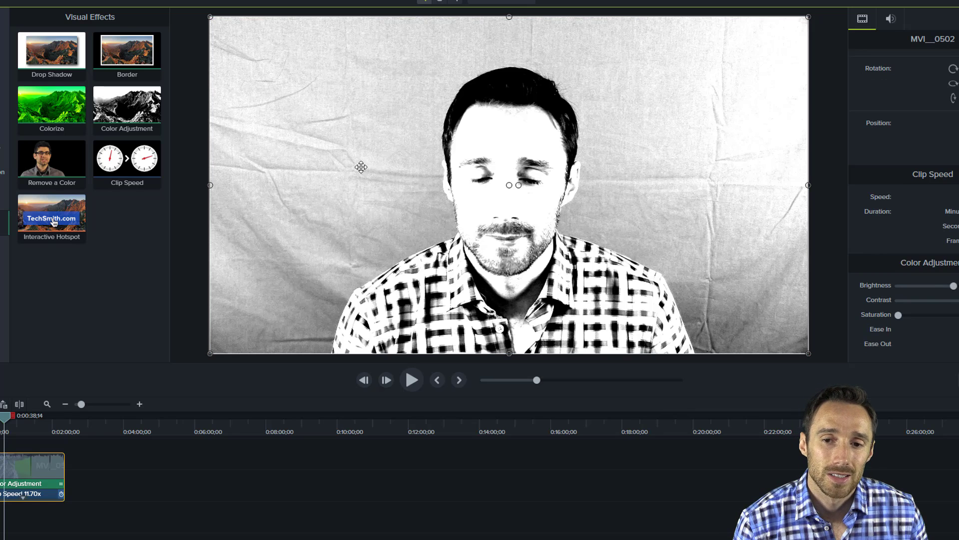
{"action": "key", "text": "ctrl+z"}
{"action": "left_click_drag", "start_coordinate": [52, 105], "coordinate": [385, 162]}
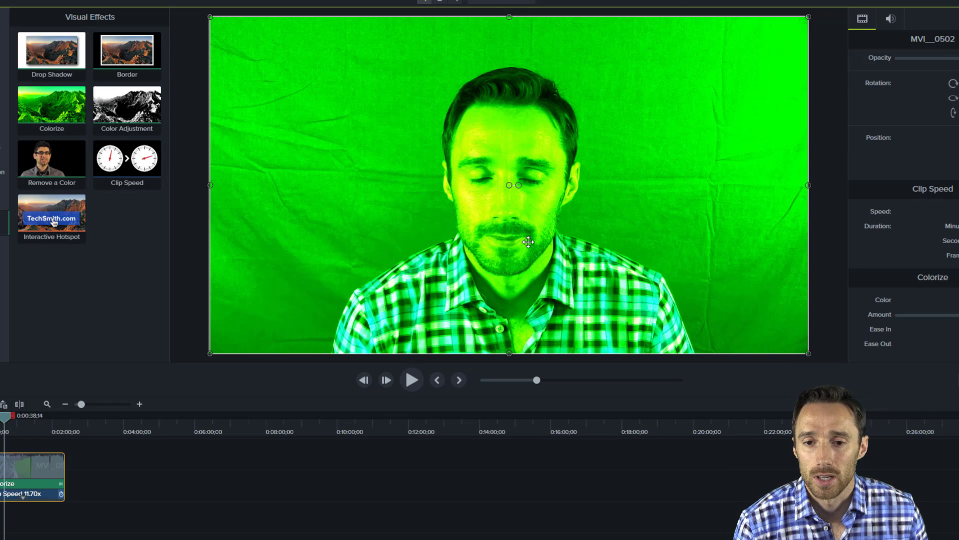
{"action": "key", "text": "ctrl+z"}
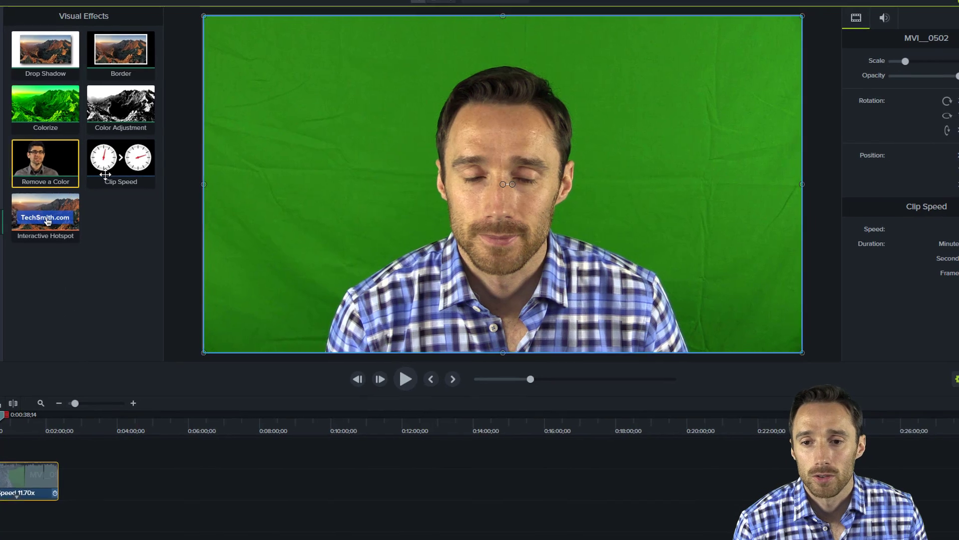
- Apply Remove a Color to the MVI_0502 clip, sample the green backdrop, set Defringe to 20% and adjust the Tolerance
{"action": "left_click", "coordinate": [927, 263]}
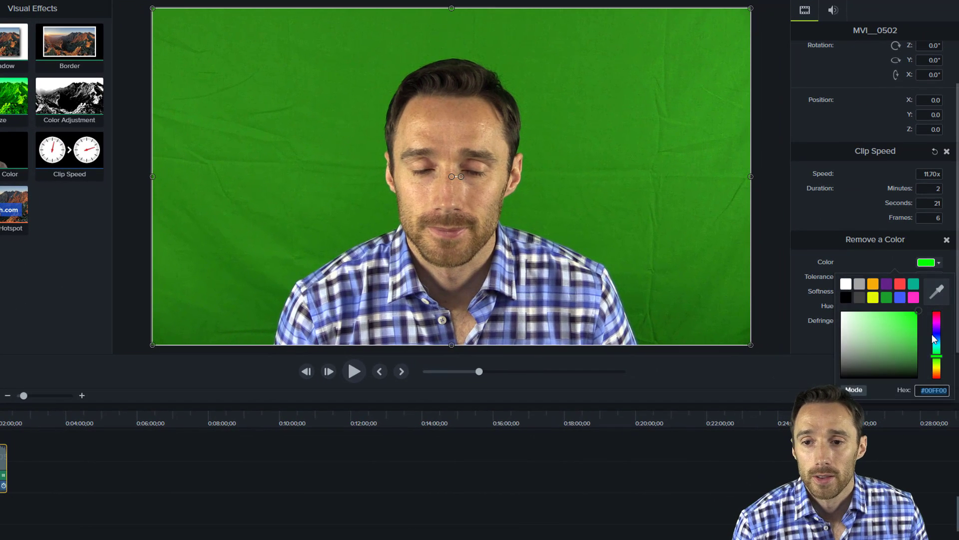
{"action": "left_click", "coordinate": [937, 285]}
{"action": "left_click", "coordinate": [611, 163]}
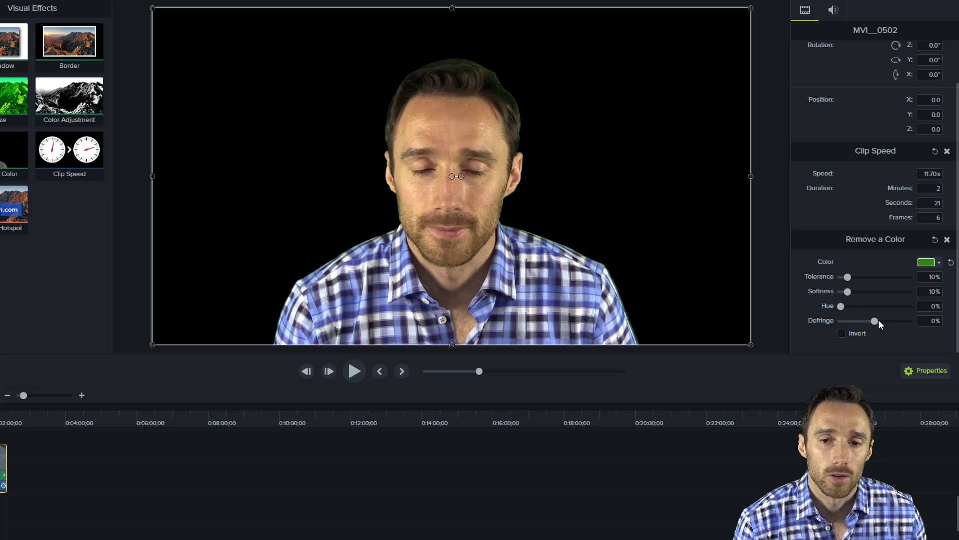
{"action": "left_click_drag", "start_coordinate": [877, 321], "coordinate": [883, 320]}
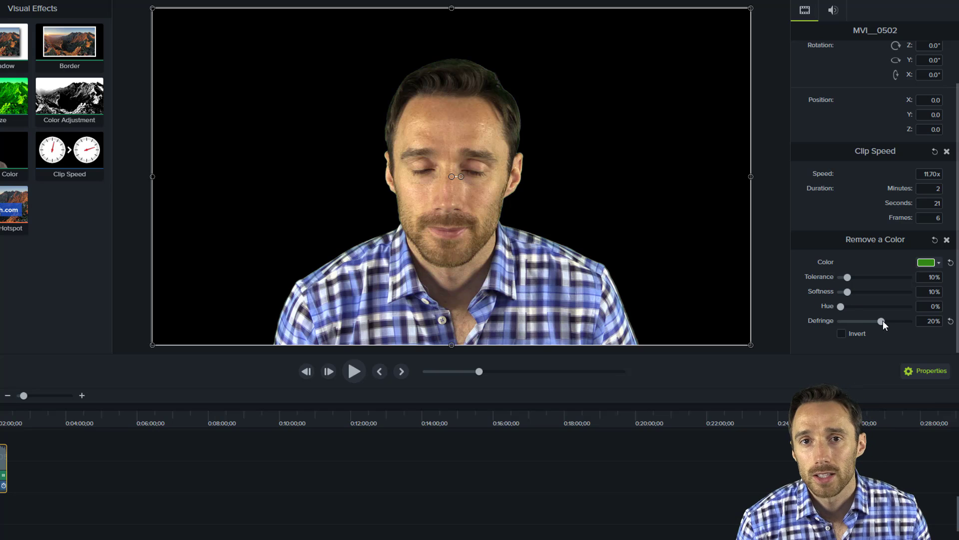
{"action": "left_click_drag", "start_coordinate": [848, 277], "coordinate": [851, 280]}
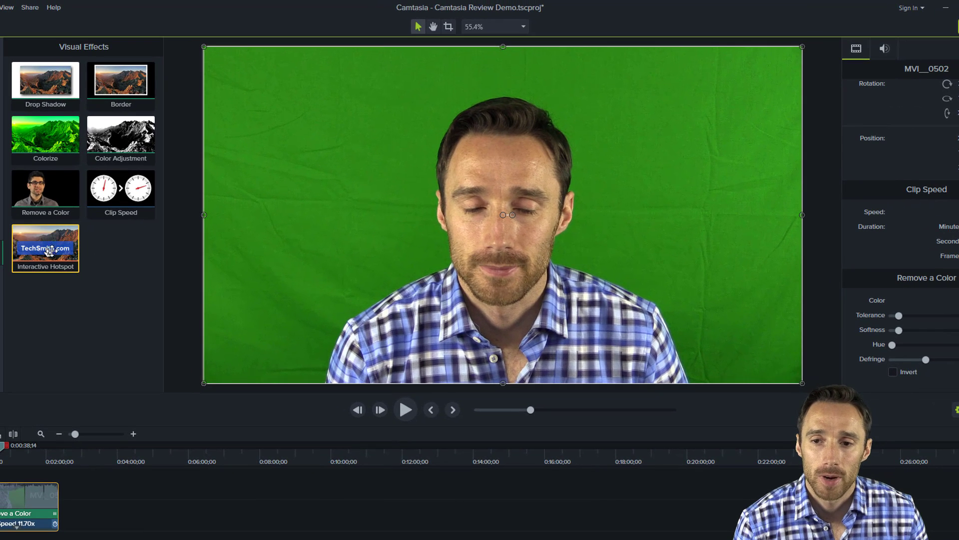
- Apply the Interactive Hotspot effect to the MVI_0502 clip and look through its options
{"action": "left_click_drag", "start_coordinate": [50, 250], "coordinate": [477, 195]}
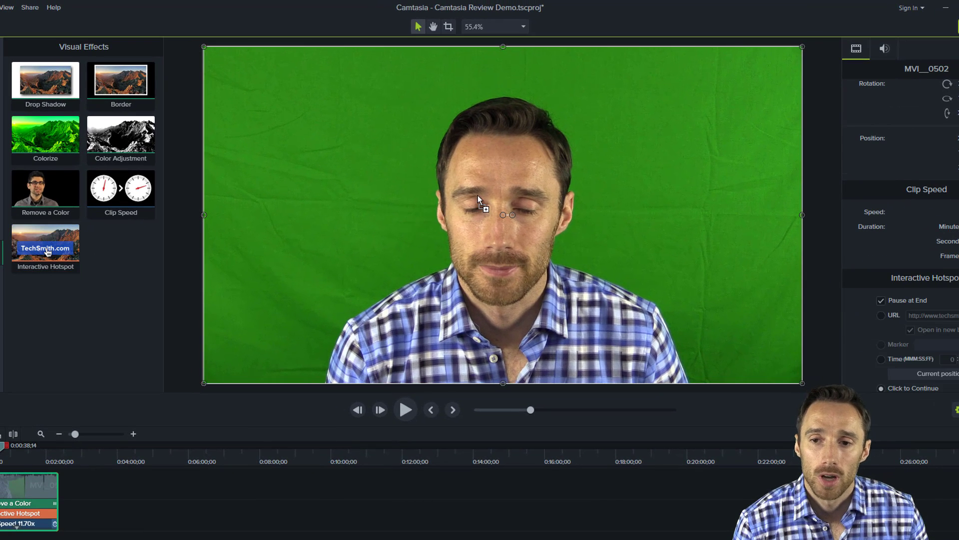
{"action": "scroll", "coordinate": [864, 310], "scroll_direction": "down", "scroll_amount": 7}
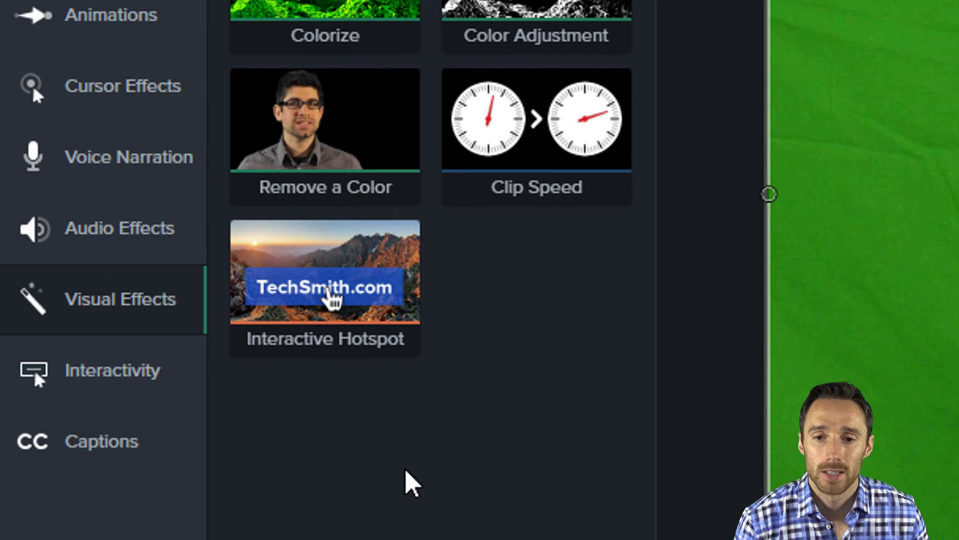
- Add a quiz to the timeline and open the question text of its multiple-choice question
{"action": "left_click", "coordinate": [129, 376]}
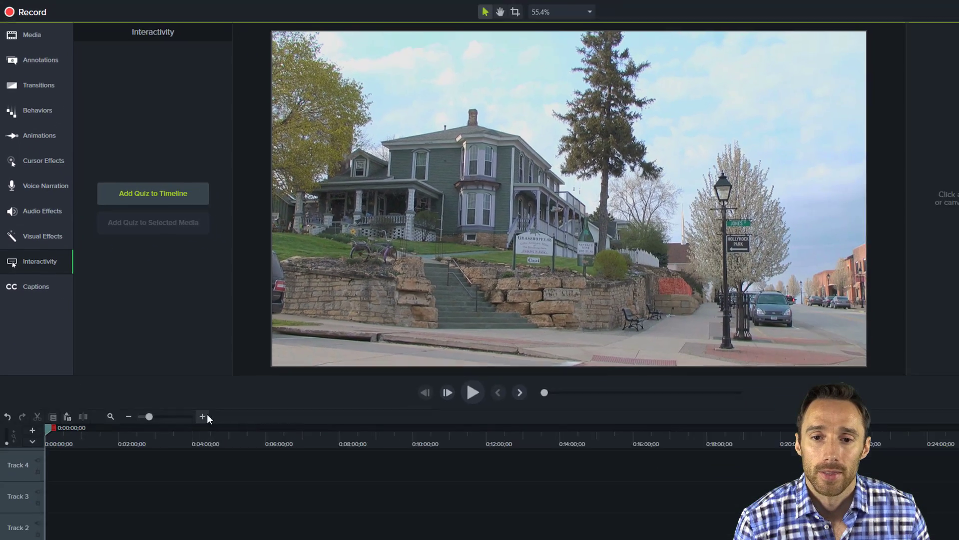
{"action": "left_click", "coordinate": [203, 416]}
{"action": "left_click", "coordinate": [203, 417]}
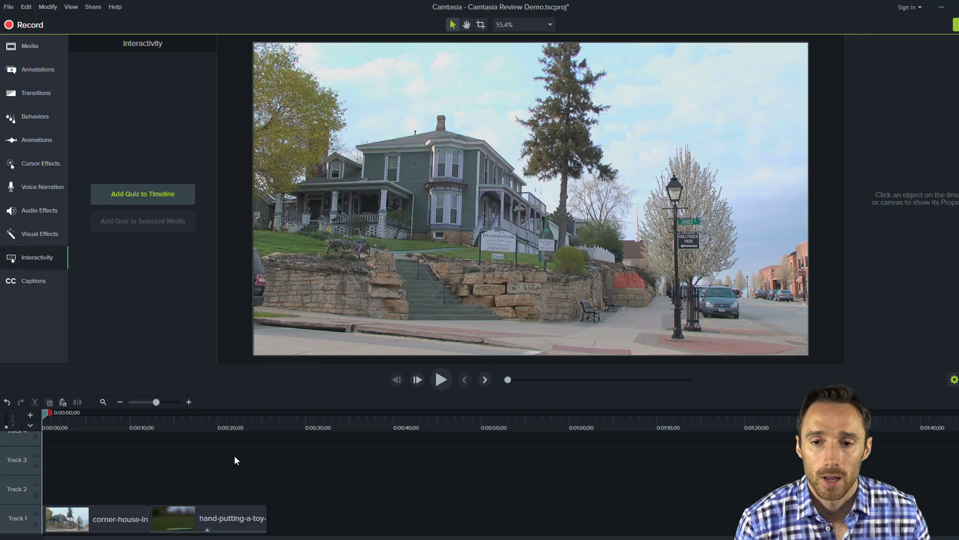
{"action": "left_click", "coordinate": [168, 198]}
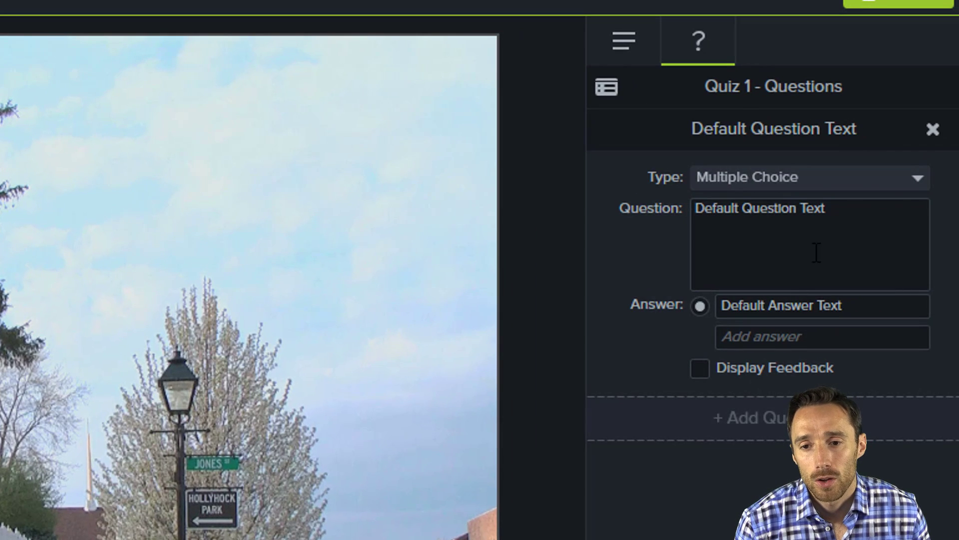
{"action": "left_click", "coordinate": [792, 258]}
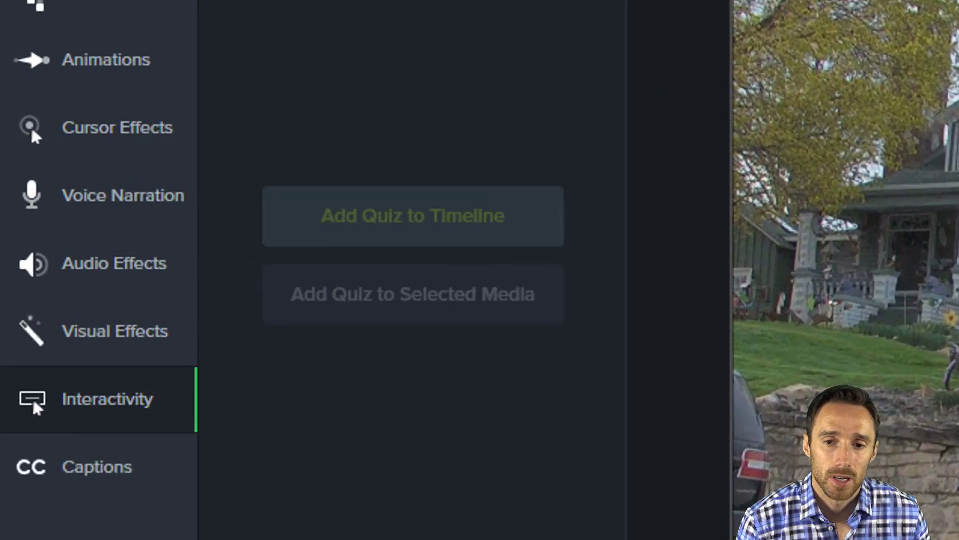
- Show the Captions options and enlarge the timeline scale around the Track 1 clips
{"action": "left_click", "coordinate": [133, 482]}
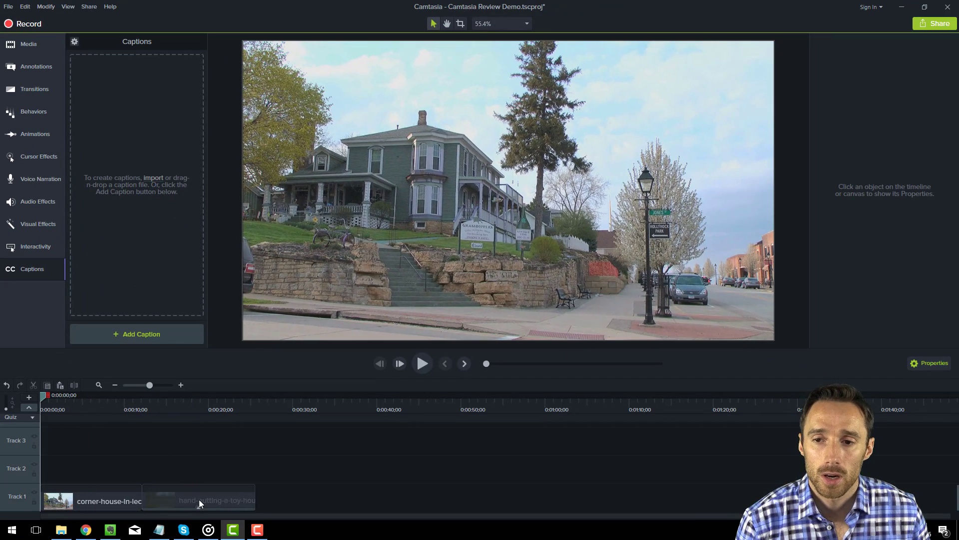
{"action": "left_click", "coordinate": [182, 384]}
{"action": "left_click", "coordinate": [182, 384]}
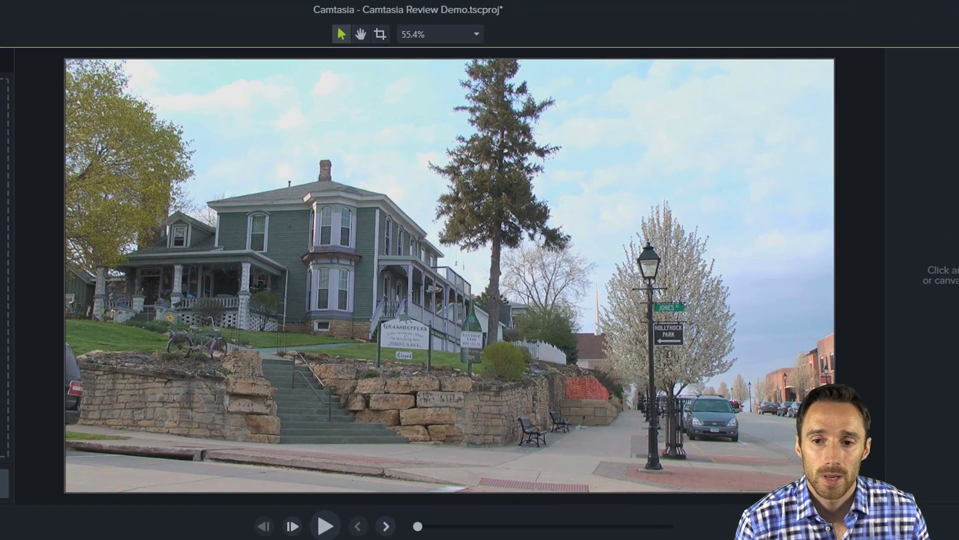
- Zoom the canvas to 85% and shift the enlarged house picture with the Pan tool
{"action": "scroll", "coordinate": [453, 292], "scroll_direction": "up", "scroll_amount": 6}
{"action": "scroll", "coordinate": [452, 295], "scroll_direction": "down", "scroll_amount": 4}
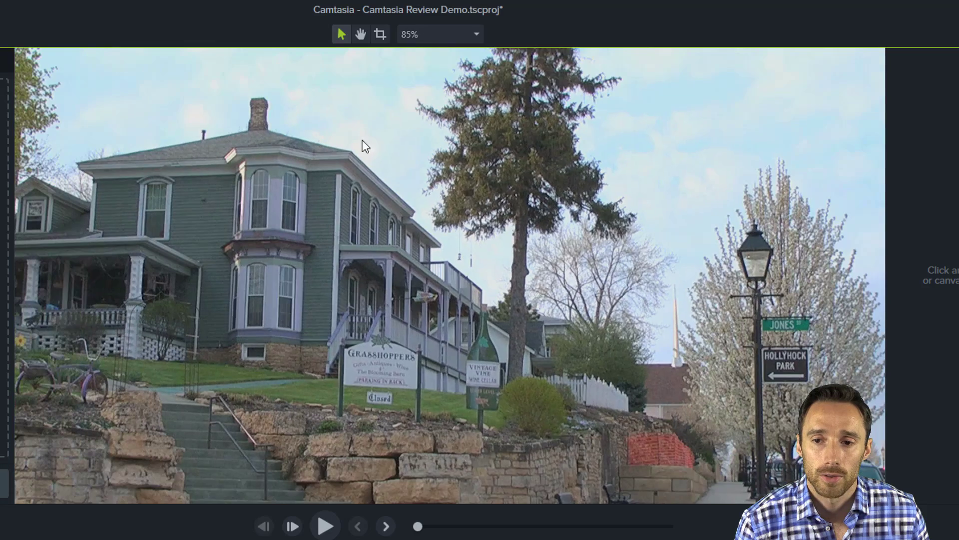
{"action": "left_click", "coordinate": [361, 34]}
{"action": "left_click_drag", "start_coordinate": [431, 164], "coordinate": [429, 211]}
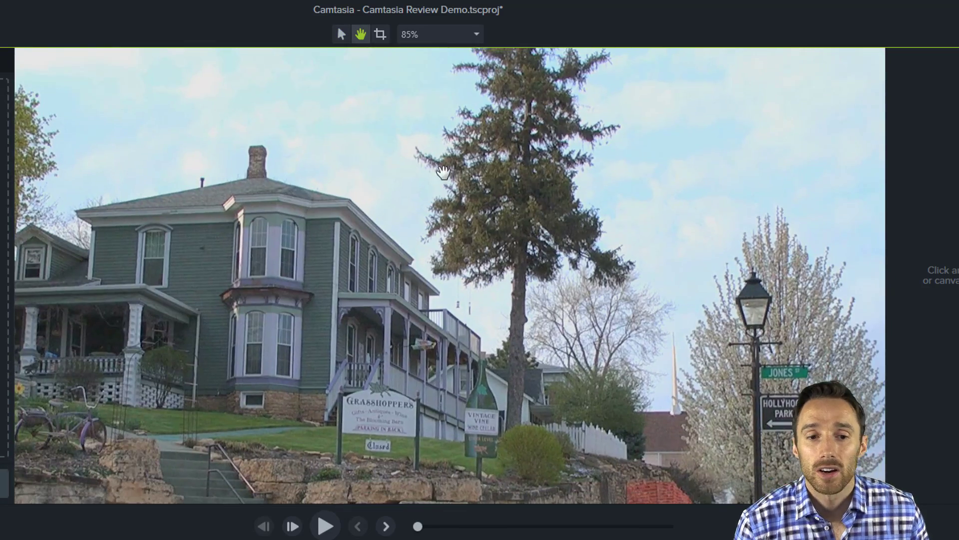
- Select the corner-house clip on the canvas with the Crop tool and try moving it
{"action": "left_click", "coordinate": [378, 34]}
{"action": "left_click", "coordinate": [458, 122]}
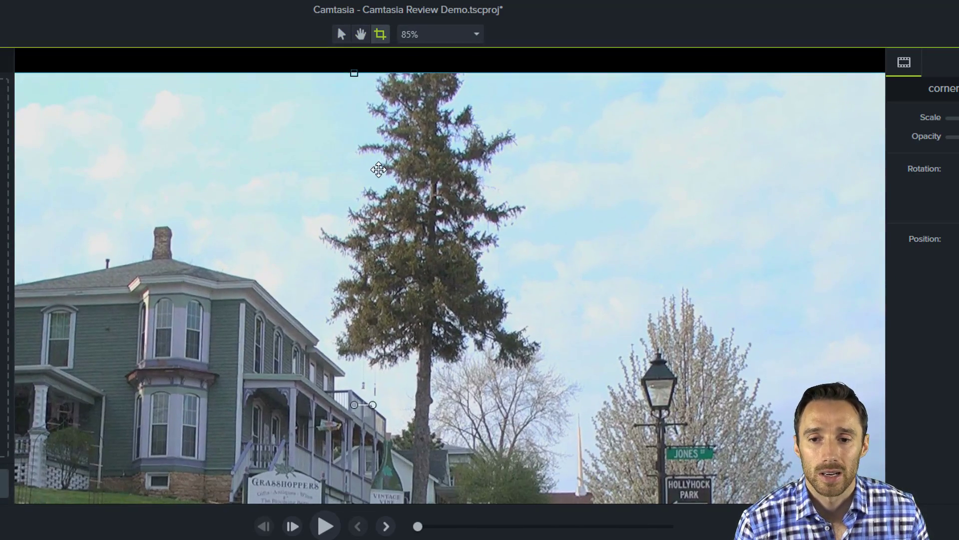
{"action": "scroll", "coordinate": [371, 183], "scroll_direction": "down", "scroll_amount": 4}
{"action": "scroll", "coordinate": [396, 260], "scroll_direction": "up", "scroll_amount": 2}
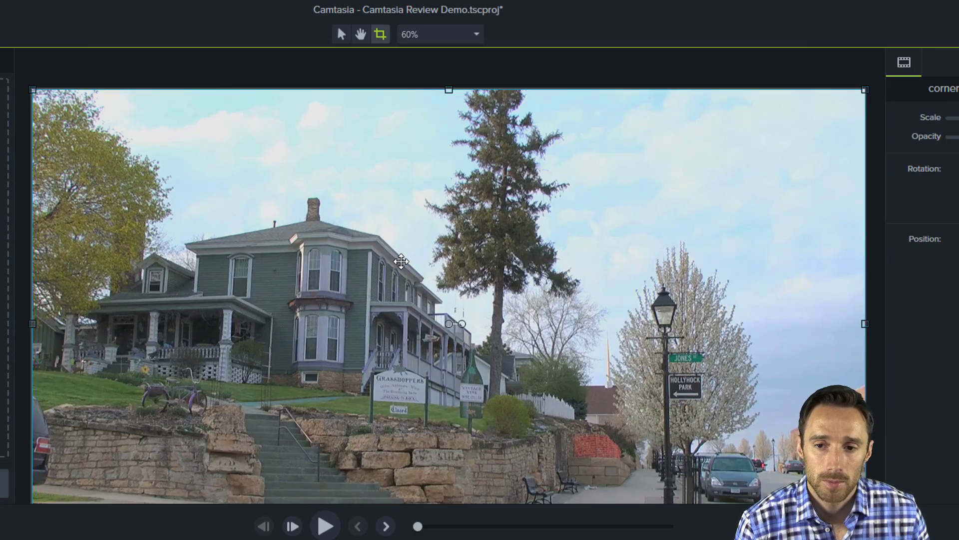
{"action": "mouse_move", "coordinate": [416, 288]}
{"action": "left_mouse_down"}
{"action": "mouse_move", "coordinate": [440, 264]}
{"action": "mouse_move", "coordinate": [356, 241]}
{"action": "mouse_move", "coordinate": [549, 200]}
{"action": "mouse_move", "coordinate": [419, 306]}
{"action": "mouse_move", "coordinate": [430, 305]}
{"action": "mouse_move", "coordinate": [420, 321]}
{"action": "mouse_move", "coordinate": [420, 305]}
{"action": "left_mouse_up"}
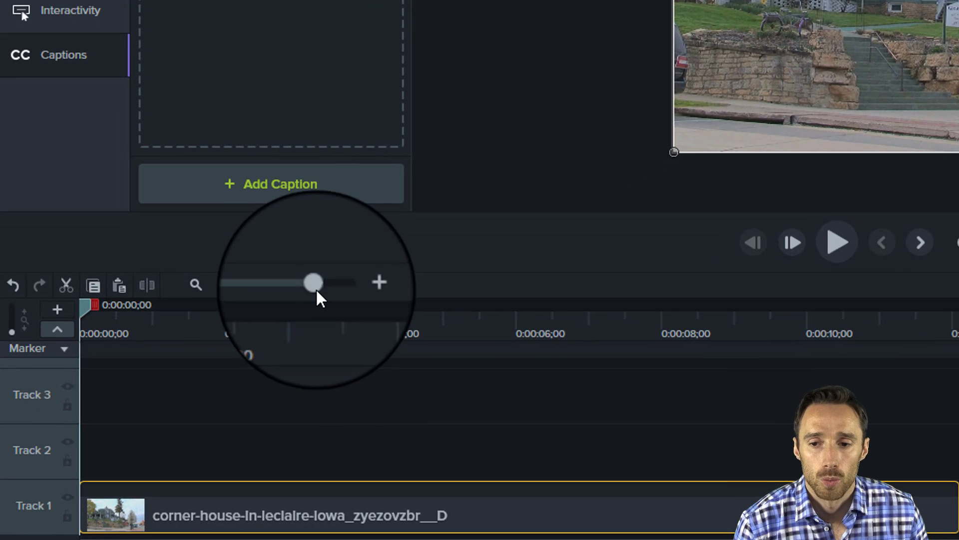
- Try different timeline zoom levels and playhead positions over the Track 1 clips, returning the playhead to 0:00:00;00
{"action": "left_click_drag", "start_coordinate": [229, 353], "coordinate": [251, 358]}
{"action": "left_click_drag", "start_coordinate": [342, 290], "coordinate": [282, 283]}
{"action": "left_click", "coordinate": [263, 336]}
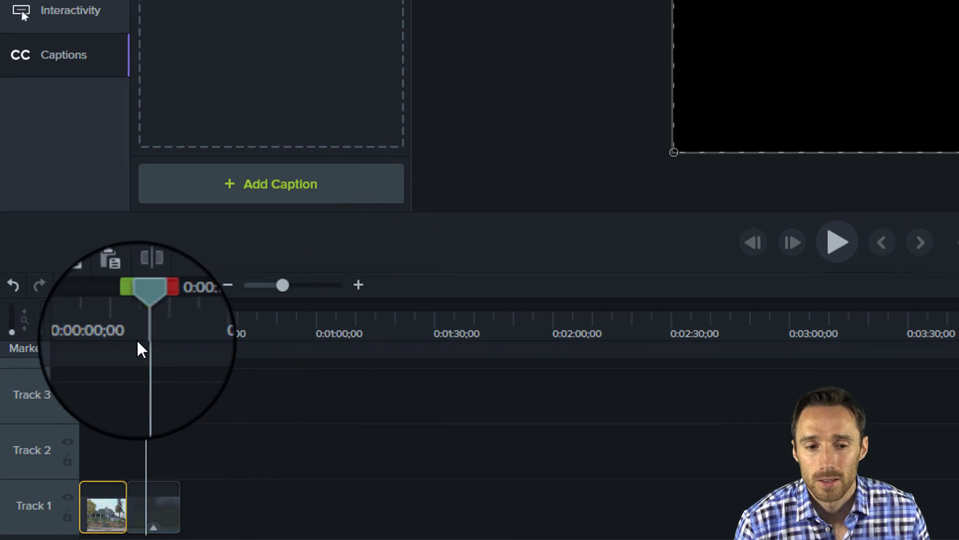
{"action": "left_click", "coordinate": [108, 324]}
{"action": "left_click_drag", "start_coordinate": [357, 275], "coordinate": [309, 289]}
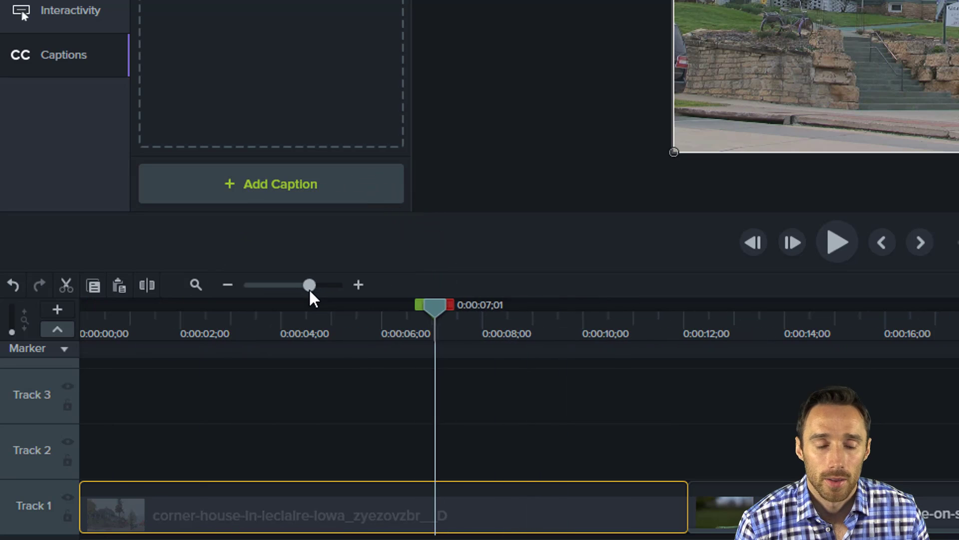
{"action": "left_click_drag", "start_coordinate": [420, 310], "coordinate": [65, 399]}
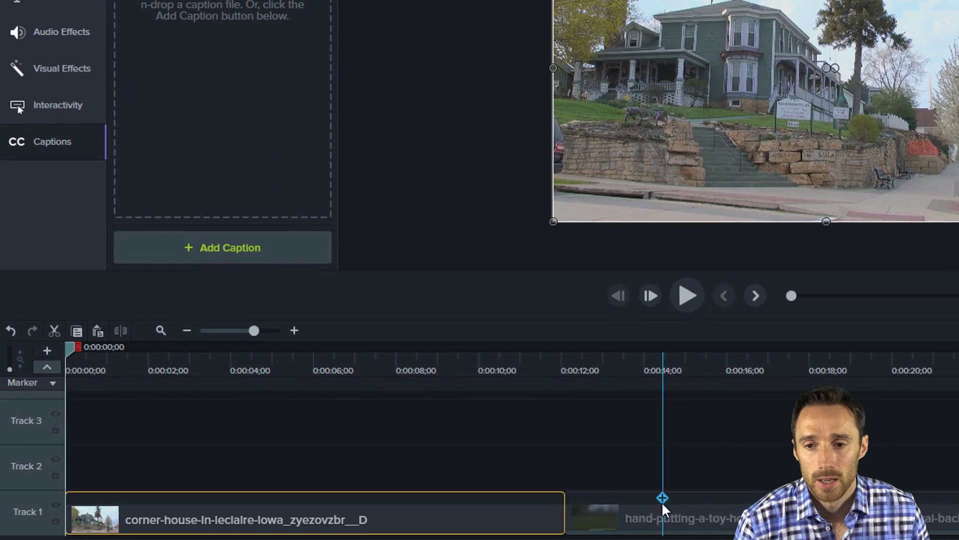
- Move the toy-house clip to the start of Track 2 and the corner-house clip up to Track 3
{"action": "left_click_drag", "start_coordinate": [810, 494], "coordinate": [762, 426]}
{"action": "left_click_drag", "start_coordinate": [622, 447], "coordinate": [109, 483]}
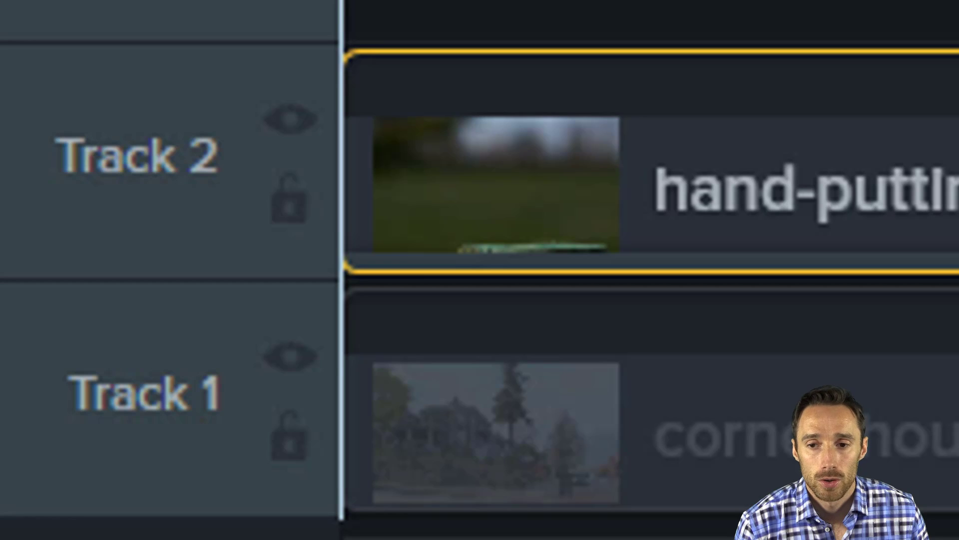
{"action": "left_click_drag", "start_coordinate": [496, 432], "coordinate": [496, 15]}
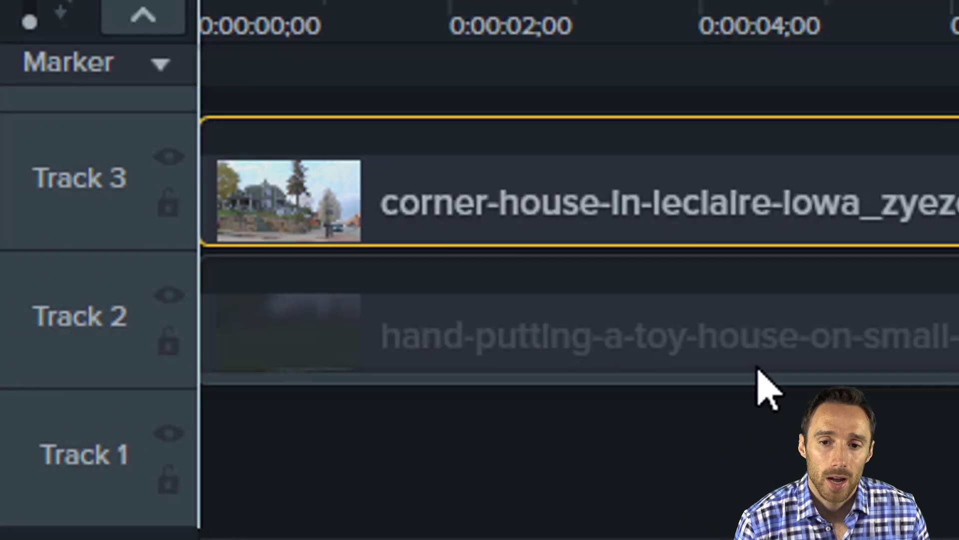
- Rearrange the stacked clips so the corner-house clip starts Track 2 and the toy-house clip starts Track 3
{"action": "left_click_drag", "start_coordinate": [758, 235], "coordinate": [757, 400]}
{"action": "left_click_drag", "start_coordinate": [214, 445], "coordinate": [200, 483]}
{"action": "left_click_drag", "start_coordinate": [160, 520], "coordinate": [116, 447]}
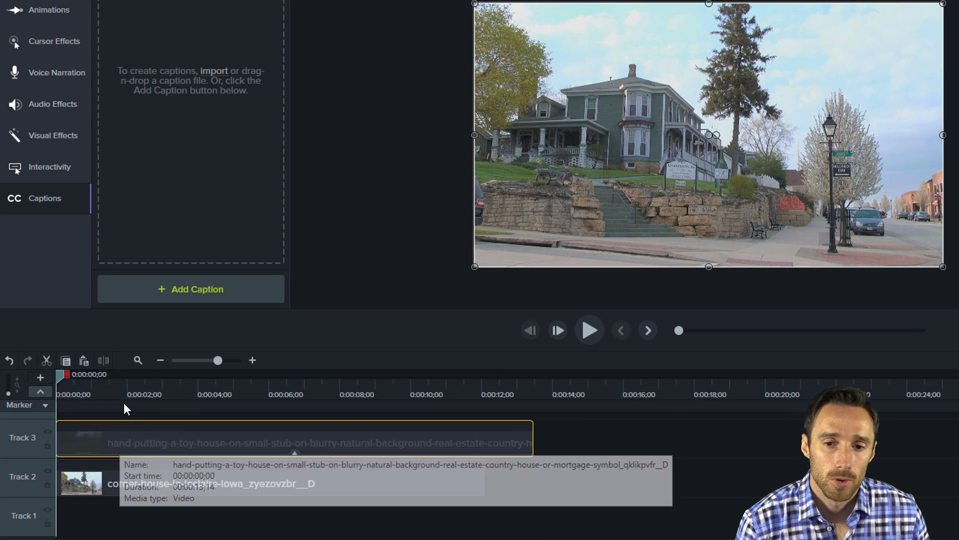
- Scrub through the stacked clips to preview which one shows on the canvas, stopping at 0:00:06;01
{"action": "left_click", "coordinate": [119, 382]}
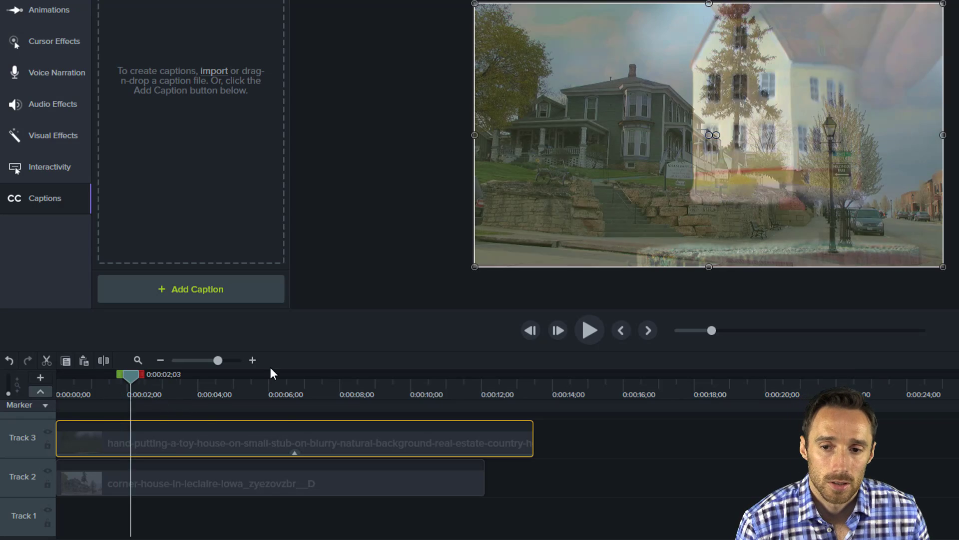
{"action": "left_click", "coordinate": [291, 374]}
{"action": "left_click_drag", "start_coordinate": [286, 374], "coordinate": [265, 381]}
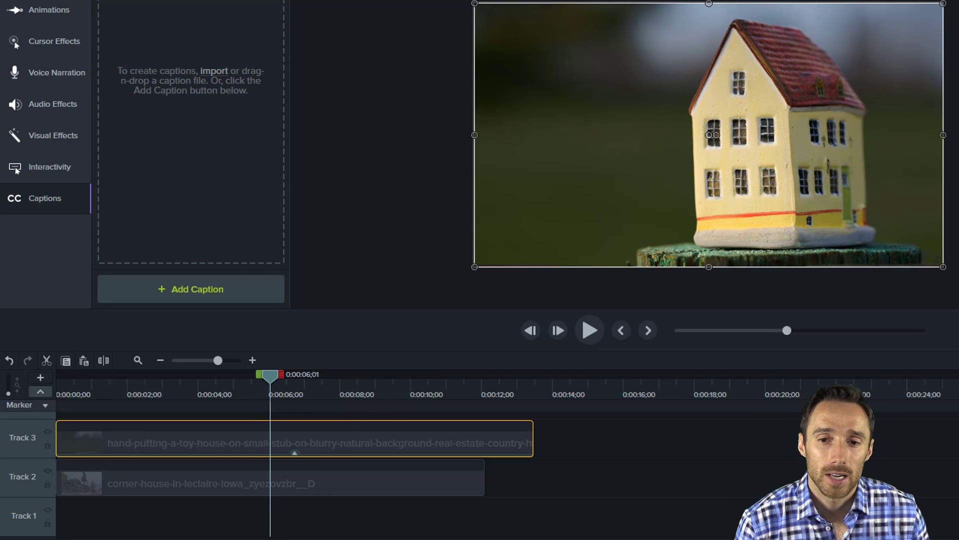
- Move the toy-house clip from Track 3 to Track 1 and delete its Reveal behavior
{"action": "left_click_drag", "start_coordinate": [361, 431], "coordinate": [321, 509]}
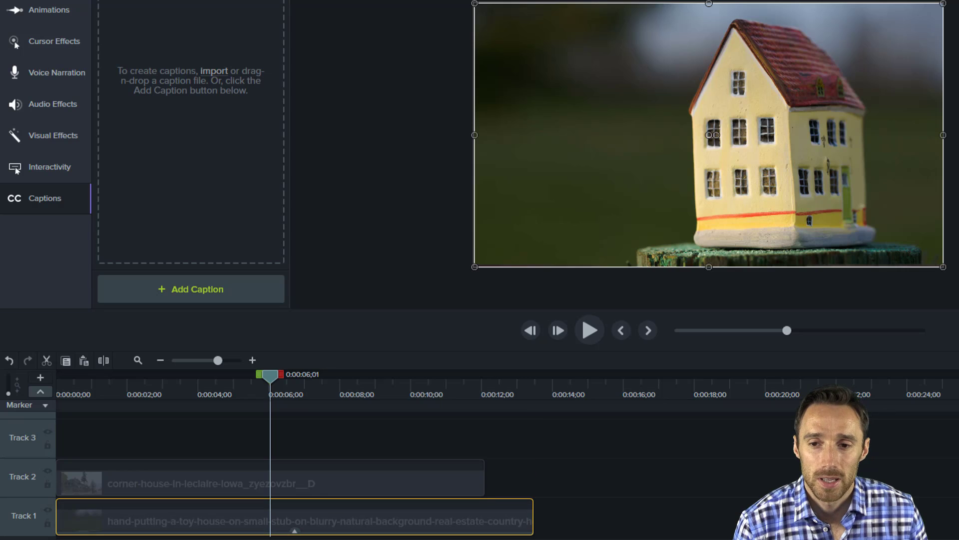
{"action": "left_click", "coordinate": [295, 531]}
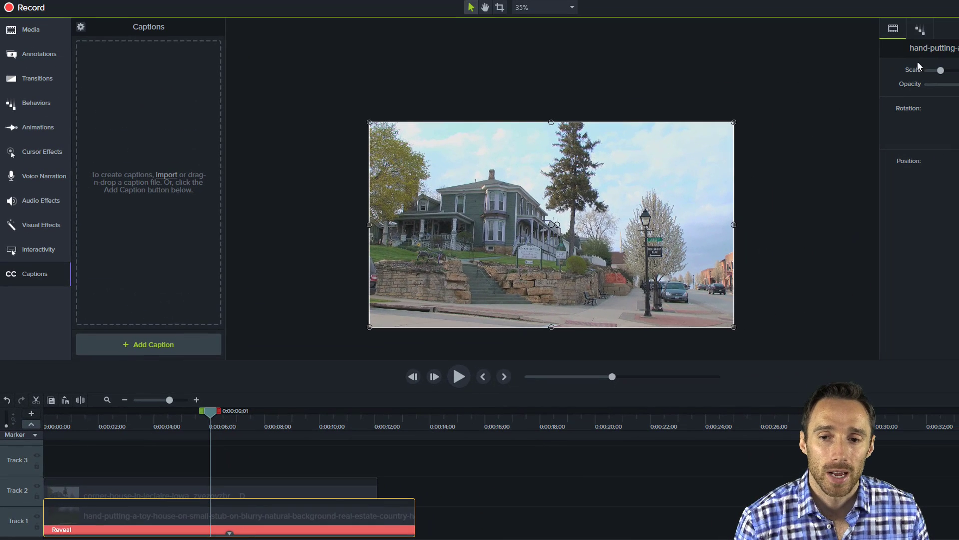
{"action": "left_click", "coordinate": [920, 30]}
{"action": "key", "text": "Delete"}
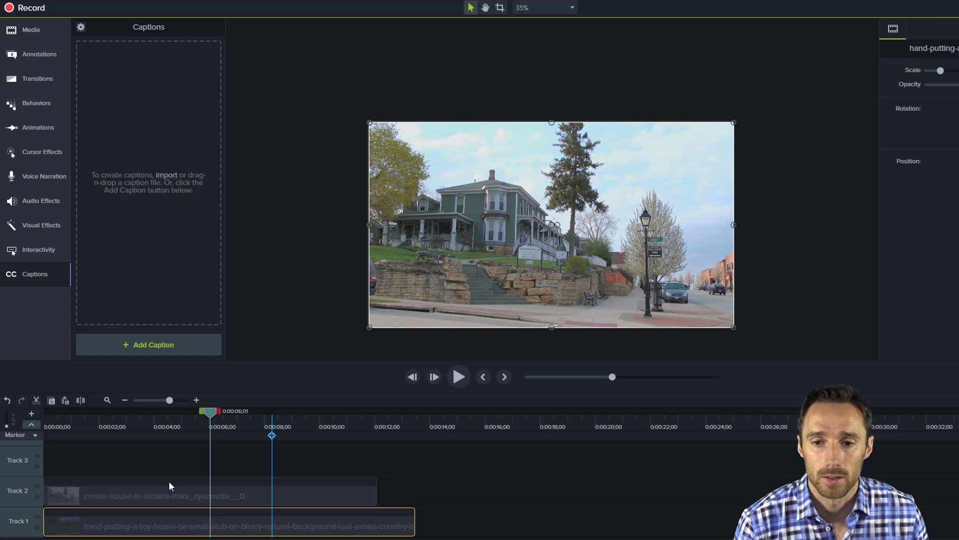
{"action": "left_click_drag", "start_coordinate": [175, 523], "coordinate": [142, 463]}
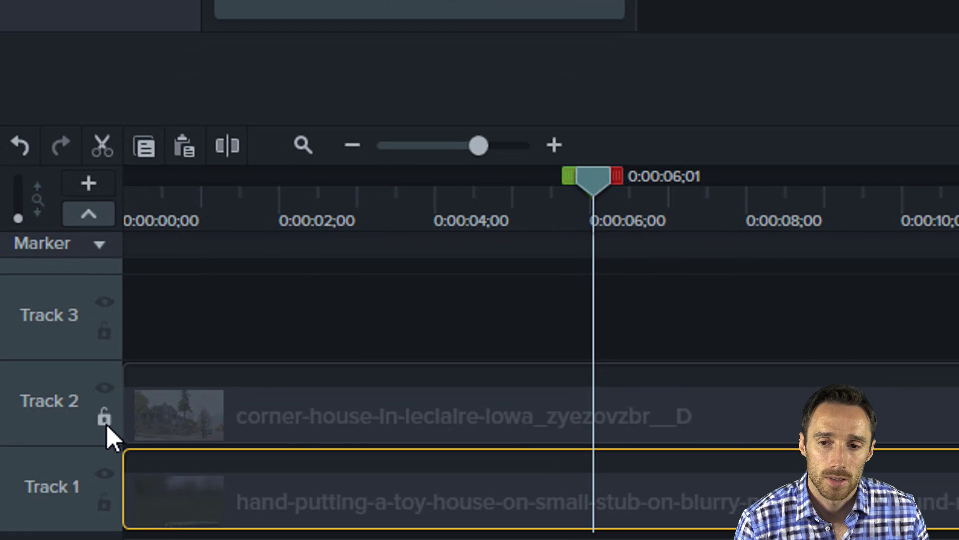
- Lock and unlock Track 2, and hide the track and show it again
{"action": "left_click", "coordinate": [37, 498]}
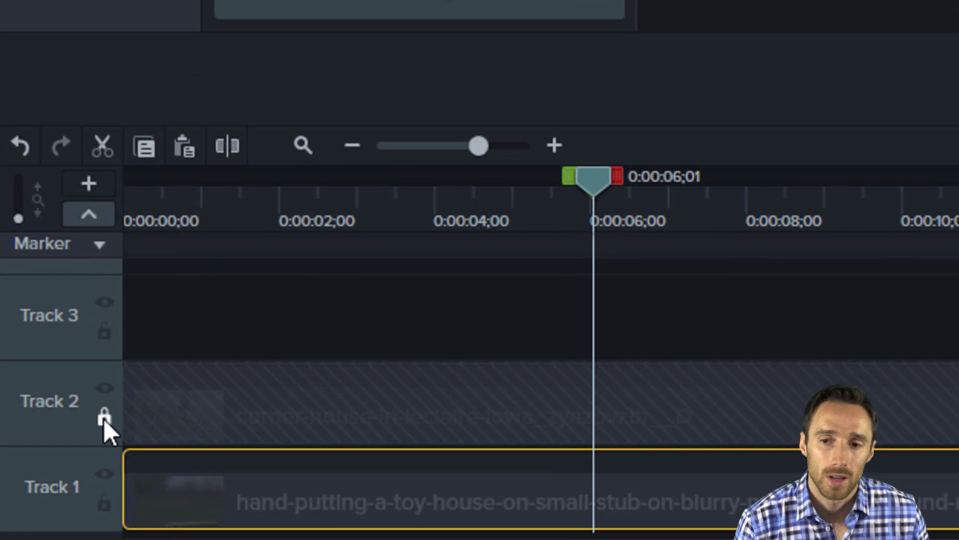
{"action": "left_click", "coordinate": [104, 418]}
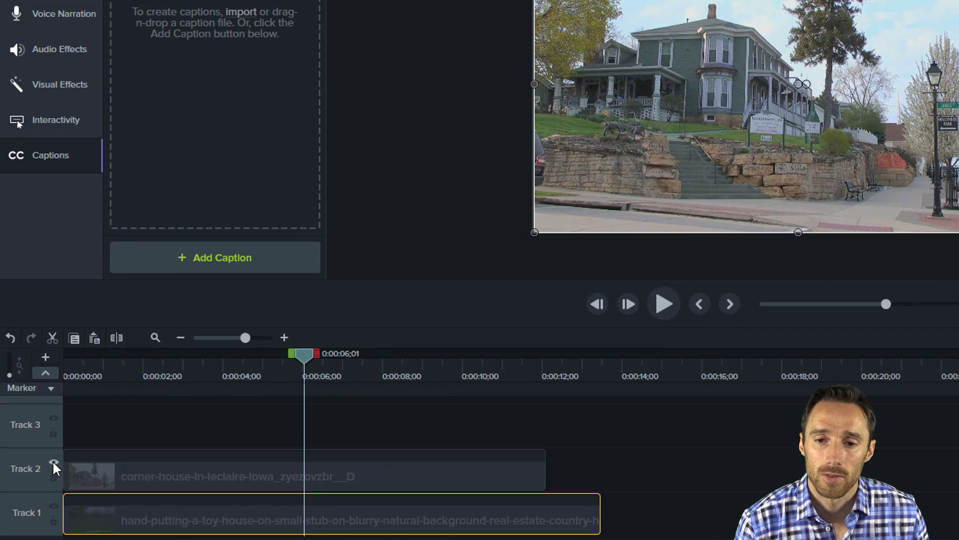
{"action": "left_click", "coordinate": [53, 461]}
{"action": "left_click", "coordinate": [53, 460]}
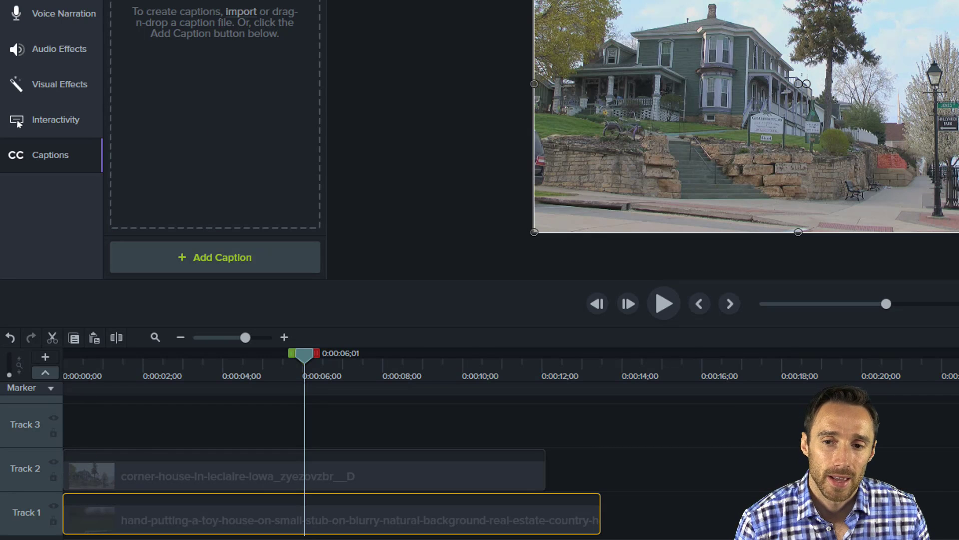
- Trim the end of the toy-house clip on Track 1 to just before 0:00:08;00 and extend it back to full length
{"action": "key", "text": "b"}
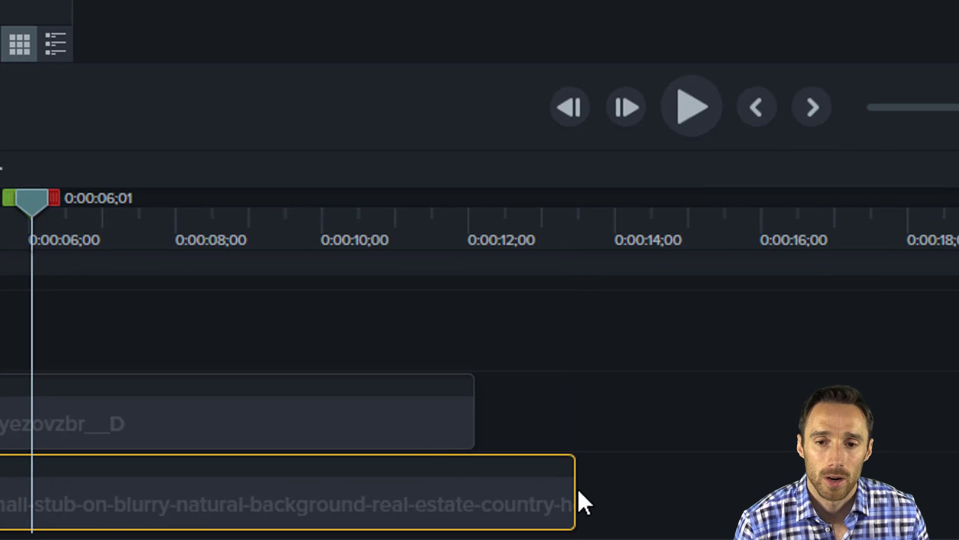
{"action": "left_click_drag", "start_coordinate": [574, 494], "coordinate": [157, 516]}
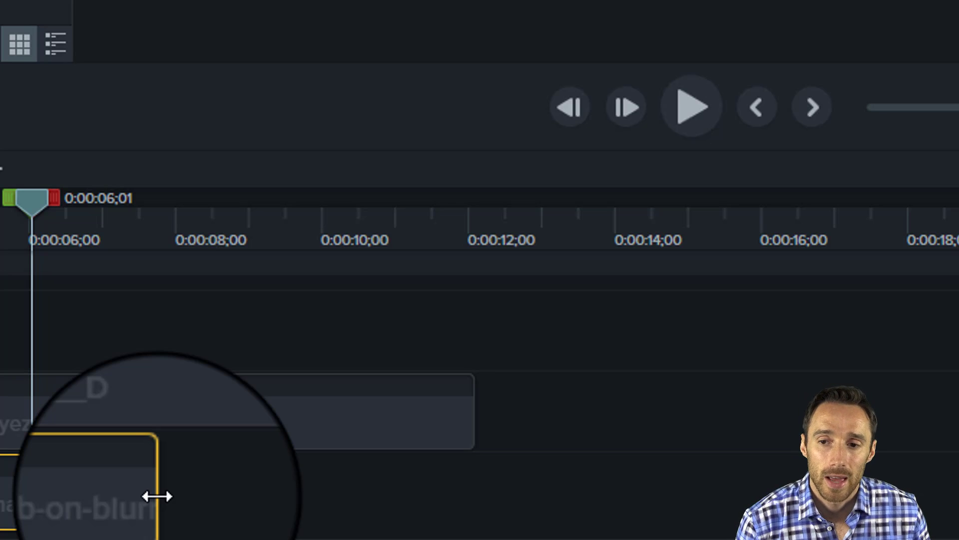
{"action": "left_click_drag", "start_coordinate": [157, 497], "coordinate": [771, 484]}
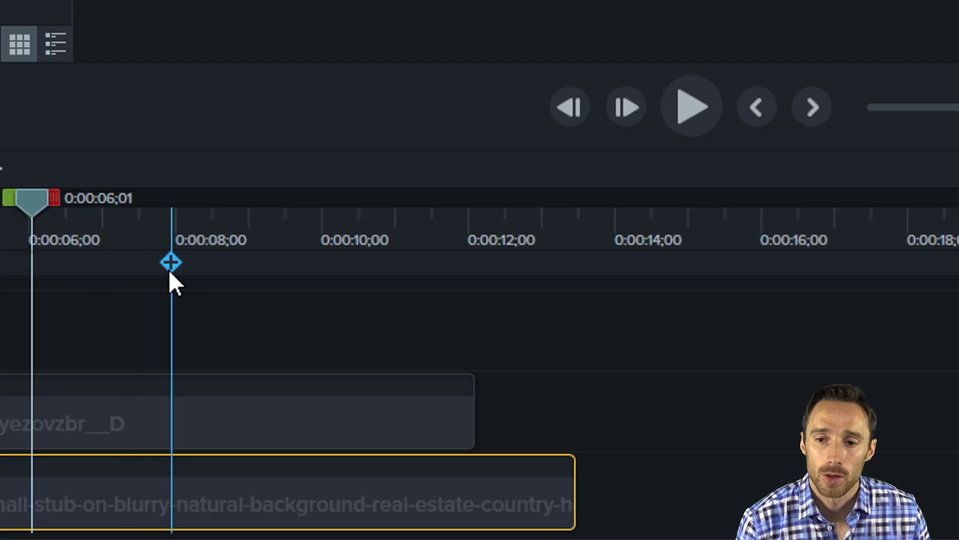
- Try splitting the toy-house clip on Track 1 at 0:00:12;05
{"action": "left_click_drag", "start_coordinate": [30, 222], "coordinate": [471, 162]}
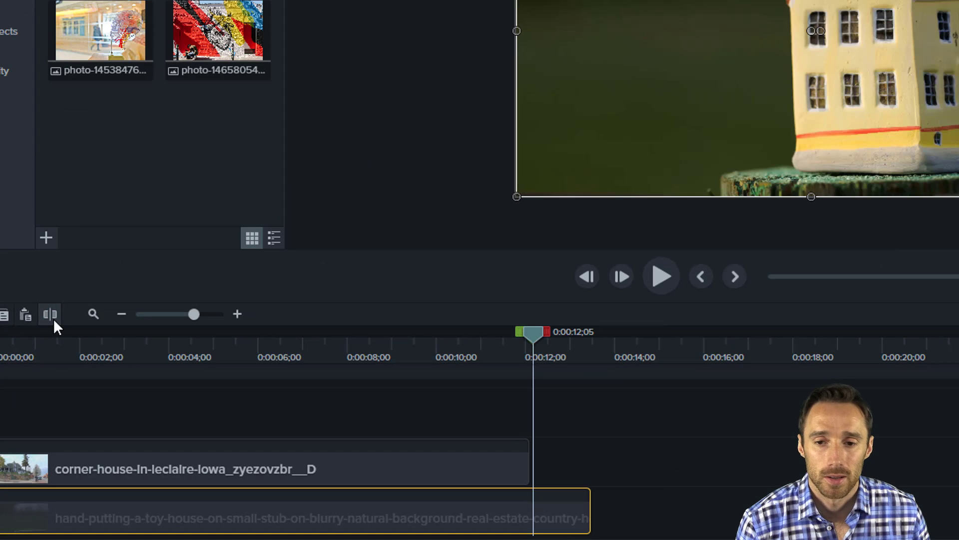
{"action": "left_click", "coordinate": [50, 314]}
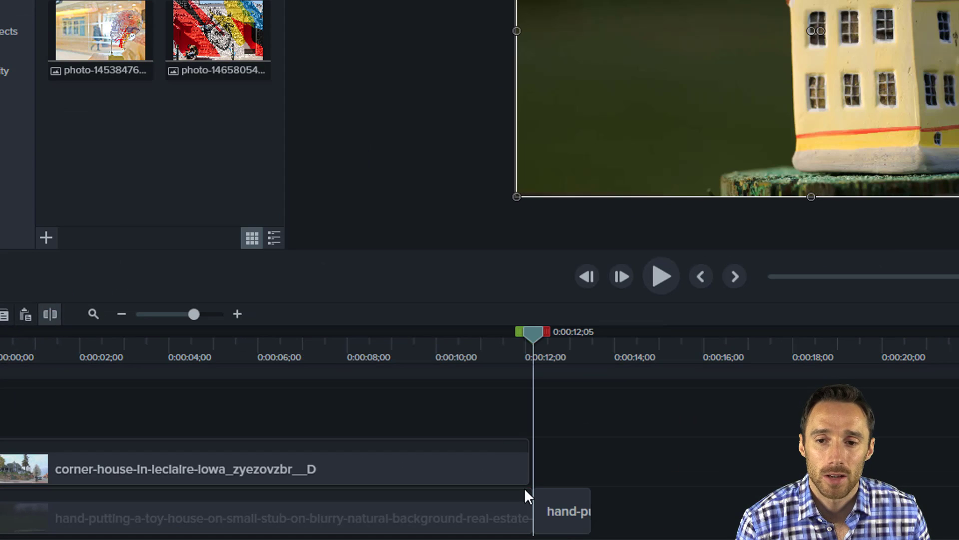
{"action": "mouse_move", "coordinate": [571, 527]}
{"action": "left_mouse_down"}
{"action": "mouse_move", "coordinate": [695, 526]}
{"action": "mouse_move", "coordinate": [578, 524]}
{"action": "mouse_move", "coordinate": [610, 514]}
{"action": "mouse_move", "coordinate": [613, 534]}
{"action": "mouse_move", "coordinate": [568, 526]}
{"action": "left_mouse_up"}
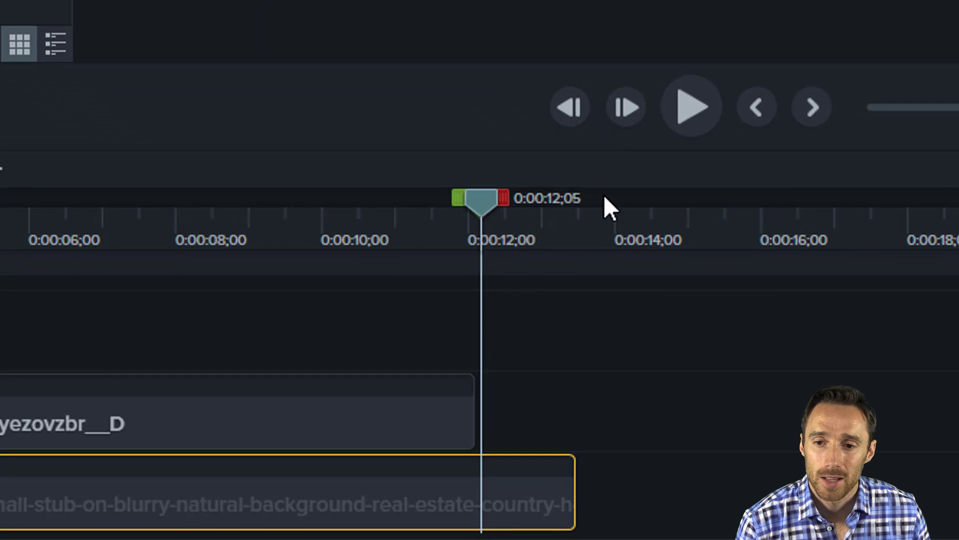
- Delete the timeline range from 0:00:12;00 to 0:00:13;24 on both clips and undo the deletion
{"action": "left_click", "coordinate": [599, 344]}
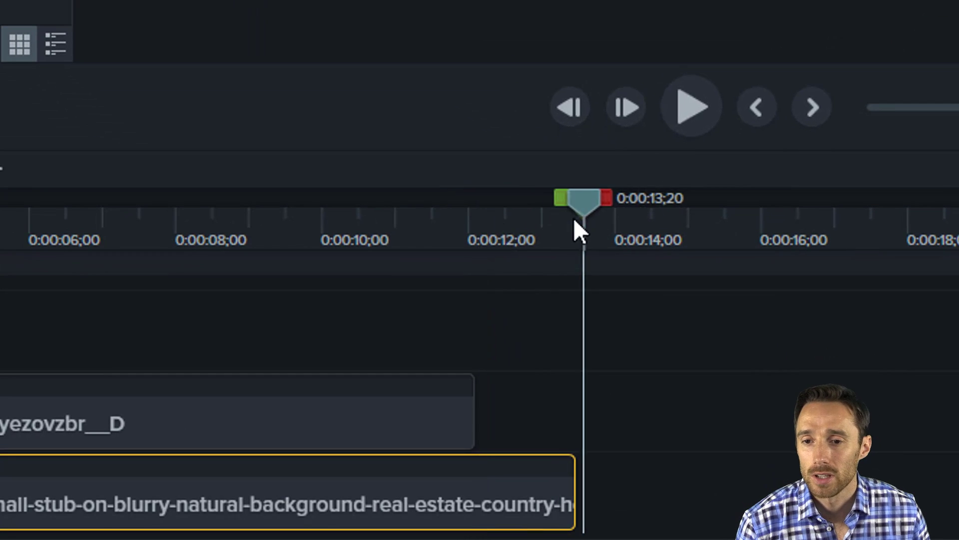
{"action": "left_click_drag", "start_coordinate": [571, 202], "coordinate": [471, 261]}
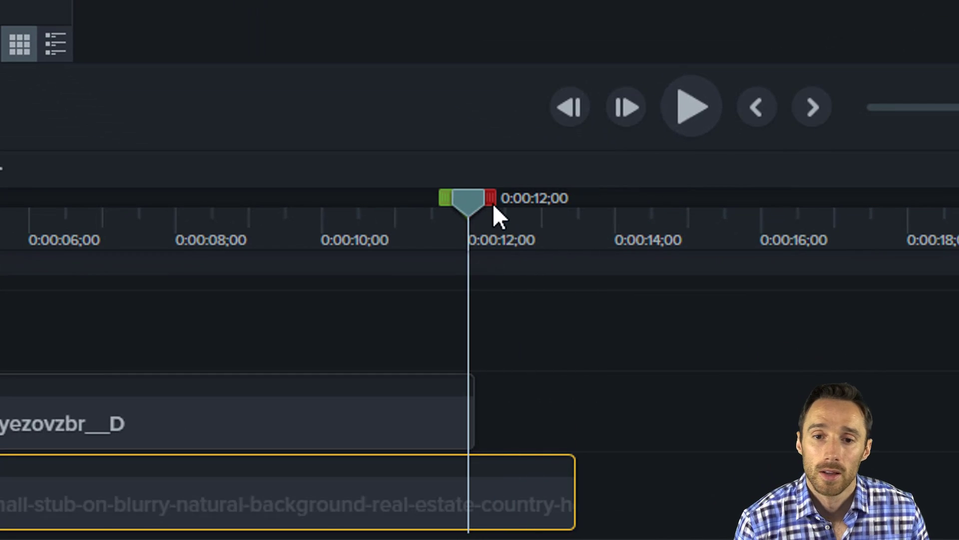
{"action": "left_click_drag", "start_coordinate": [493, 203], "coordinate": [624, 223]}
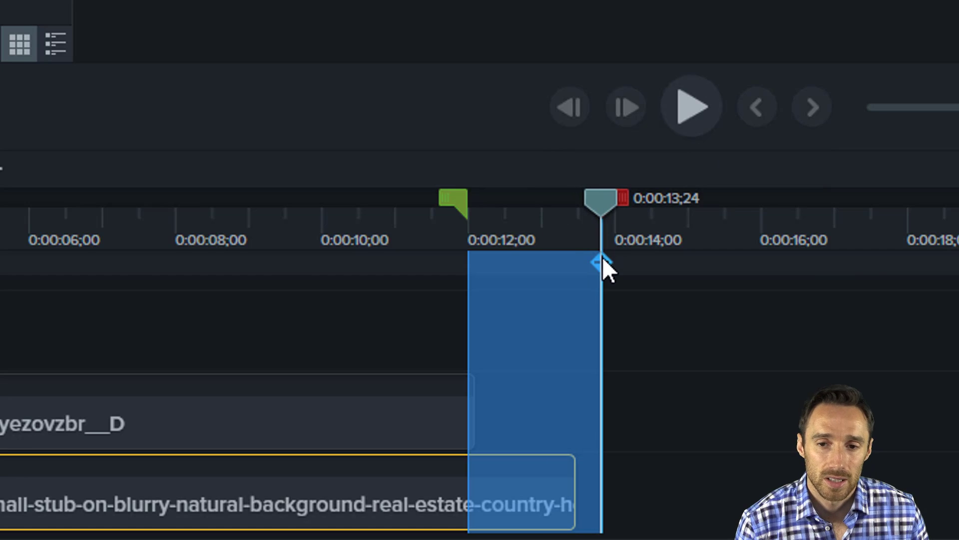
{"action": "key", "text": "Delete"}
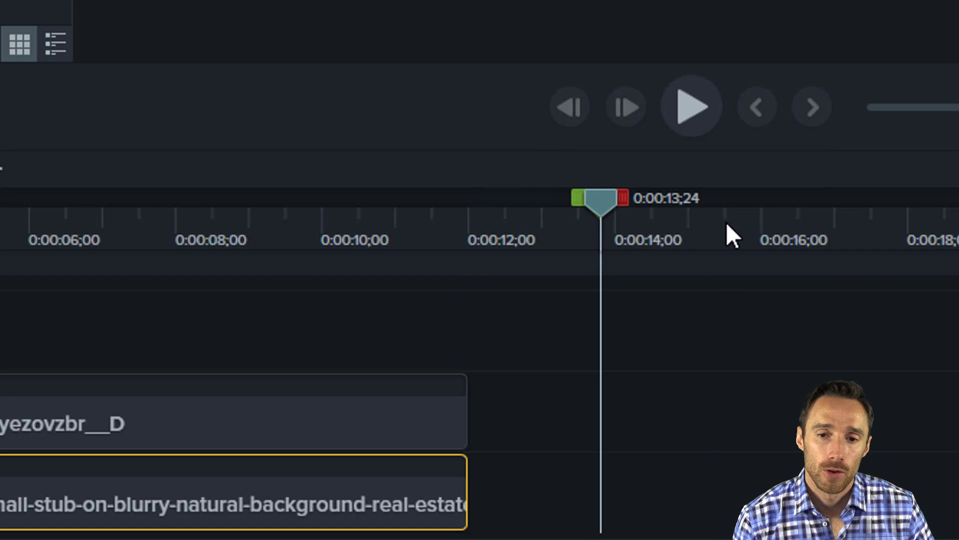
{"action": "key", "text": "ctrl+z"}
- Move the playhead to 0:00:07;12 and select the corner-house clip on Track 2
{"action": "left_click", "coordinate": [382, 233]}
{"action": "left_click_drag", "start_coordinate": [381, 232], "coordinate": [131, 224]}
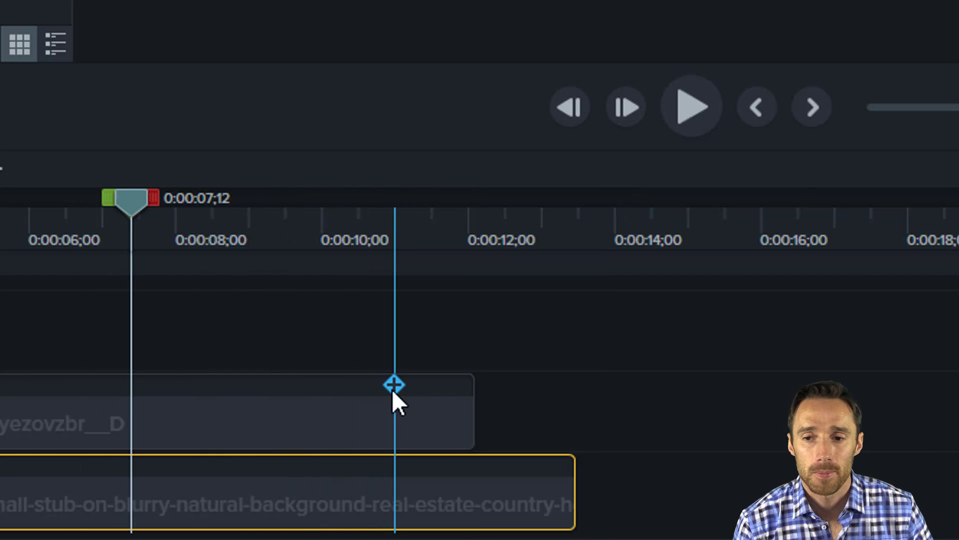
{"action": "right_click", "coordinate": [393, 386]}
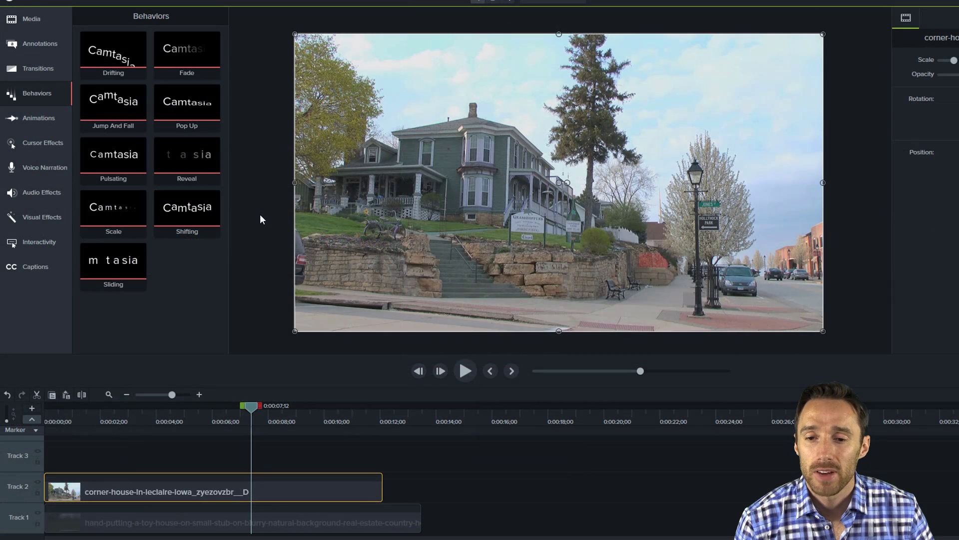
- Try applying the Drifting behavior to the house clips on the canvas
{"action": "key", "text": "ctrl+a"}
{"action": "left_click_drag", "start_coordinate": [119, 52], "coordinate": [369, 163]}
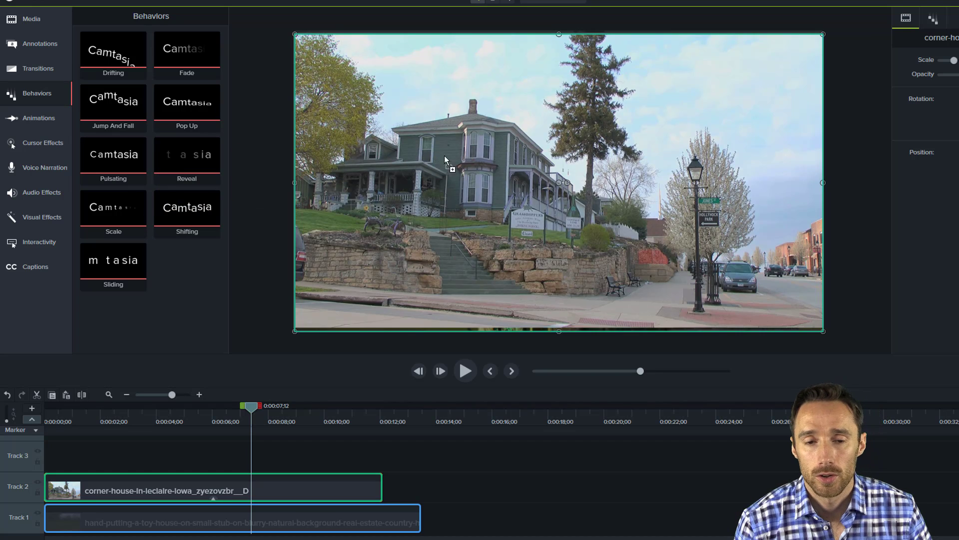
{"action": "left_click_drag", "start_coordinate": [460, 160], "coordinate": [135, 173]}
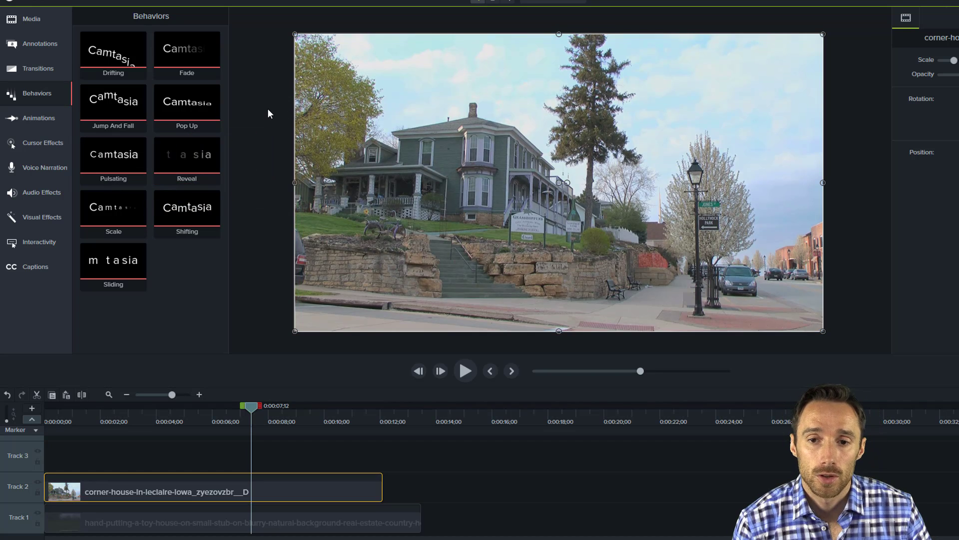
{"action": "left_click", "coordinate": [267, 111]}
- Shrink the corner-house clip into the lower-right corner of the canvas image, rotate it, and undo both changes
{"action": "left_click", "coordinate": [372, 76]}
{"action": "left_click_drag", "start_coordinate": [295, 33], "coordinate": [639, 210]}
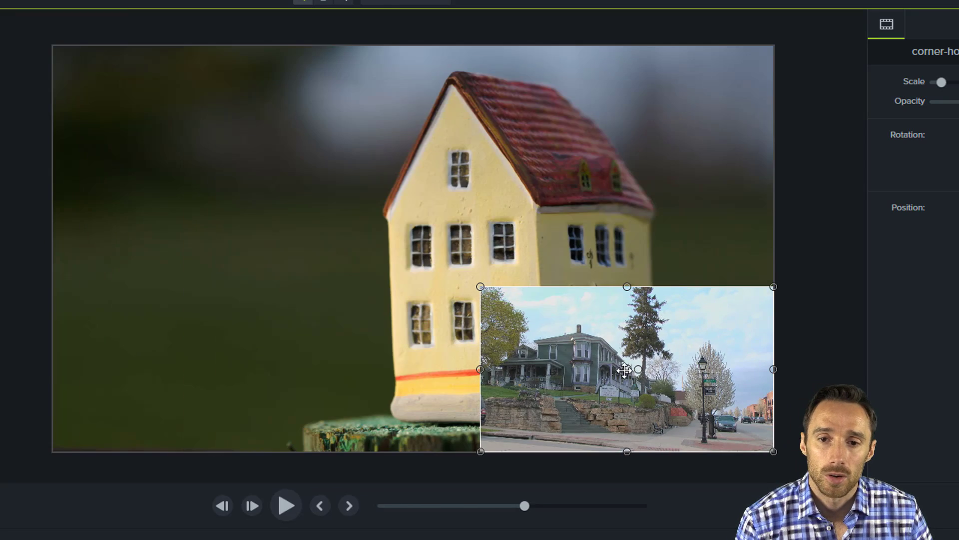
{"action": "left_click_drag", "start_coordinate": [638, 370], "coordinate": [562, 386]}
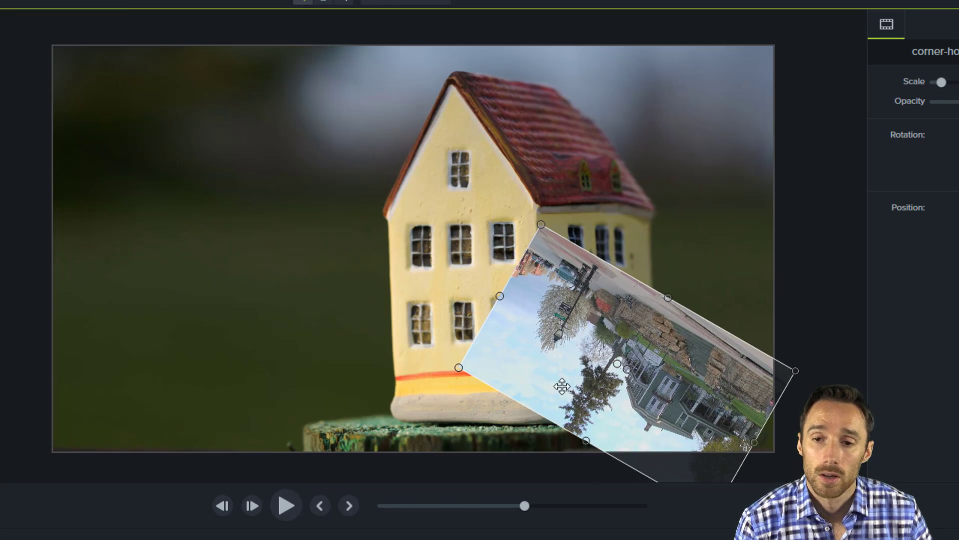
{"action": "key", "text": "ctrl+z"}
{"action": "key", "text": "ctrl+z"}
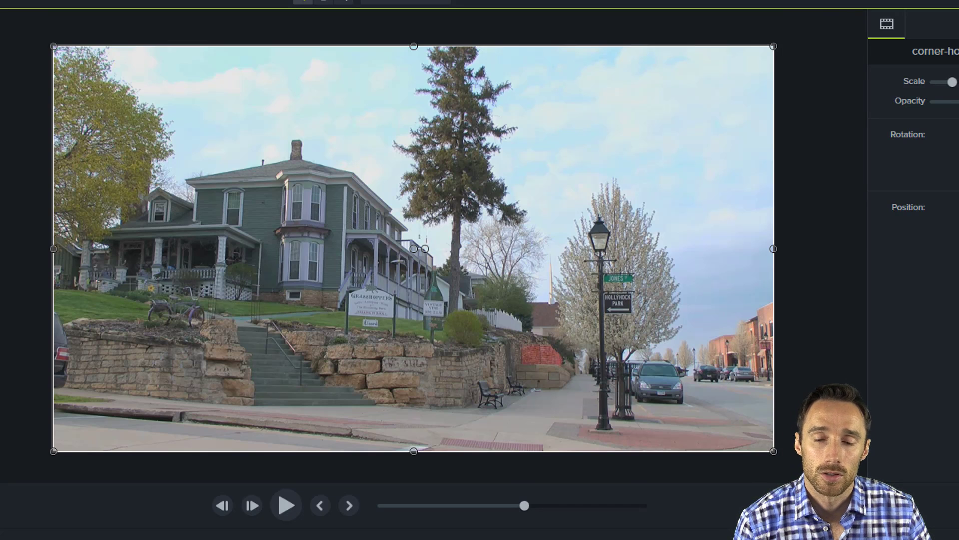
- Place a red speech-bubble callout over the house, try clearing its ABC text, and delete the callout
{"action": "left_click_drag", "start_coordinate": [0, 225], "coordinate": [232, 225]}
{"action": "key", "text": "BackSpace"}
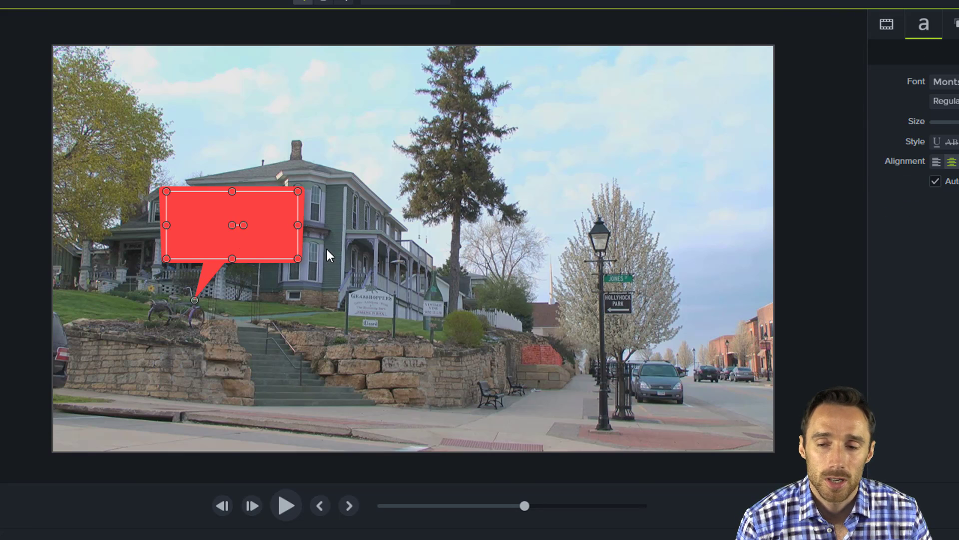
{"action": "key", "text": "ctrl+z"}
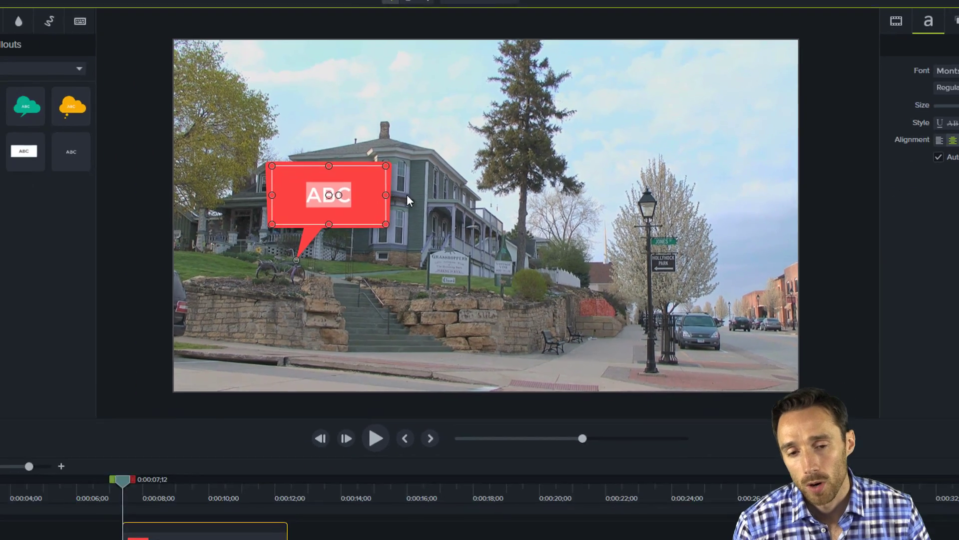
{"action": "left_click", "coordinate": [321, 224]}
{"action": "left_click", "coordinate": [268, 234]}
{"action": "key", "text": "Delete"}
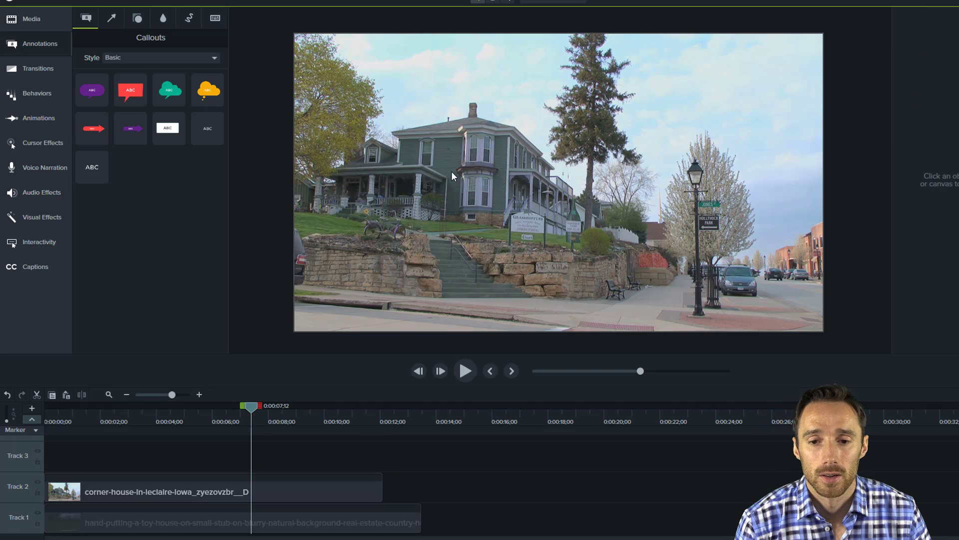
- Look over the Zoom-n-Pan animation options and the available behaviors
{"action": "left_click", "coordinate": [31, 113]}
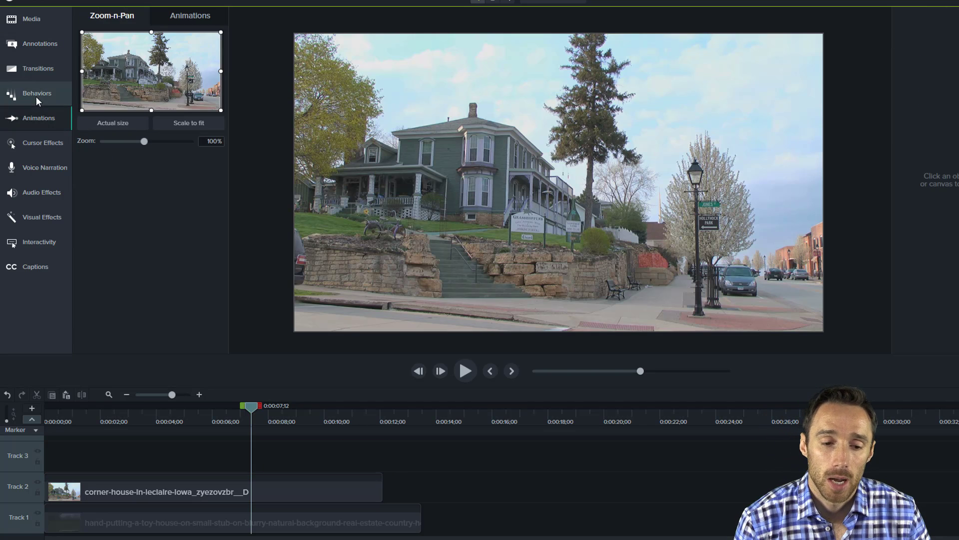
{"action": "left_click", "coordinate": [36, 96]}
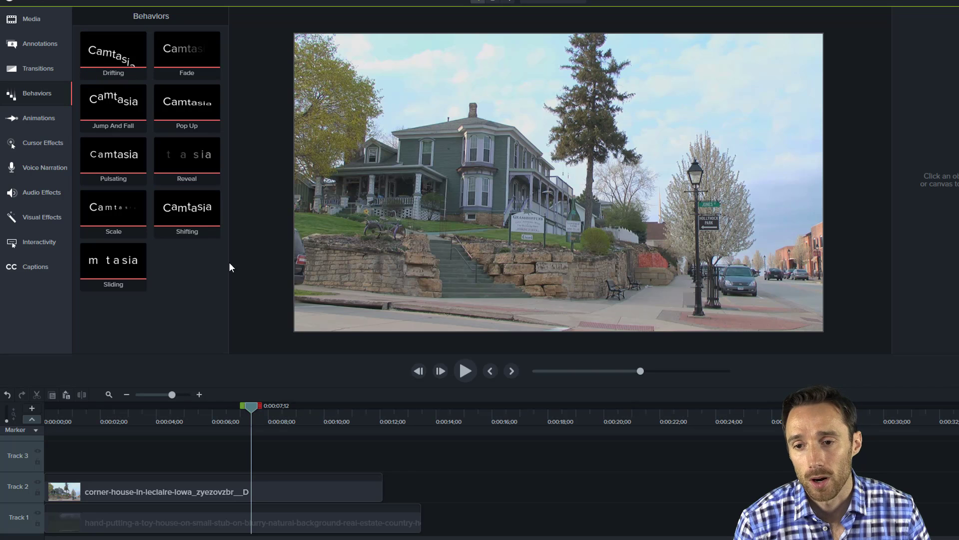
{"action": "left_click_drag", "start_coordinate": [133, 67], "coordinate": [110, 50]}
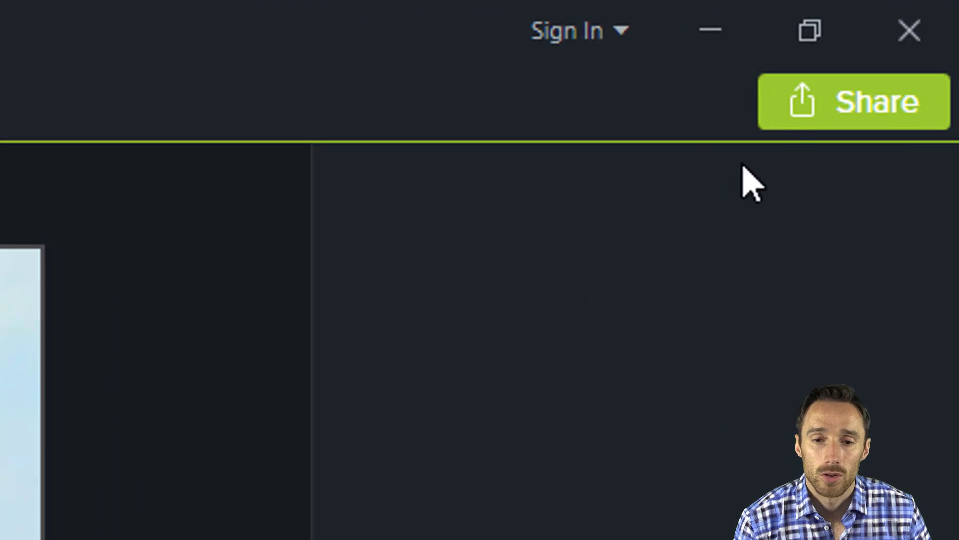
- Review the project's sharing destinations, from local file and YouTube to Custom Production
{"action": "left_click", "coordinate": [852, 87]}
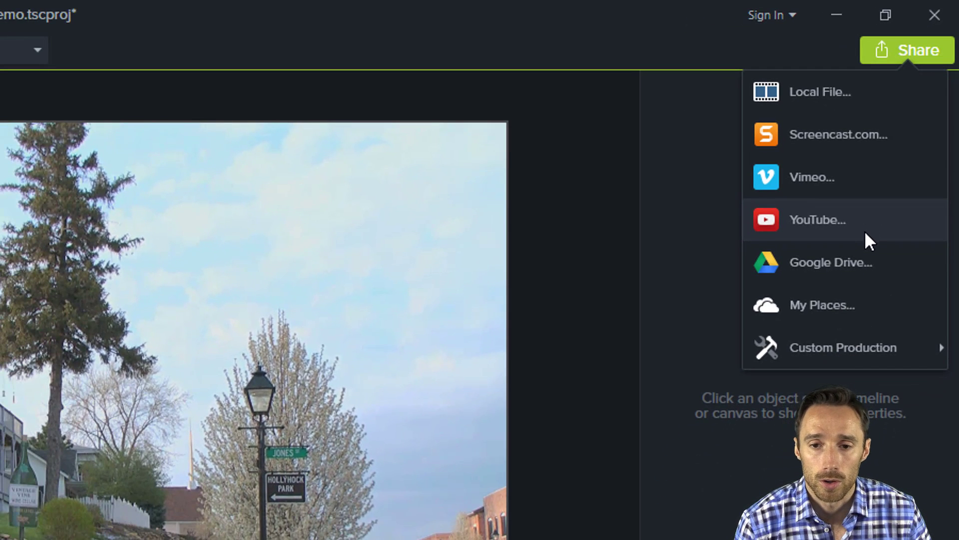
{"action": "mouse_move", "coordinate": [850, 348]}
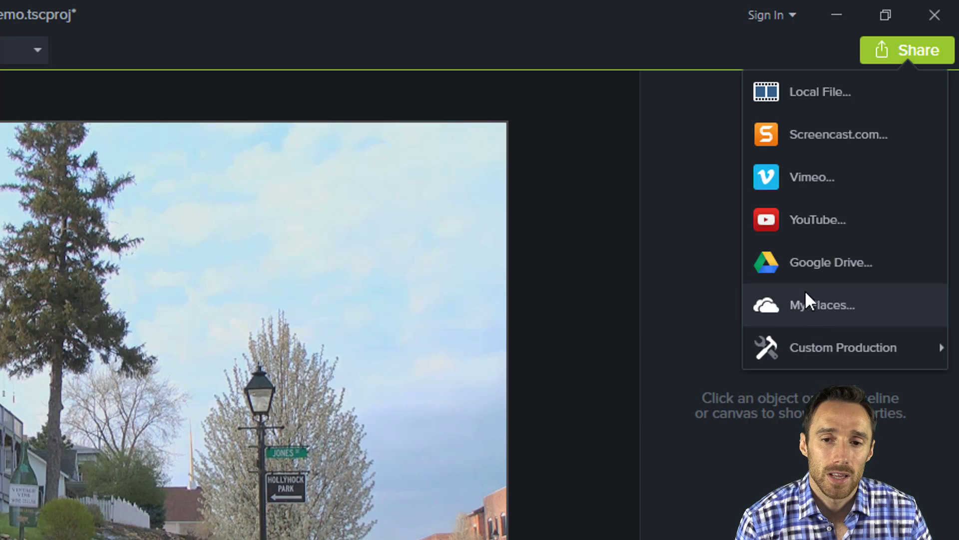
{"action": "left_click", "coordinate": [769, 46]}
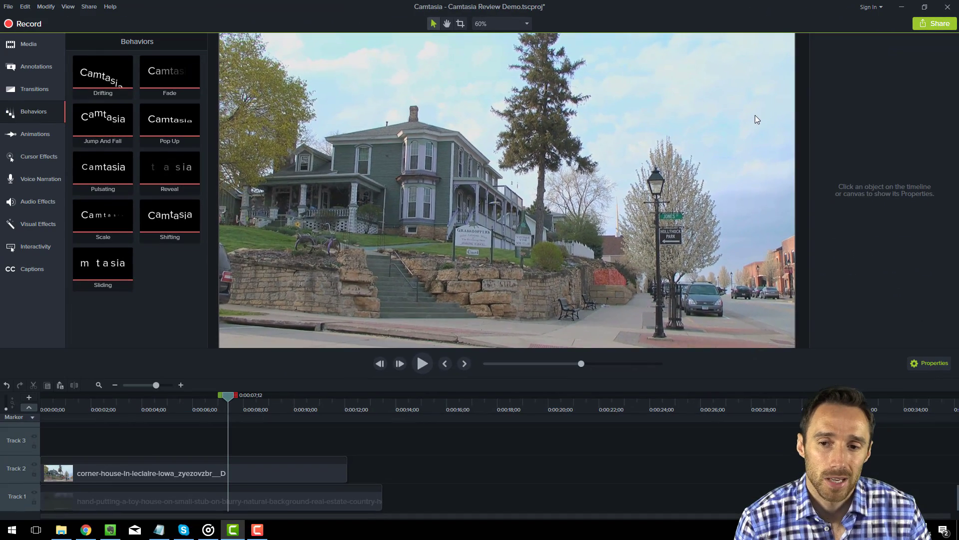
- With the playhead at the timeline's start, move the corner-house clip to Y -540.0 and the toy-house clip to Y 540.0 on the canvas
{"action": "scroll", "coordinate": [723, 133], "scroll_direction": "down", "scroll_amount": 2}
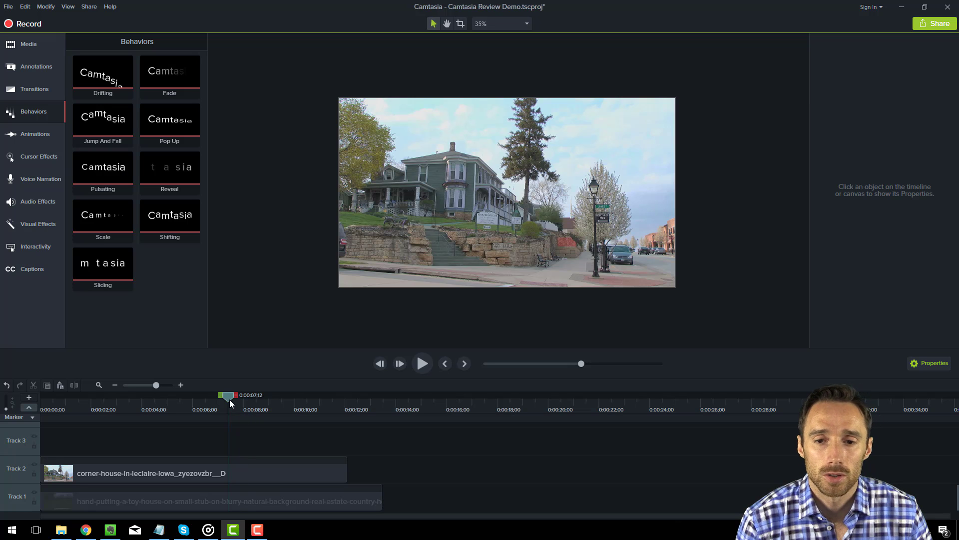
{"action": "left_click_drag", "start_coordinate": [229, 398], "coordinate": [31, 451]}
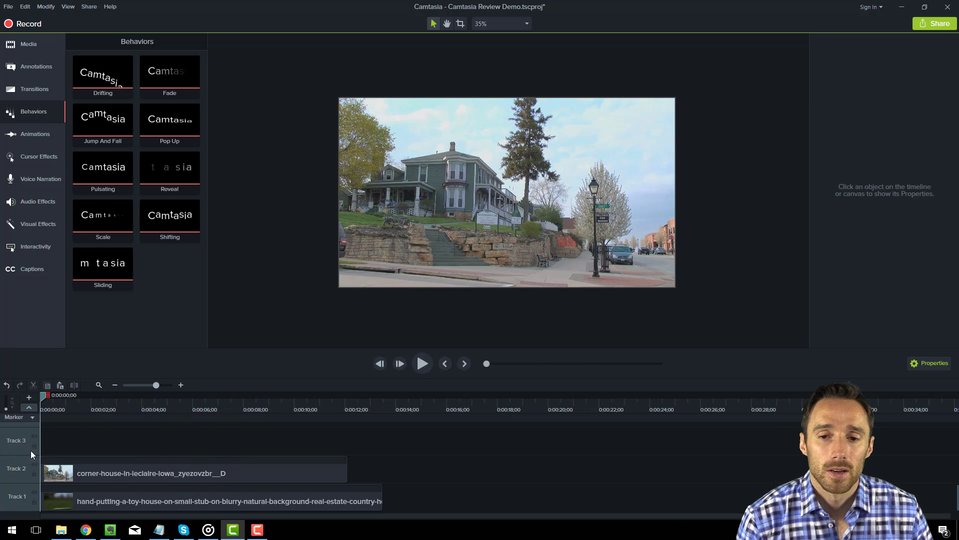
{"action": "left_click", "coordinate": [295, 474]}
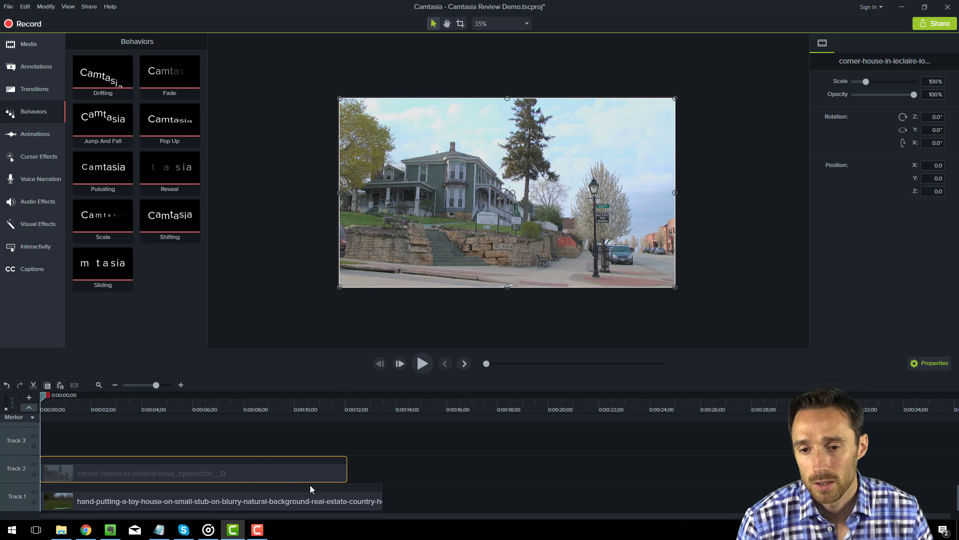
{"action": "left_click", "coordinate": [336, 497]}
{"action": "left_click_drag", "start_coordinate": [554, 173], "coordinate": [564, 260]}
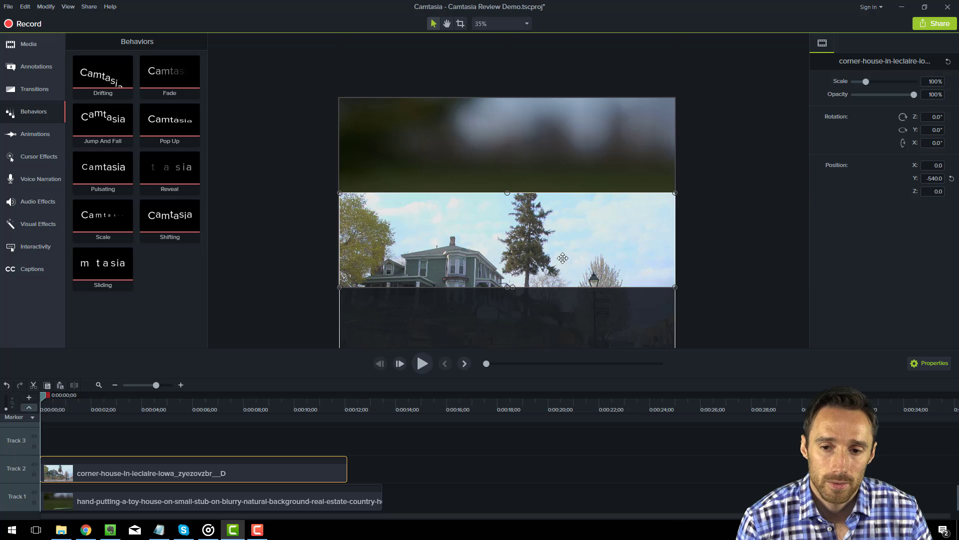
{"action": "left_click", "coordinate": [591, 159]}
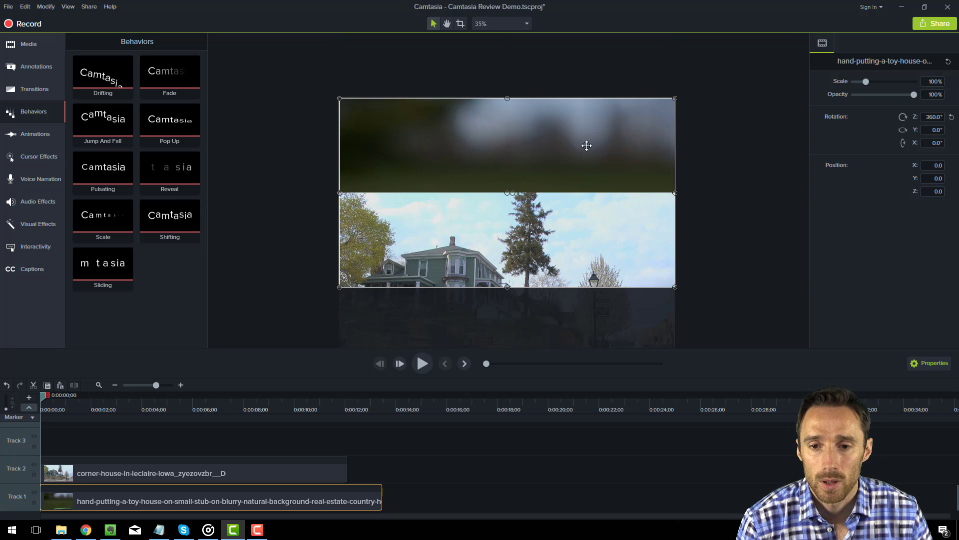
{"action": "left_click_drag", "start_coordinate": [587, 145], "coordinate": [573, 97]}
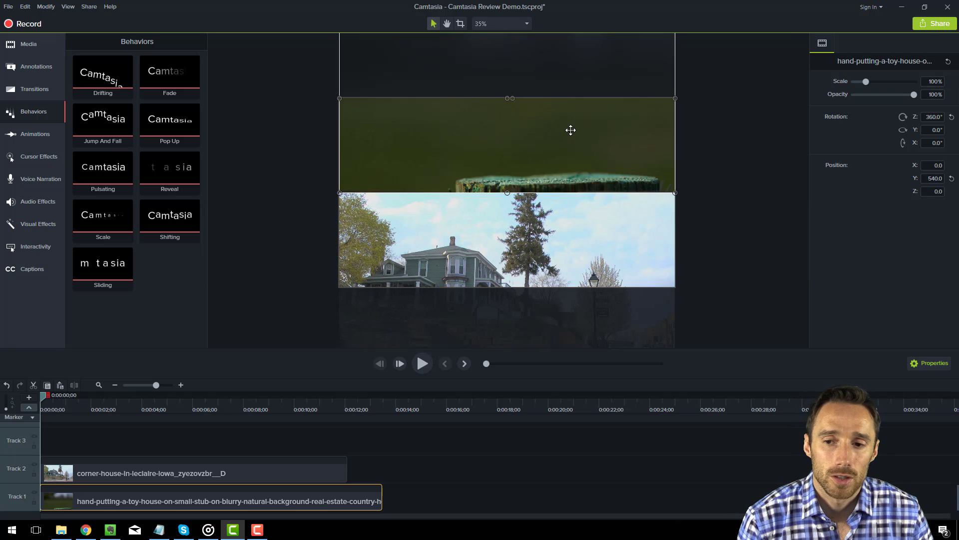
- Re-centre the toy-house clip and the corner-house clip on the canvas at X 0.0, Y 0.0
{"action": "left_click_drag", "start_coordinate": [571, 129], "coordinate": [562, 240]}
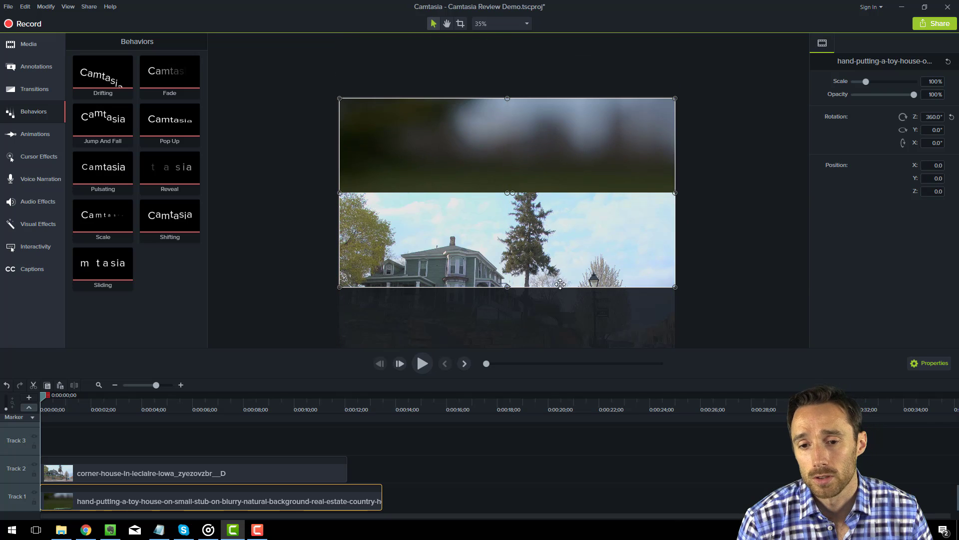
{"action": "left_click_drag", "start_coordinate": [560, 283], "coordinate": [562, 174]}
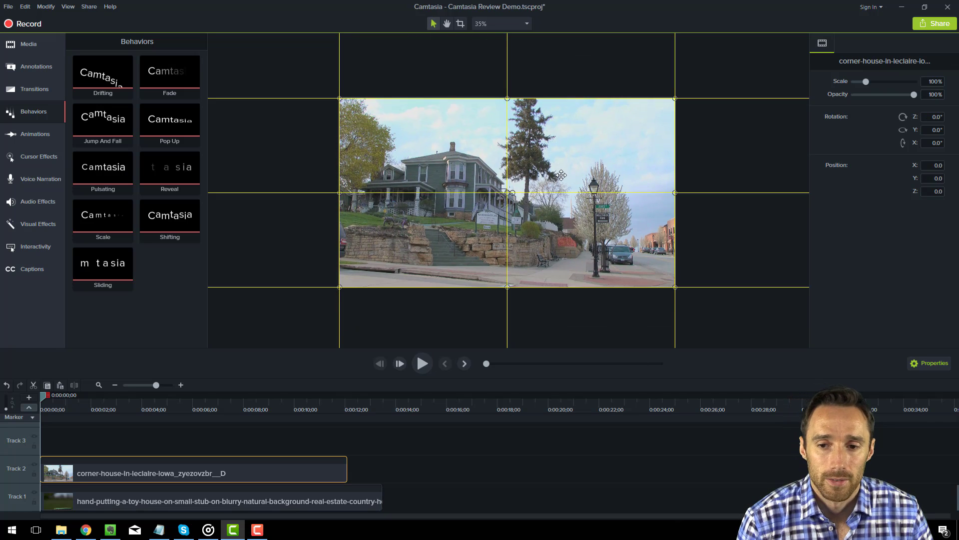
{"action": "left_click", "coordinate": [708, 158]}
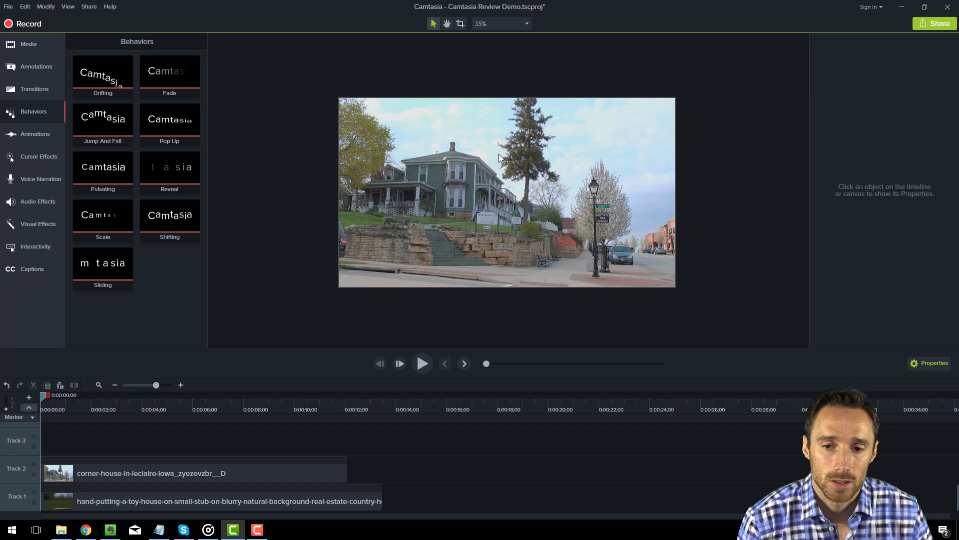
- Trim the end of the toy-house clip on Track 1 to line up with the end of the corner-house clip
{"action": "left_click", "coordinate": [50, 71]}
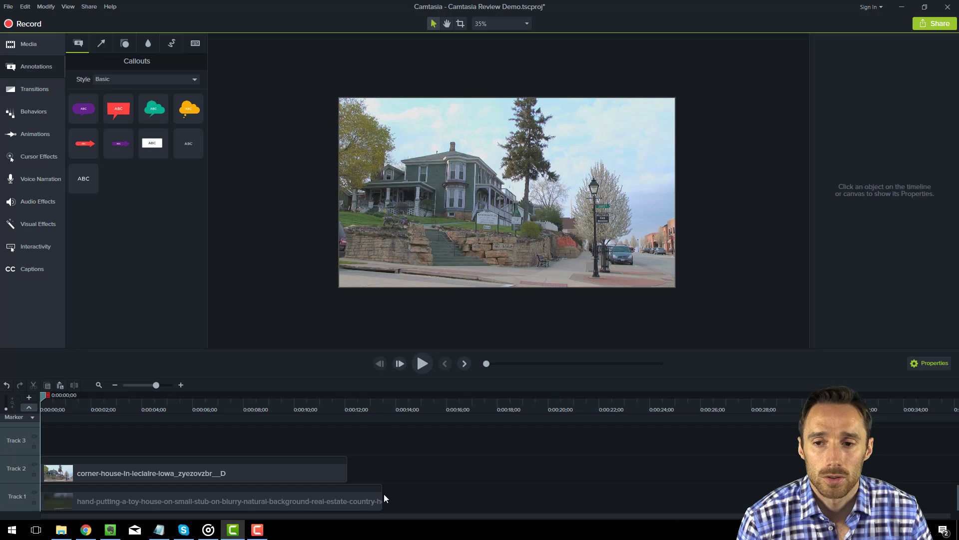
{"action": "left_click_drag", "start_coordinate": [382, 497], "coordinate": [349, 501]}
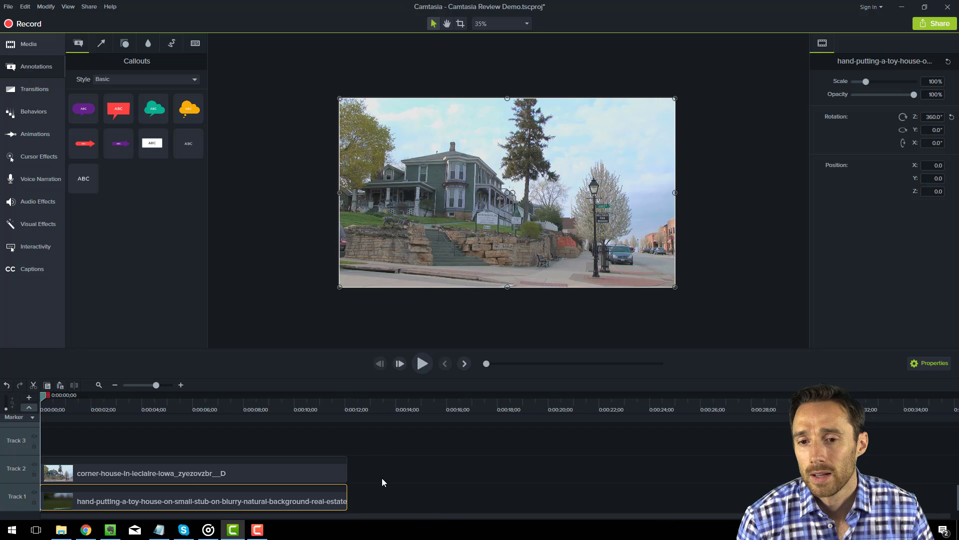
{"action": "left_click", "coordinate": [384, 475]}
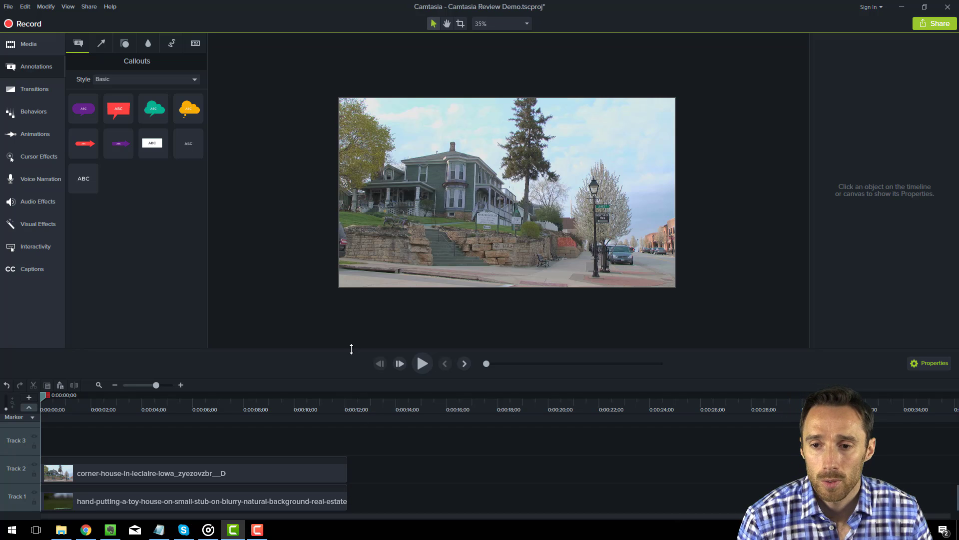
- Try a much taller timeline area, settle on one slightly taller than before, and toggle the clip properties display off and on
{"action": "left_click_drag", "start_coordinate": [352, 346], "coordinate": [365, 120]}
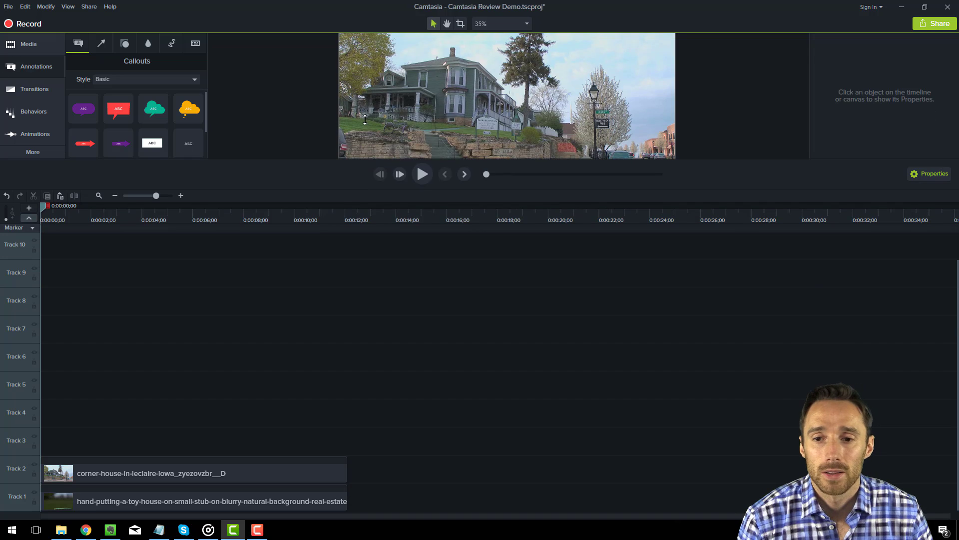
{"action": "left_click_drag", "start_coordinate": [373, 167], "coordinate": [361, 317]}
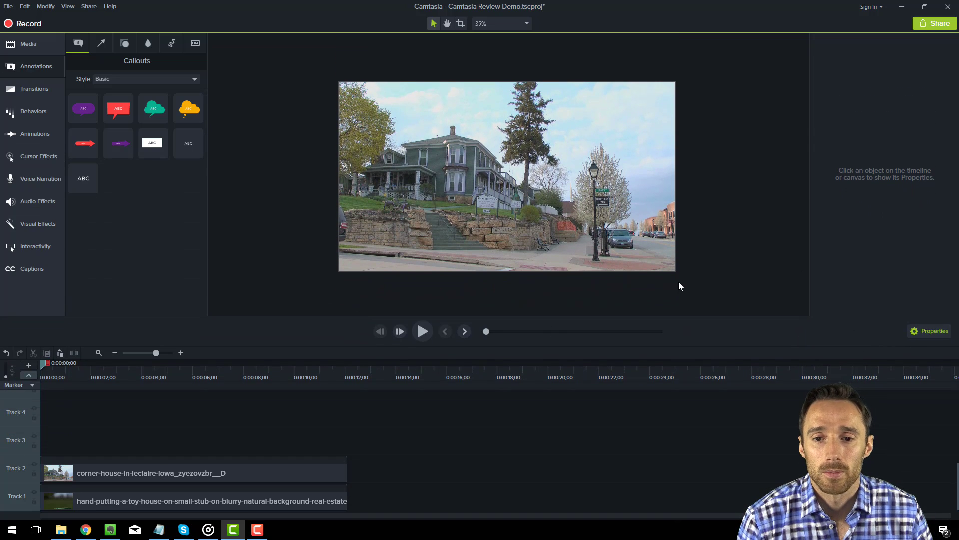
{"action": "left_click", "coordinate": [917, 332]}
{"action": "left_click", "coordinate": [919, 333]}
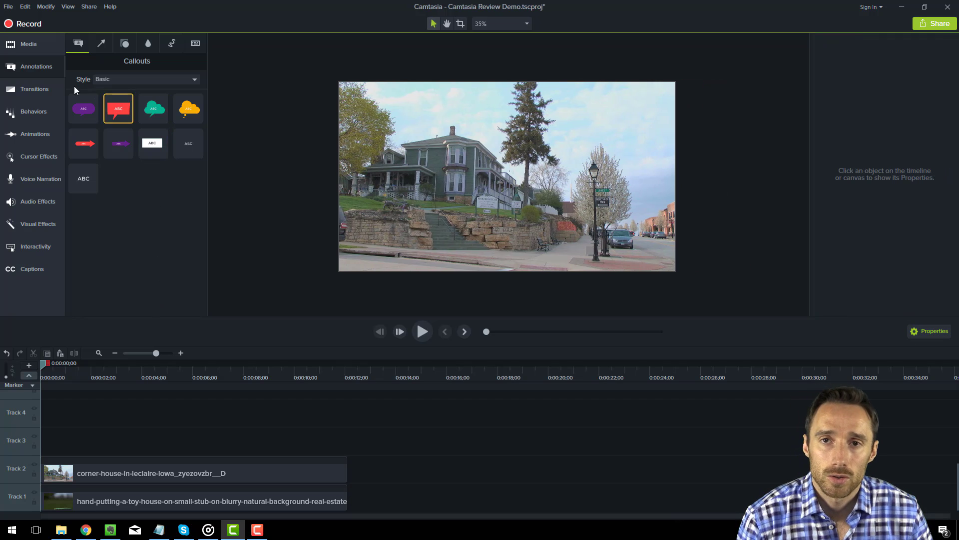
- Add the Marketing +Emotion image at the start of Track 3 and scale it to 43.3% in the canvas's lower-left corner
{"action": "left_click", "coordinate": [37, 67]}
{"action": "left_click", "coordinate": [33, 48]}
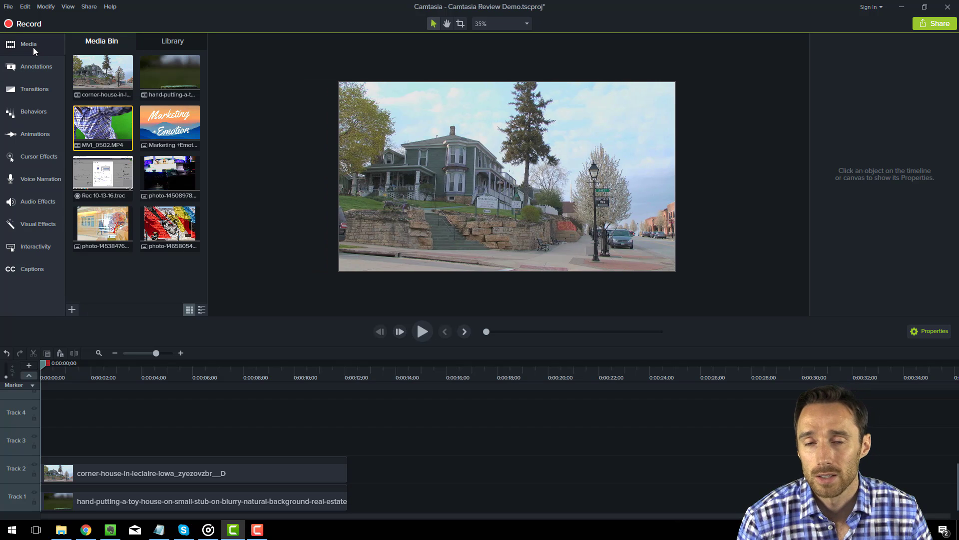
{"action": "left_click", "coordinate": [178, 124]}
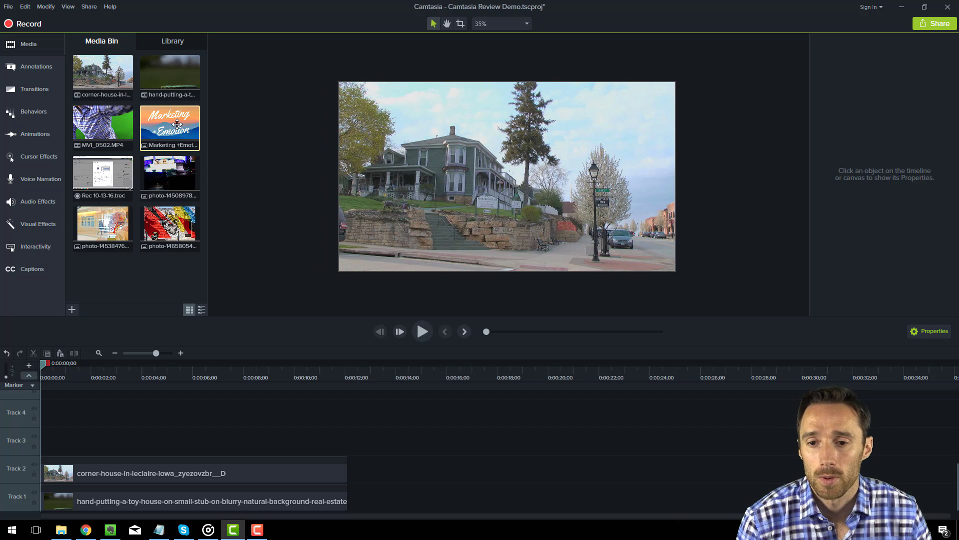
{"action": "left_click_drag", "start_coordinate": [177, 124], "coordinate": [111, 457]}
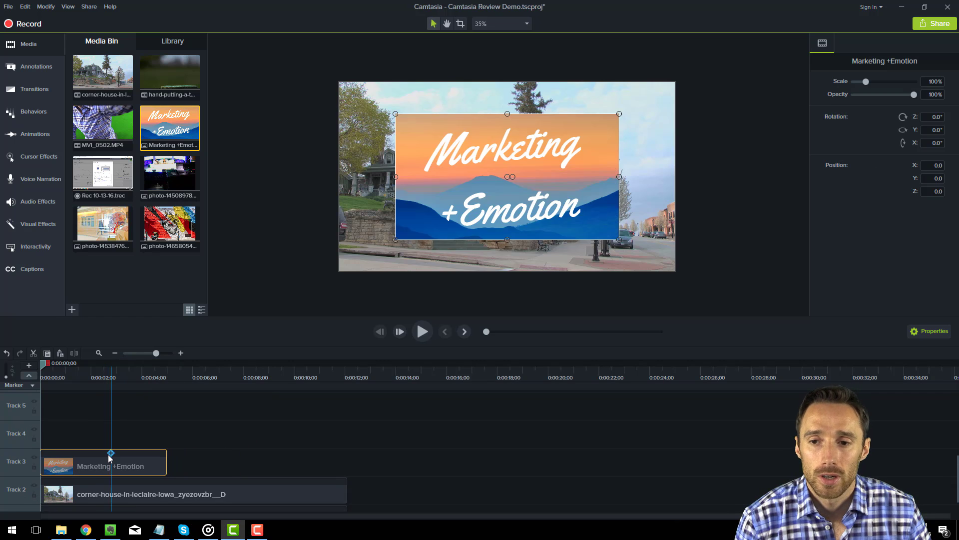
{"action": "left_click_drag", "start_coordinate": [395, 114], "coordinate": [376, 102]}
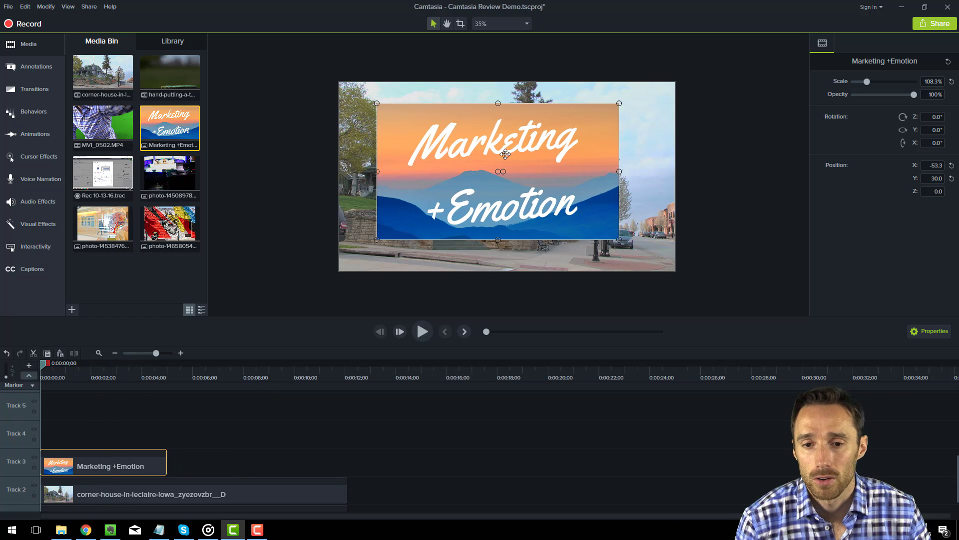
{"action": "left_click_drag", "start_coordinate": [620, 104], "coordinate": [382, 243]}
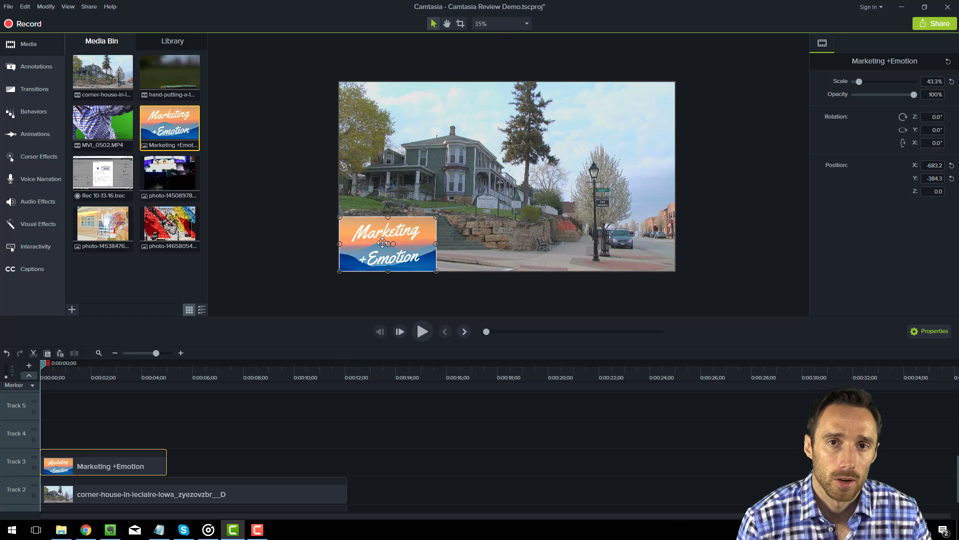
- Delete the Marketing +Emotion image from Track 3
{"action": "left_click", "coordinate": [366, 313]}
{"action": "left_click", "coordinate": [146, 469]}
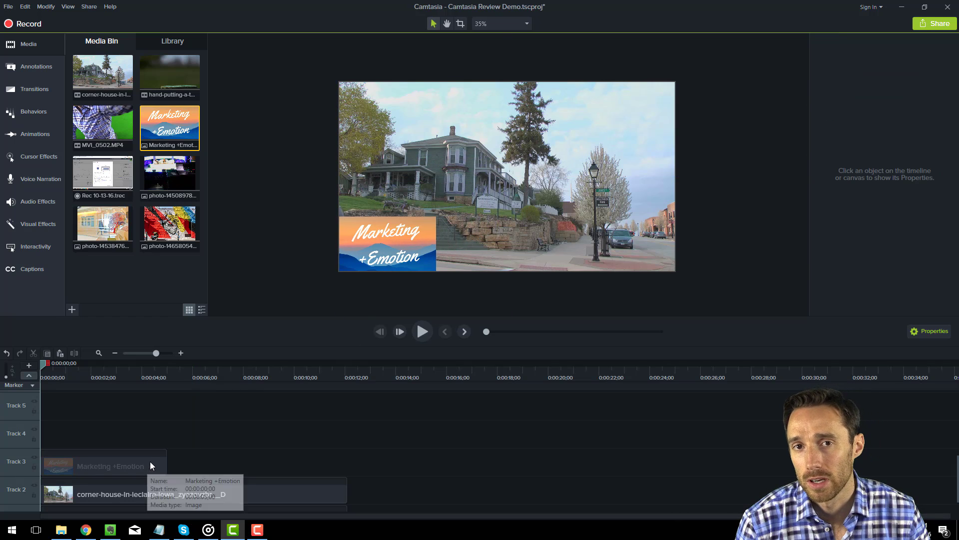
{"action": "key", "text": "Delete"}
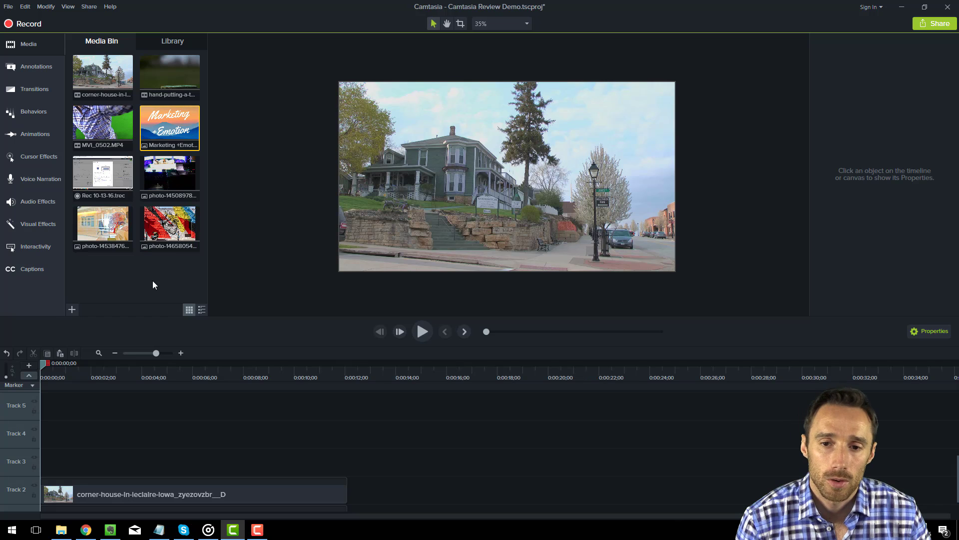
{"action": "scroll", "coordinate": [260, 268], "scroll_direction": "up", "scroll_amount": 1}
{"action": "scroll", "coordinate": [261, 269], "scroll_direction": "down", "scroll_amount": 2}
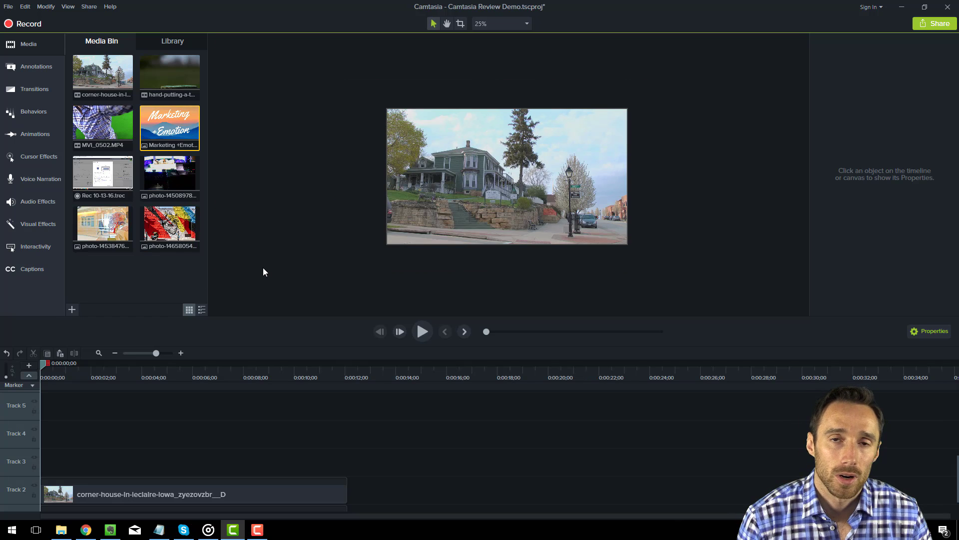
{"action": "scroll", "coordinate": [264, 273], "scroll_direction": "up", "scroll_amount": 1}
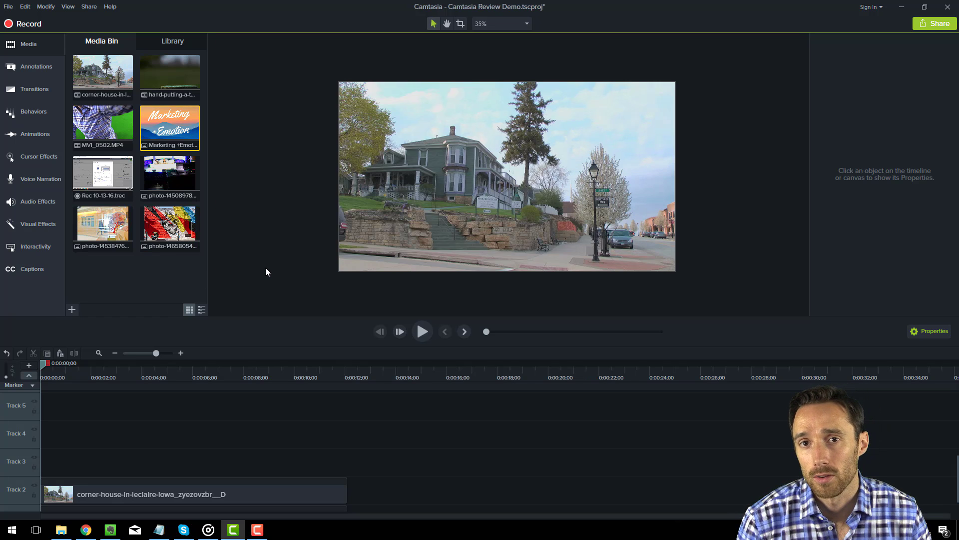